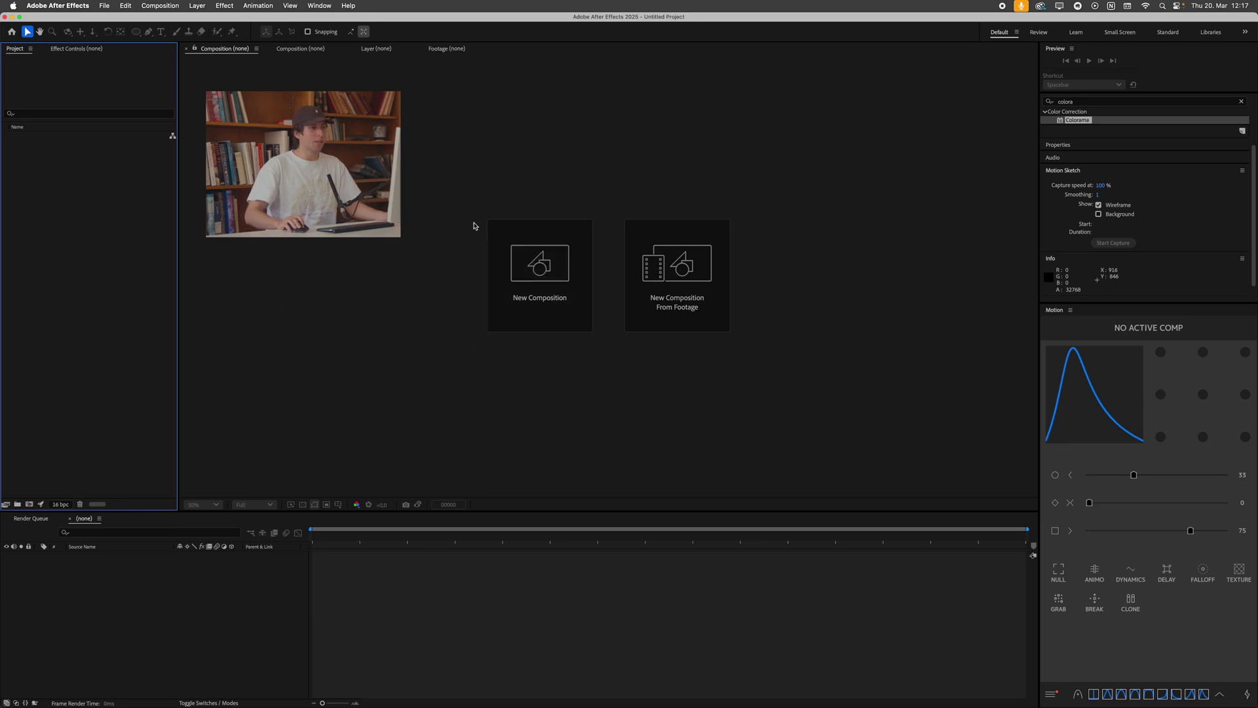
Create a 1500 × 1000 px composition named Main at 30 fps.
{"action": "left_click", "coordinate": [560, 259]}
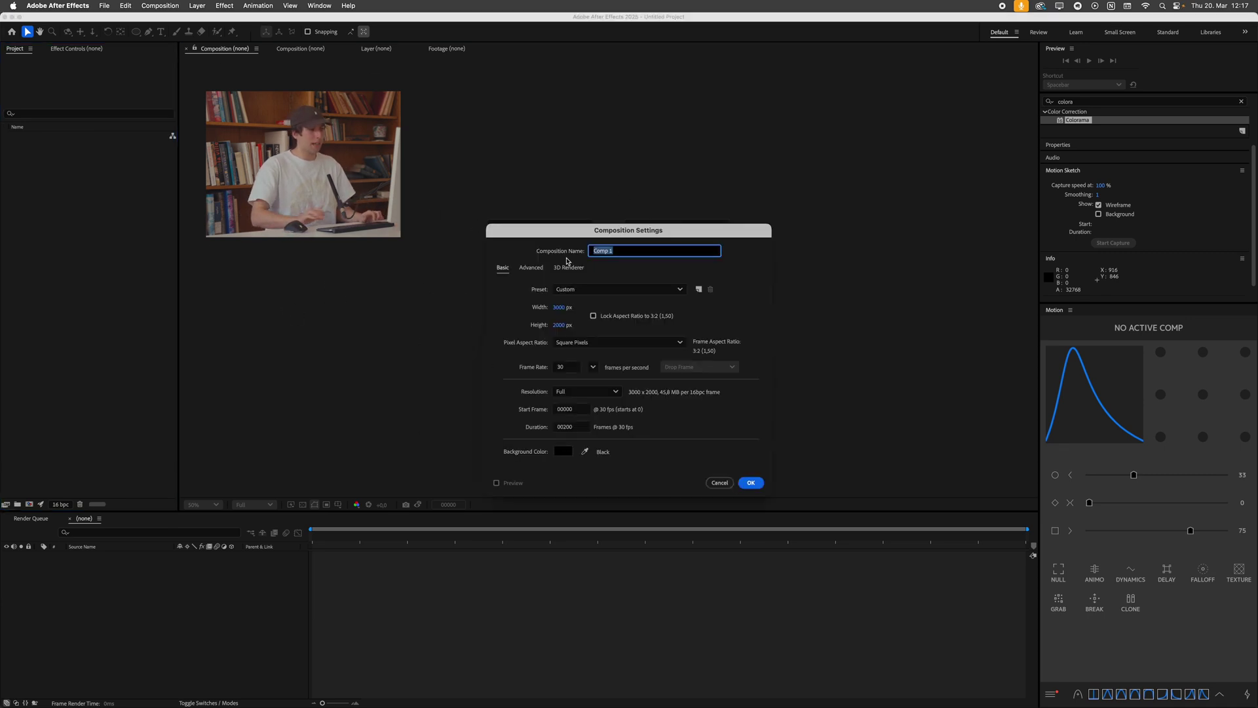
{"action": "type", "text": "Main"}
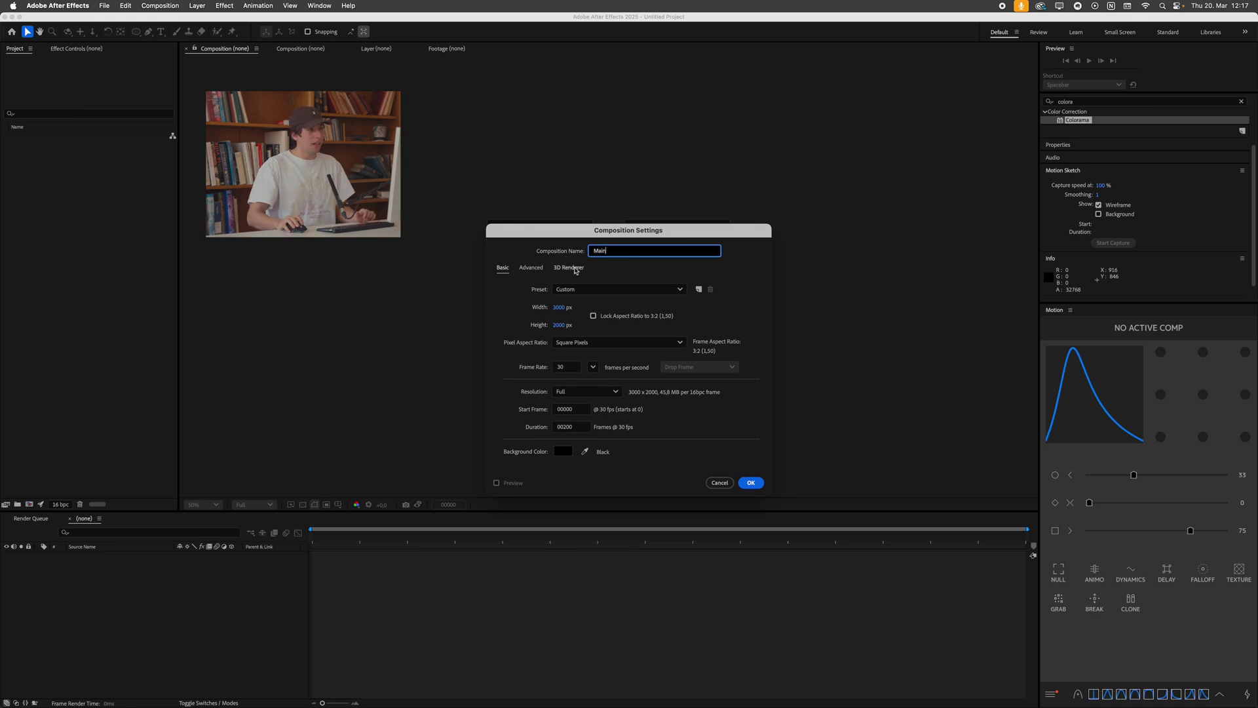
{"action": "left_click", "coordinate": [561, 307]}
{"action": "type", "text": "1500"}
{"action": "key", "text": "Tab"}
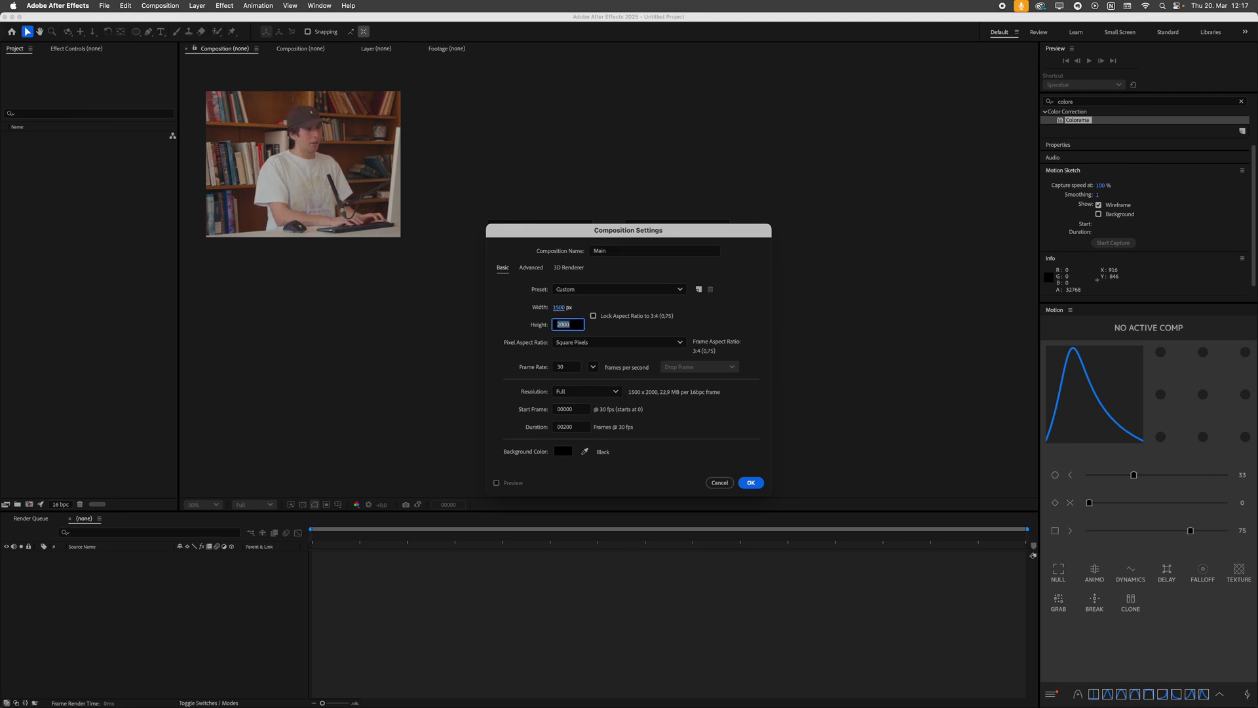
{"action": "type", "text": "1000"}
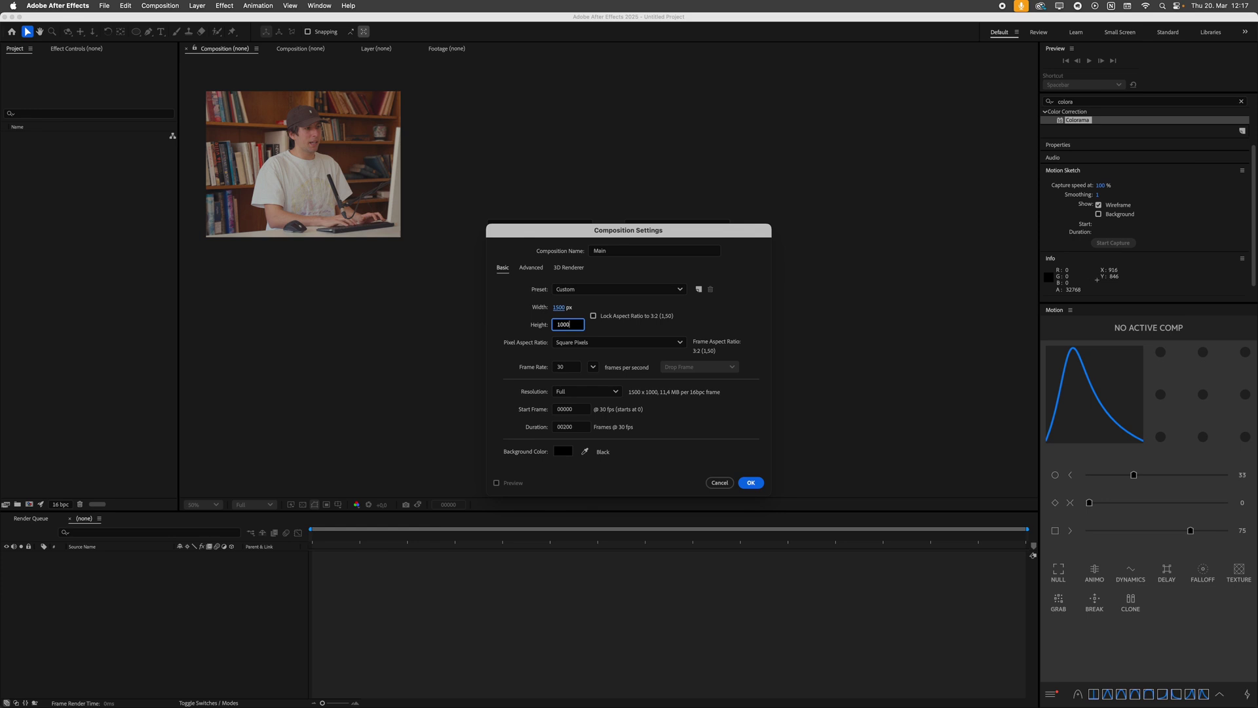
{"action": "key", "text": "Tab"}
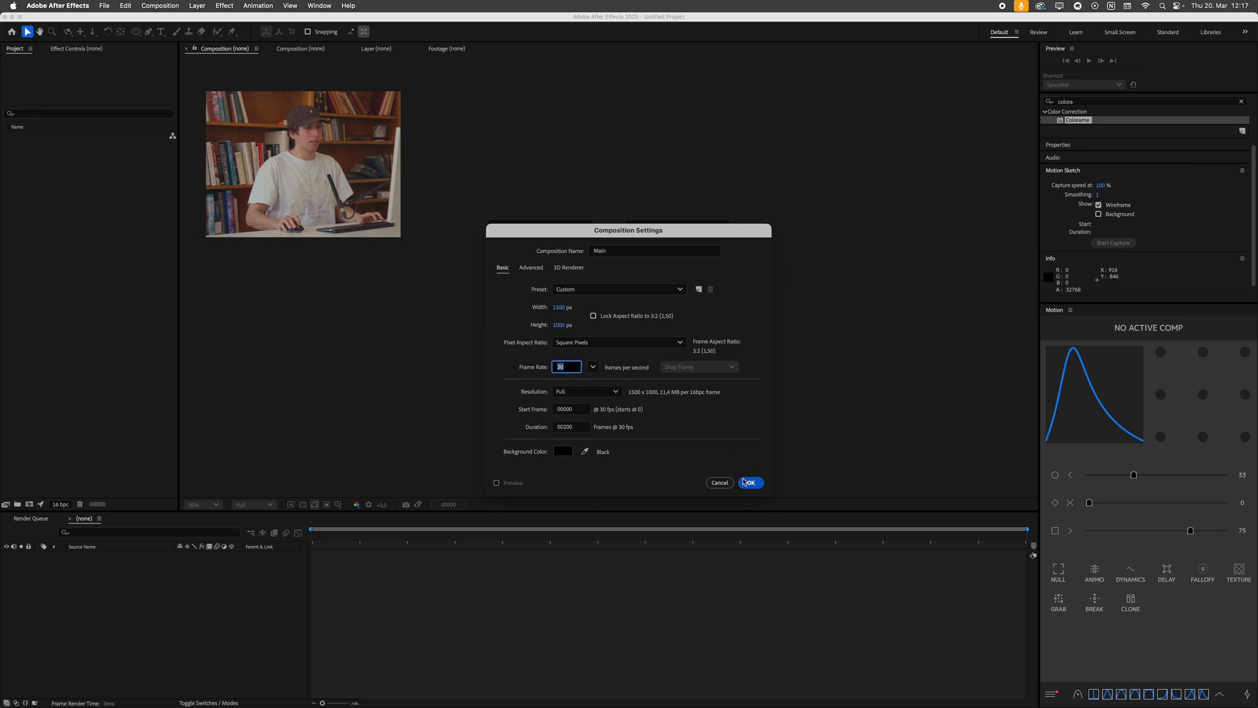
{"action": "left_click", "coordinate": [758, 481]}
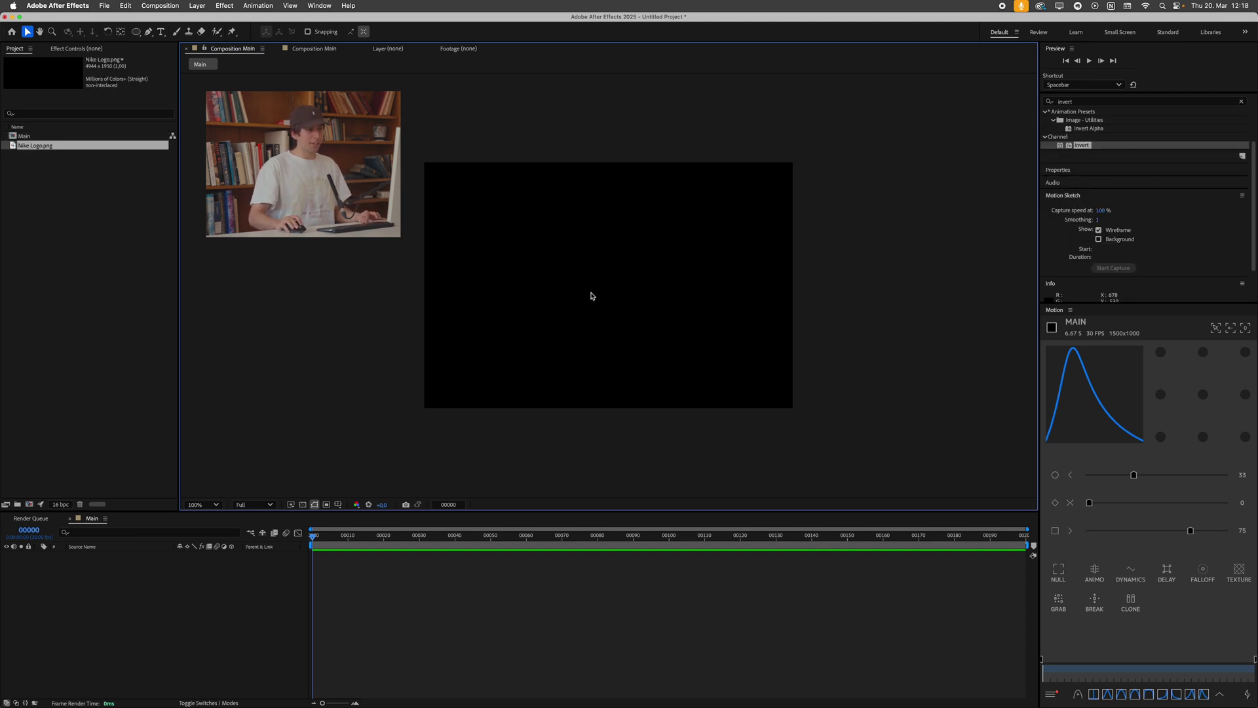
Place Nike Logo.png into the Main composition and select its layer.
{"action": "key", "text": "super+slash"}
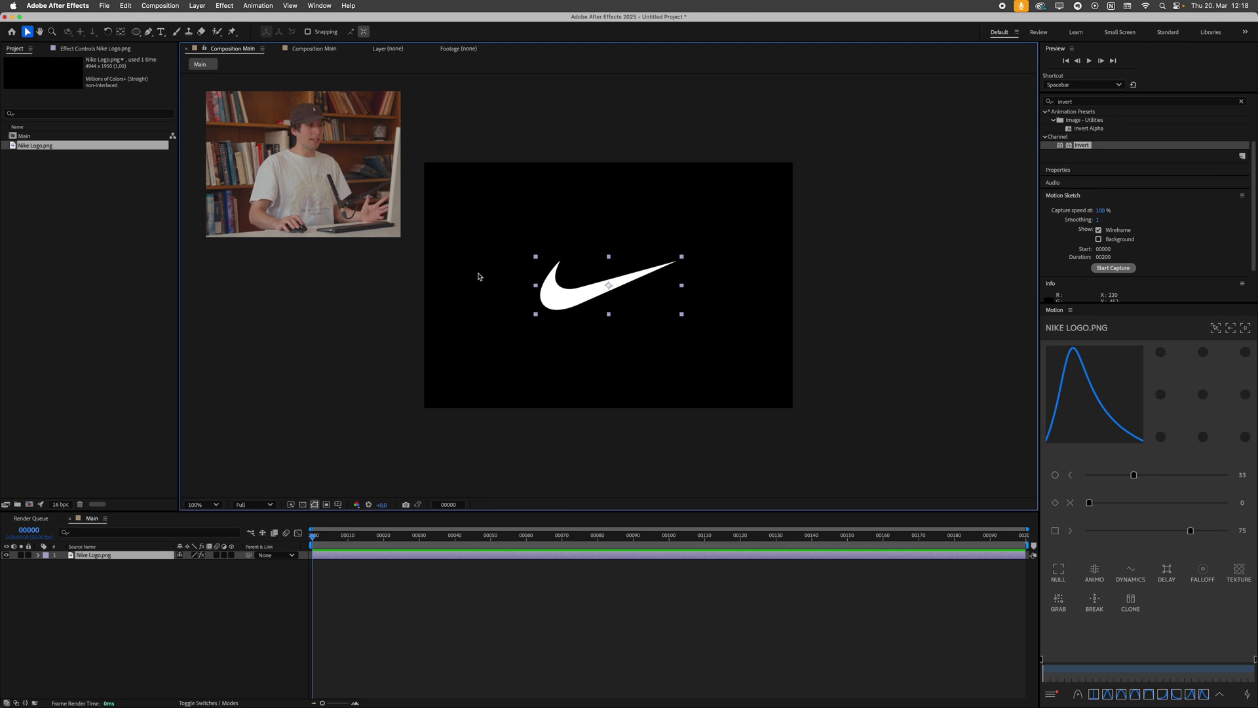
{"action": "left_click", "coordinate": [131, 565]}
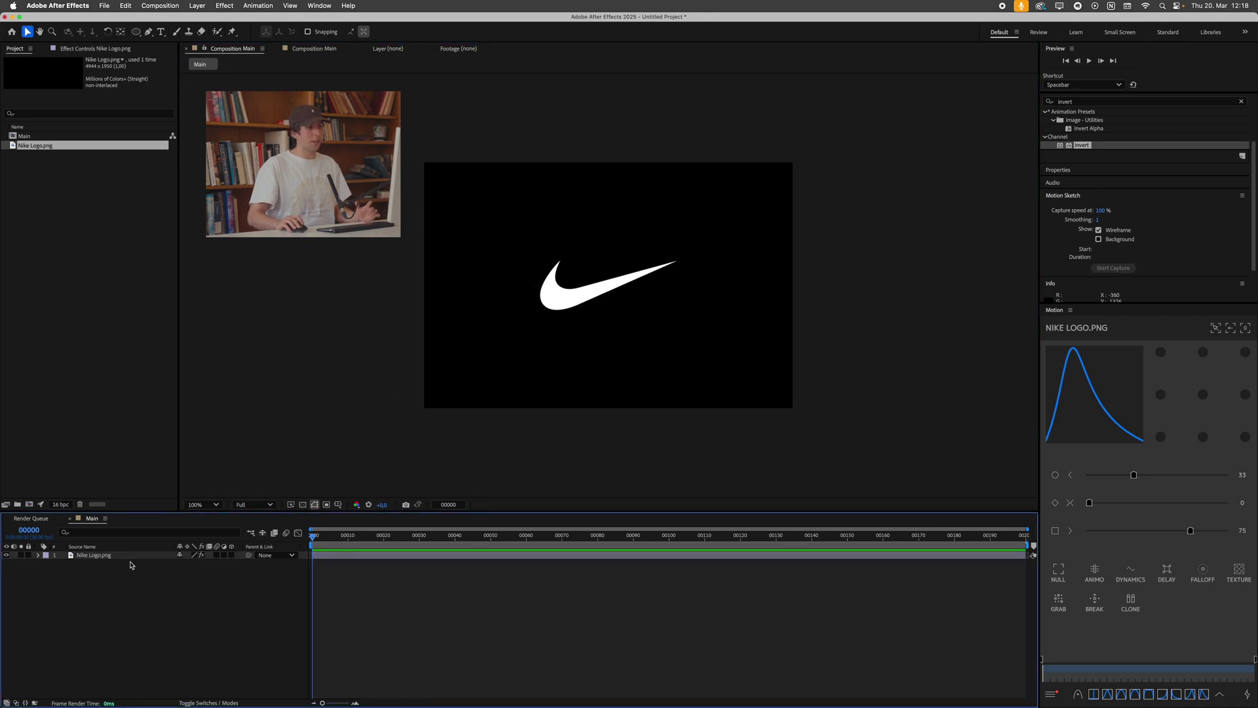
{"action": "left_click", "coordinate": [99, 557]}
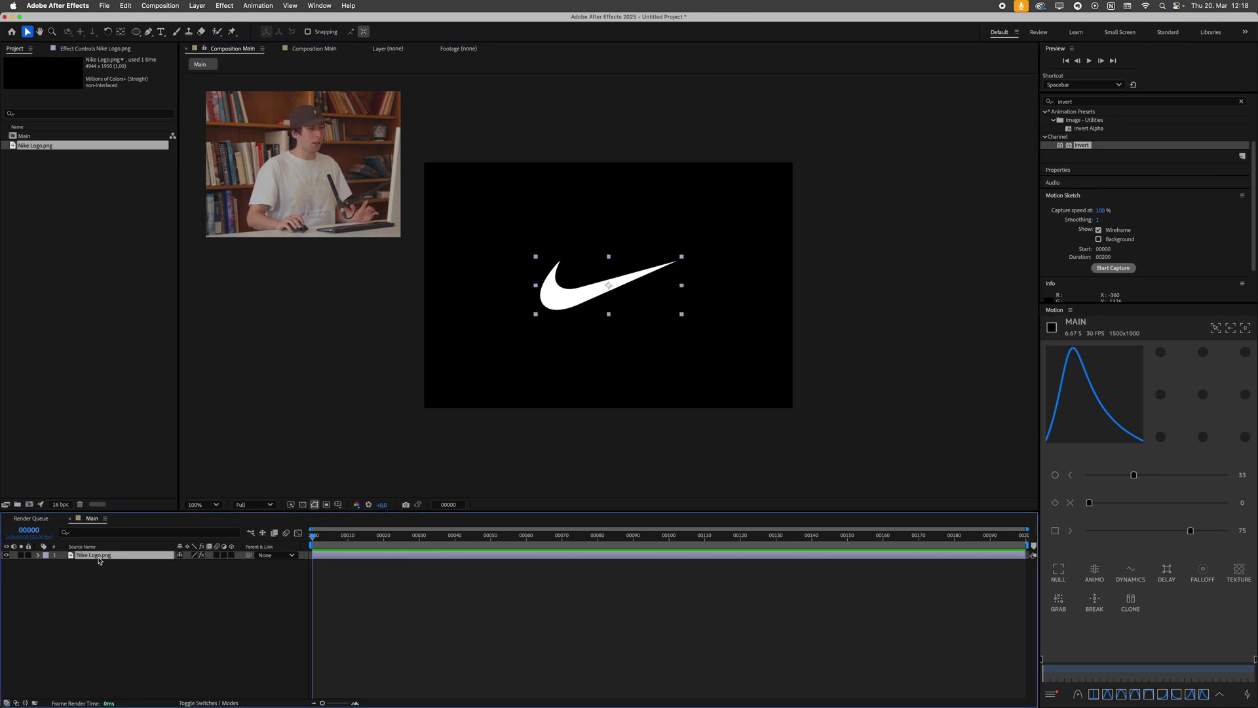
Pre-compose the logo layer into a new composition named Logo, moving all attributes.
{"action": "right_click", "coordinate": [109, 558]}
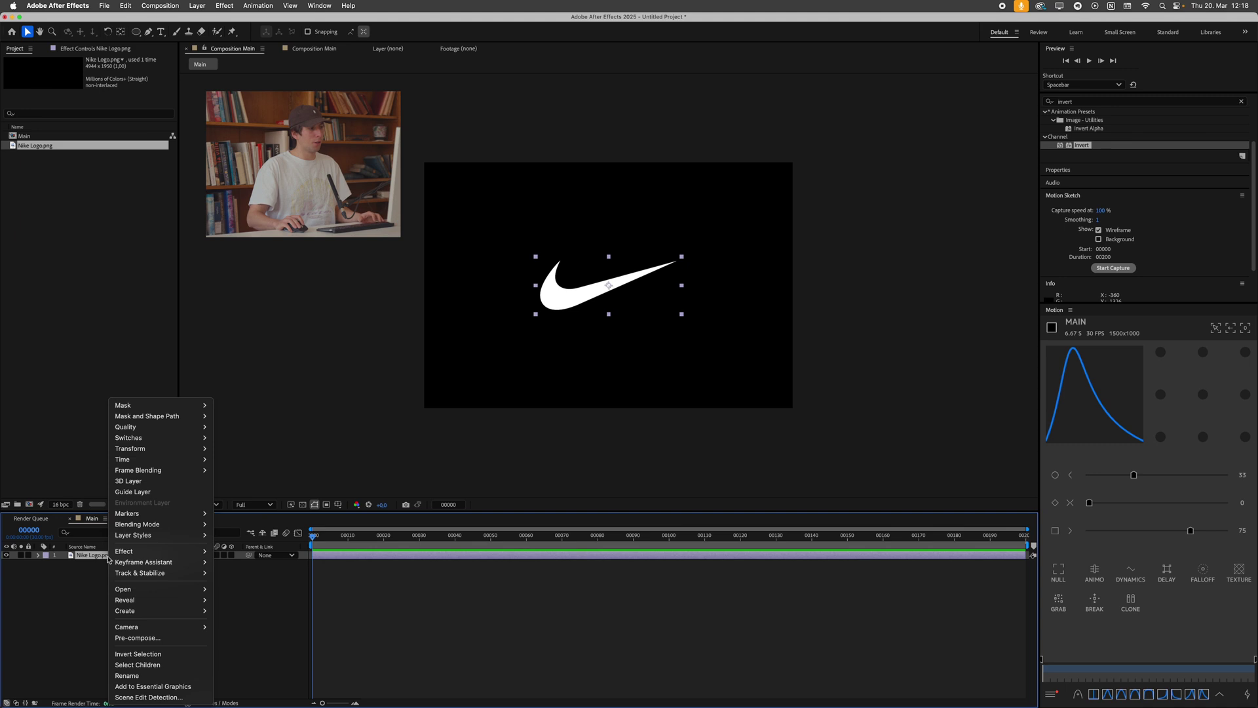
{"action": "left_click", "coordinate": [137, 638]}
{"action": "left_click", "coordinate": [556, 371]}
{"action": "left_click", "coordinate": [633, 295]}
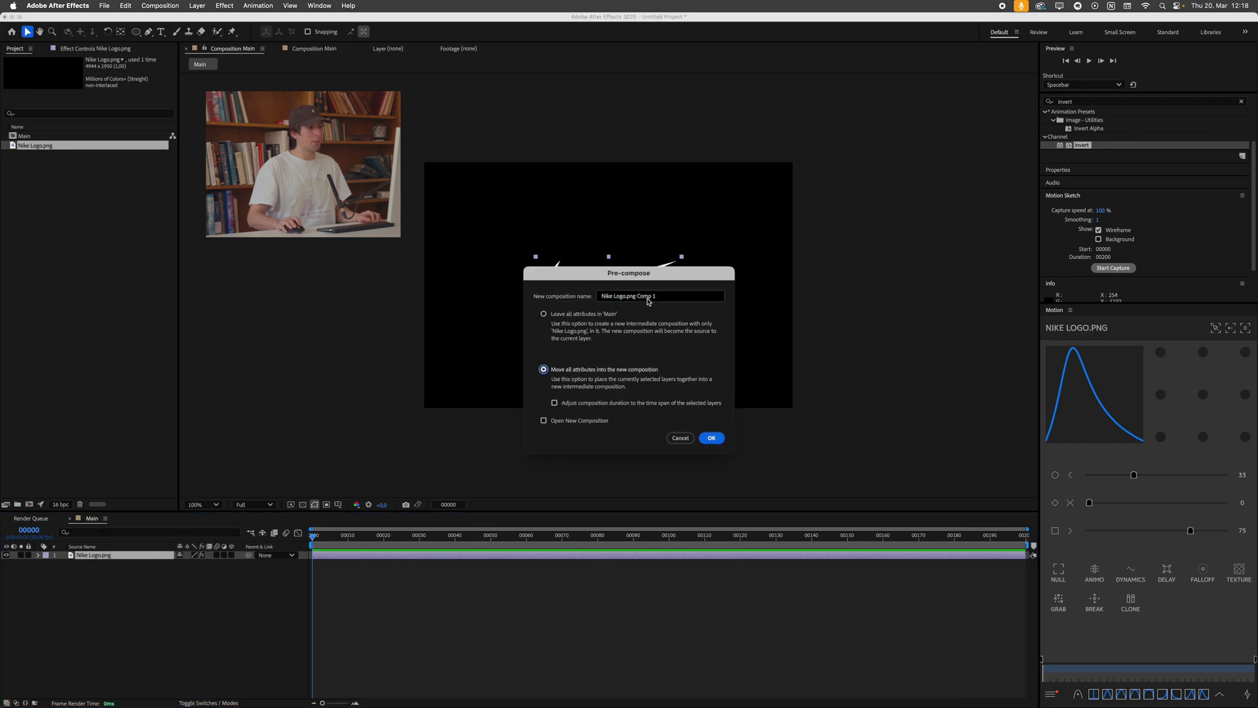
{"action": "type", "text": "Logo"}
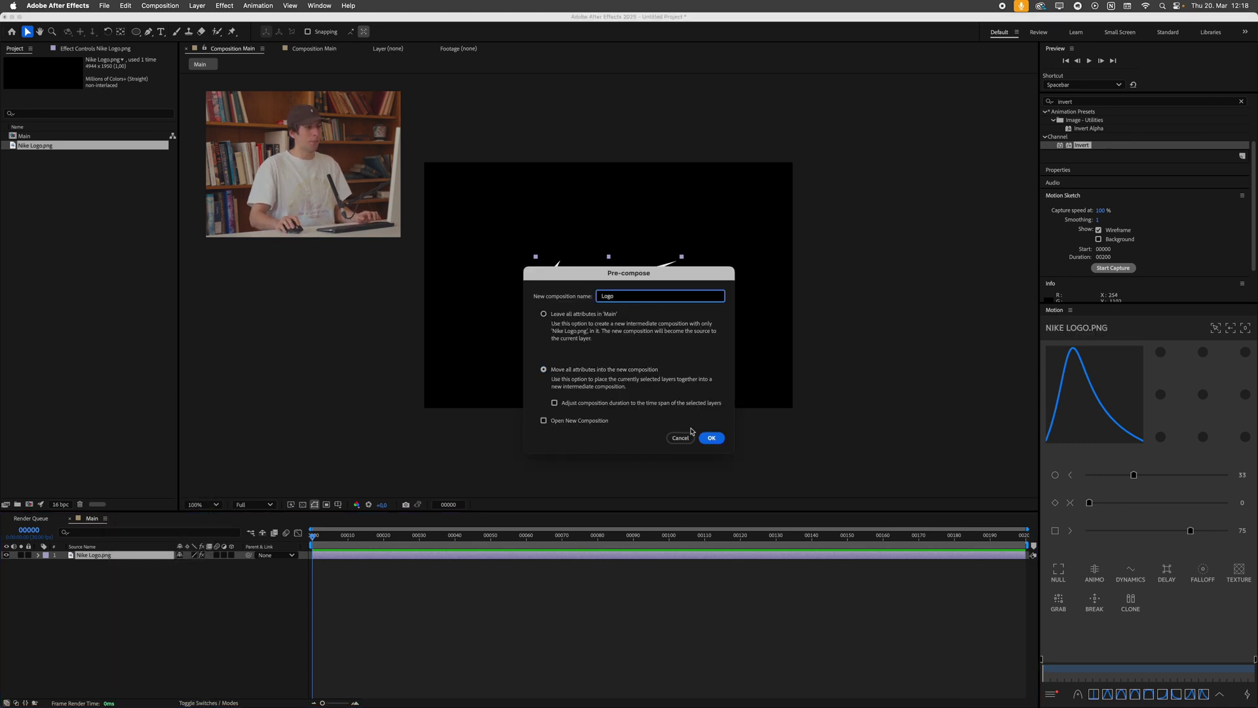
{"action": "left_click", "coordinate": [711, 438]}
{"action": "left_click", "coordinate": [142, 585]}
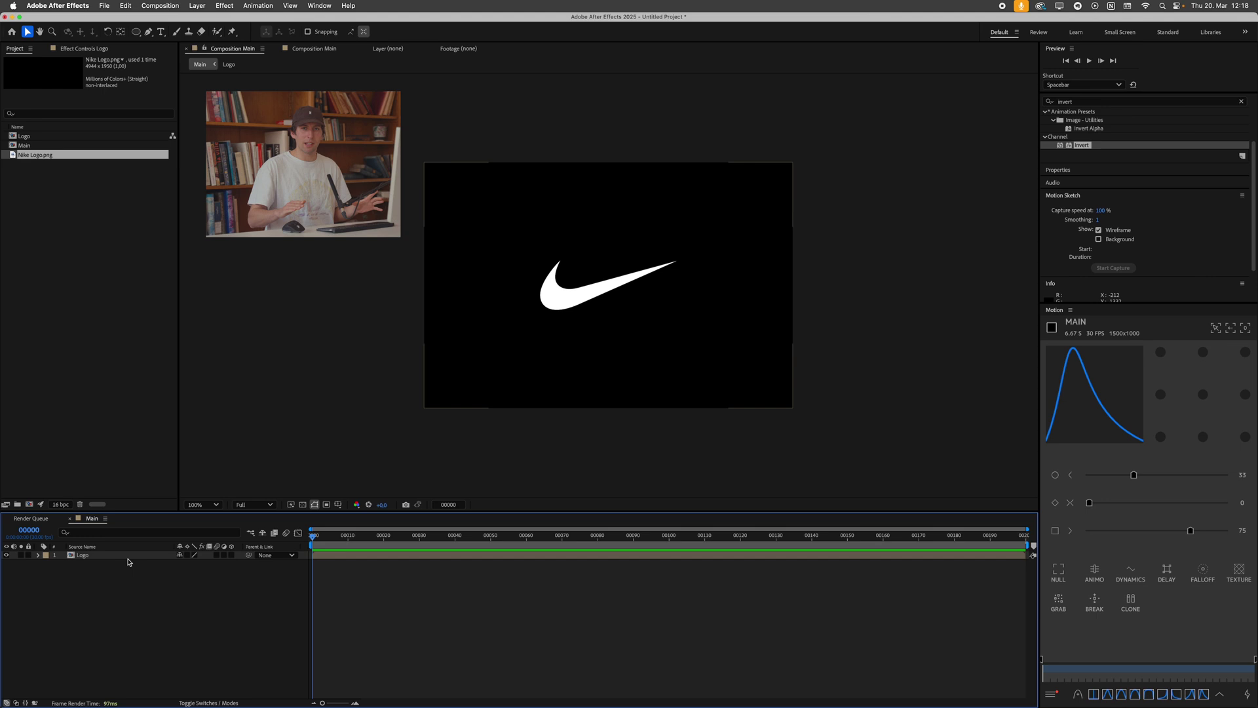
{"action": "left_click", "coordinate": [124, 555]}
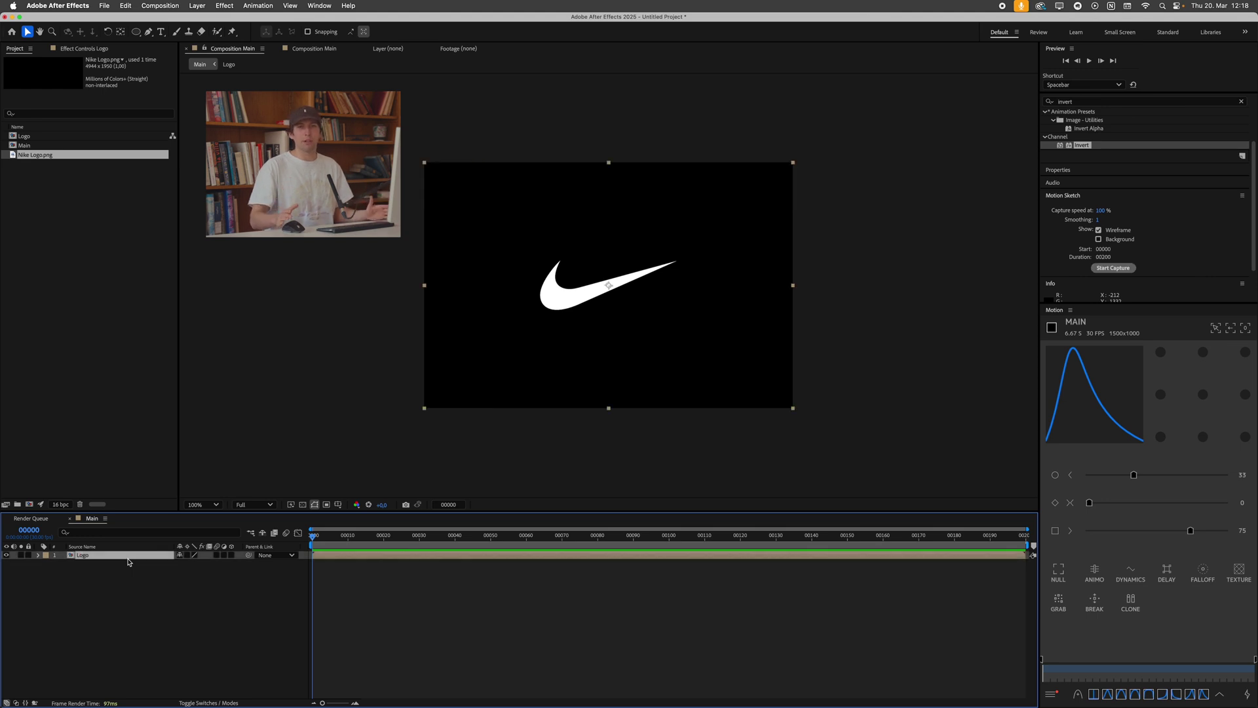
{"action": "left_click", "coordinate": [126, 570]}
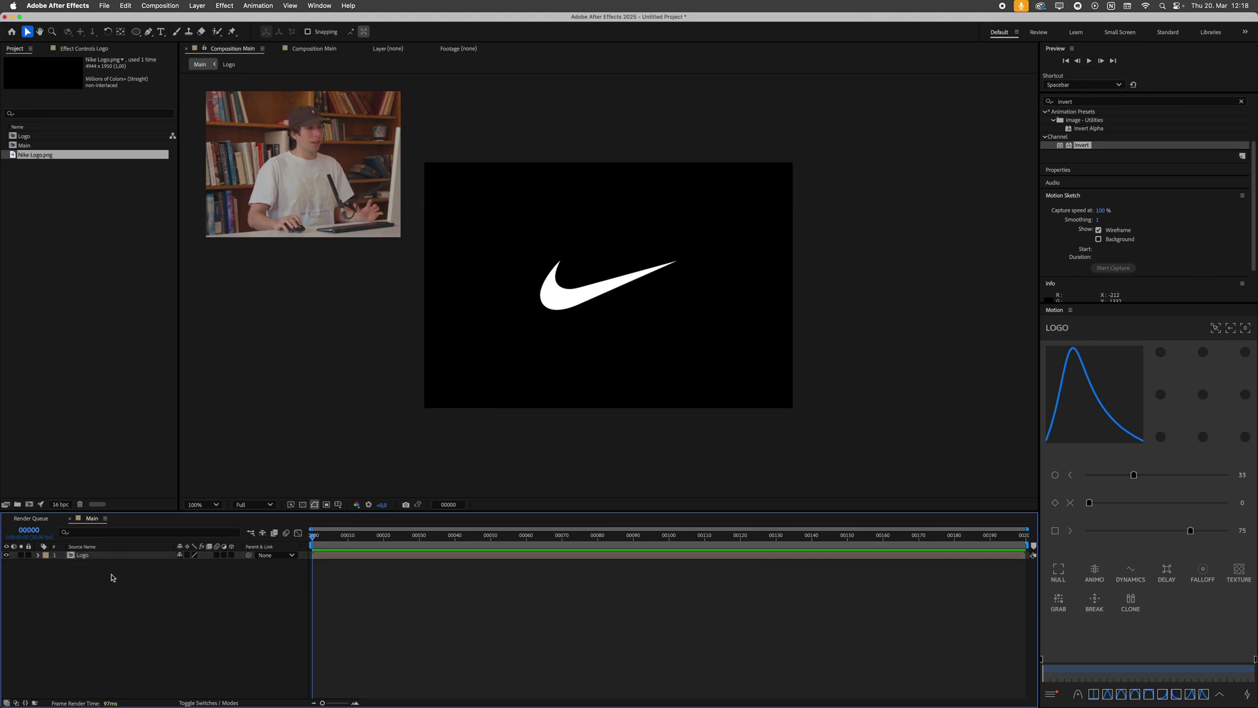
Find Compound Blur via an Effects & Presets search for 'compound blur' and apply it to Logo.
{"action": "left_click", "coordinate": [1075, 102]}
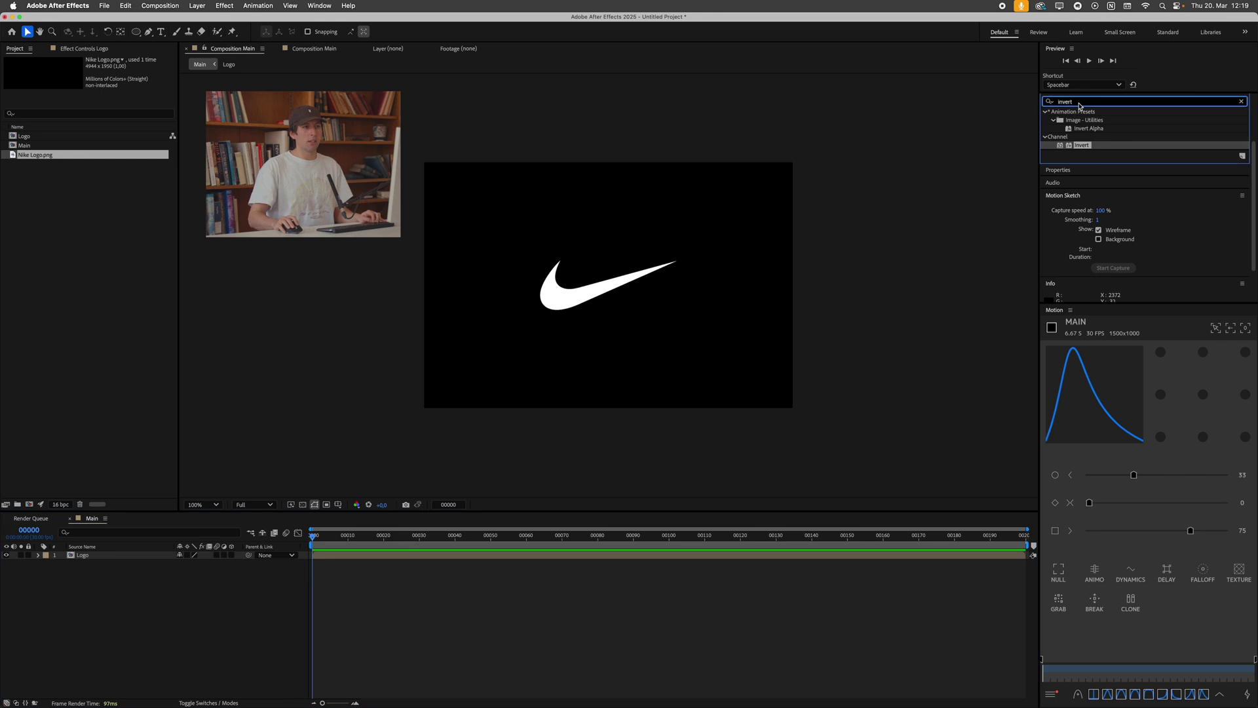
{"action": "left_click", "coordinate": [1024, 150]}
{"action": "scroll", "coordinate": [1048, 101], "scroll_direction": "up", "scroll_amount": 3}
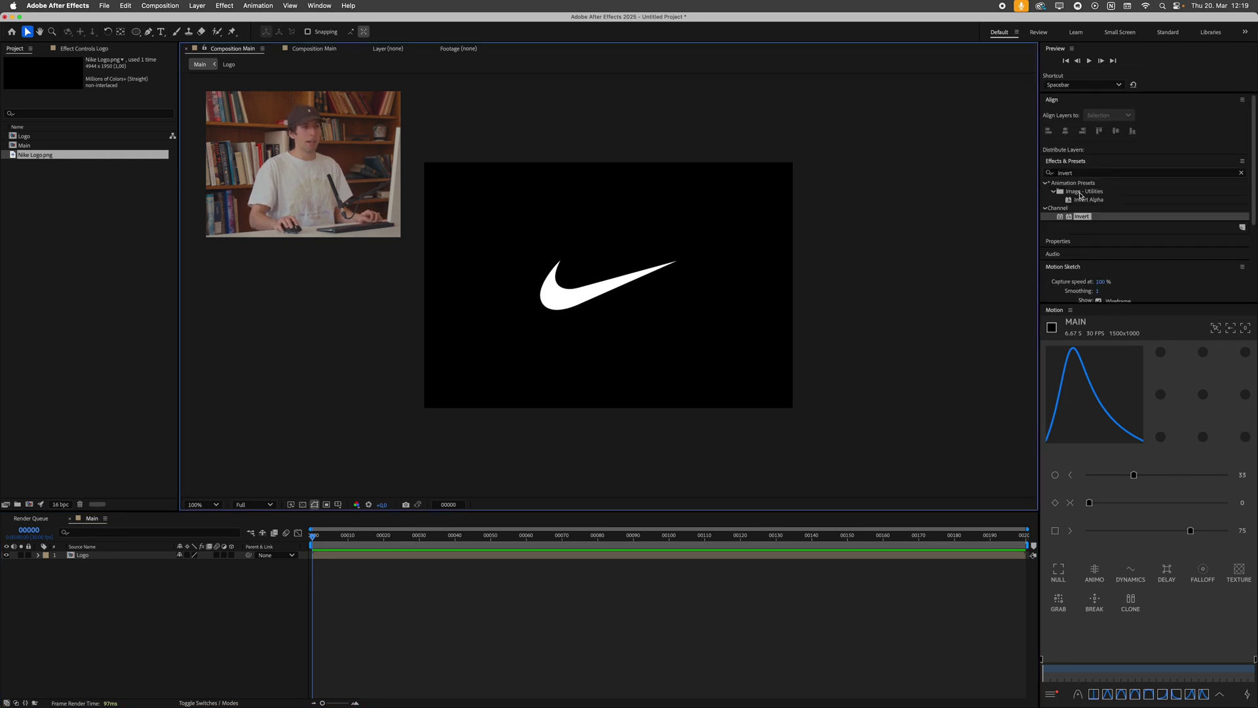
{"action": "left_click", "coordinate": [223, 6]}
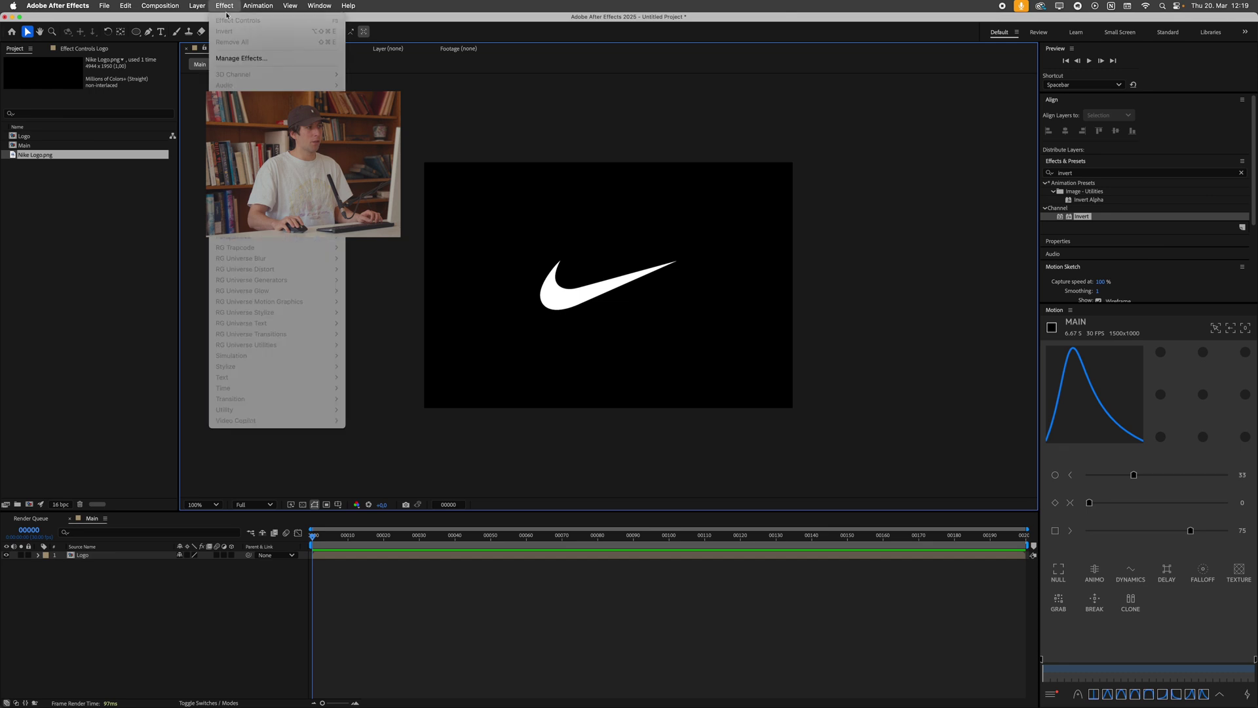
{"action": "left_click", "coordinate": [1093, 170]}
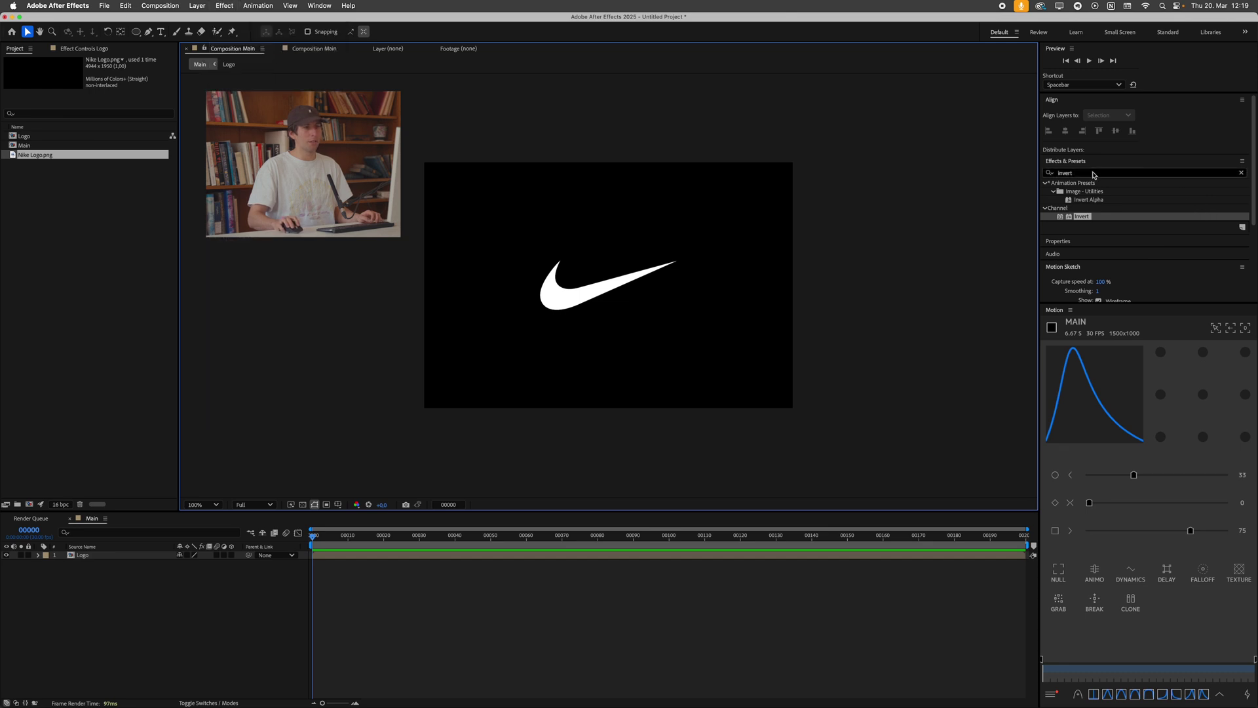
{"action": "left_click", "coordinate": [1094, 170]}
{"action": "type", "text": "compound blur"}
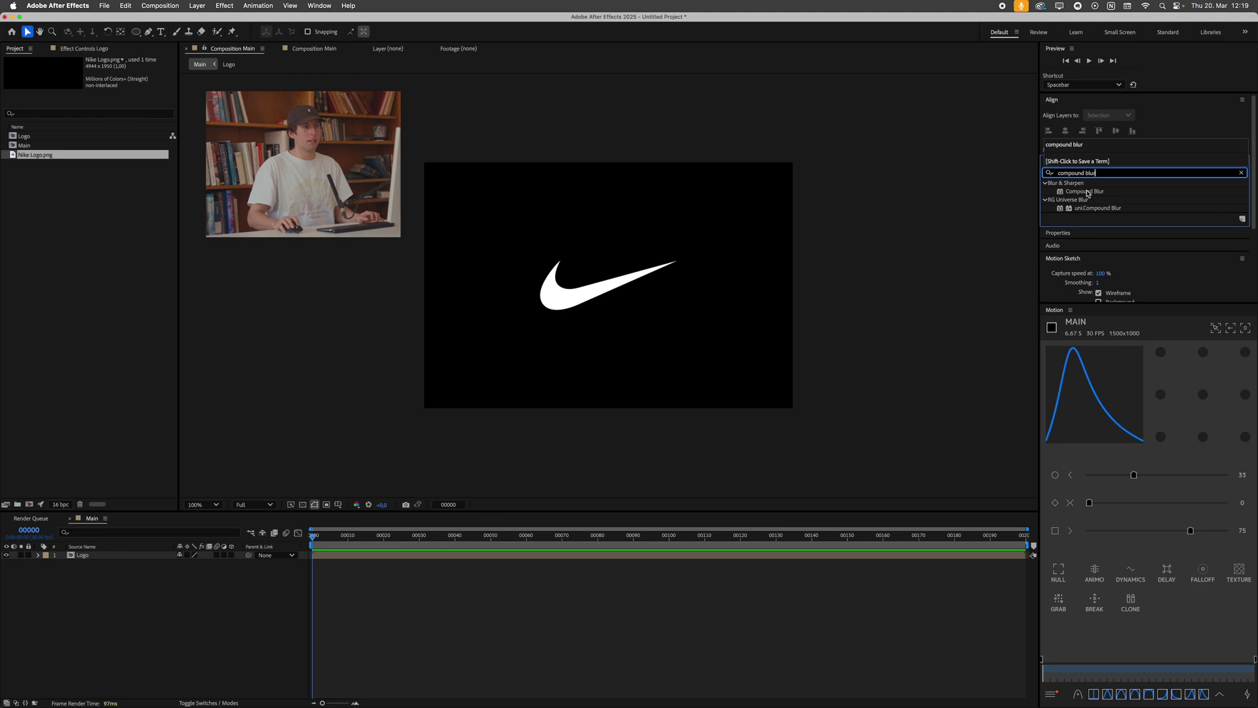
{"action": "left_click_drag", "start_coordinate": [1087, 193], "coordinate": [316, 499]}
{"action": "left_click_drag", "start_coordinate": [134, 565], "coordinate": [127, 563]}
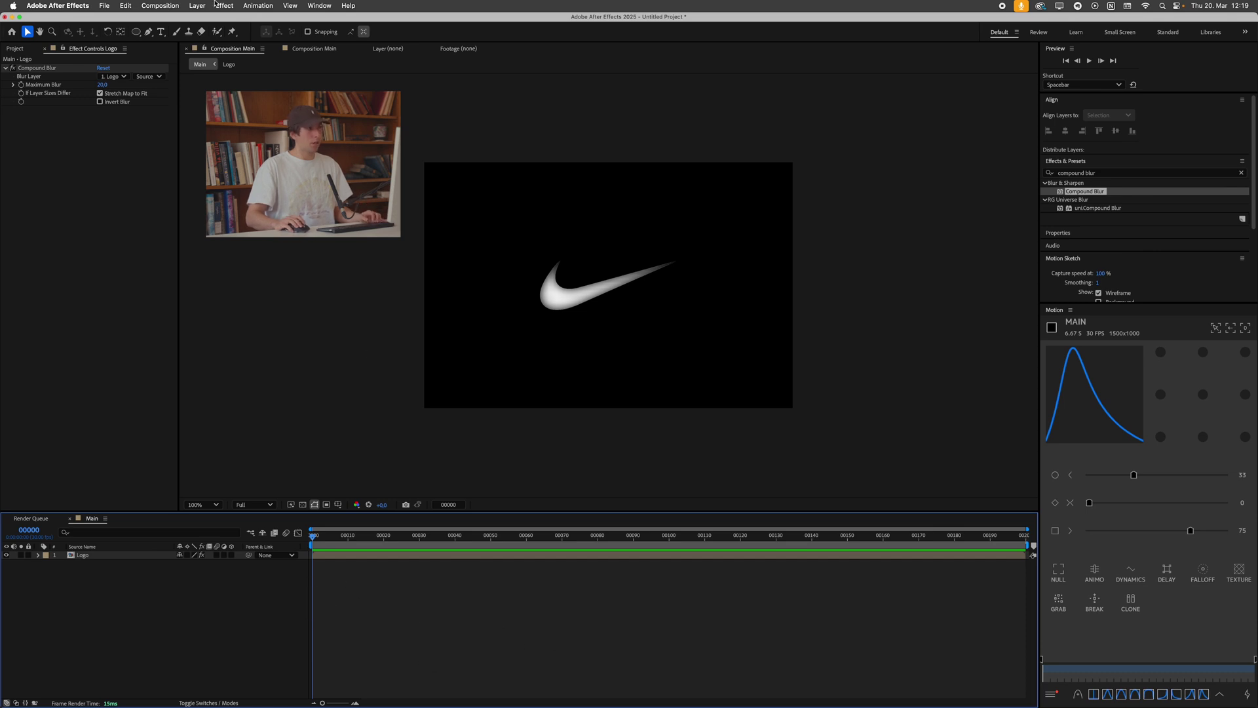
Create a black, composition-sized solid named BG.
{"action": "left_click", "coordinate": [195, 5]}
{"action": "mouse_move", "coordinate": [200, 20]}
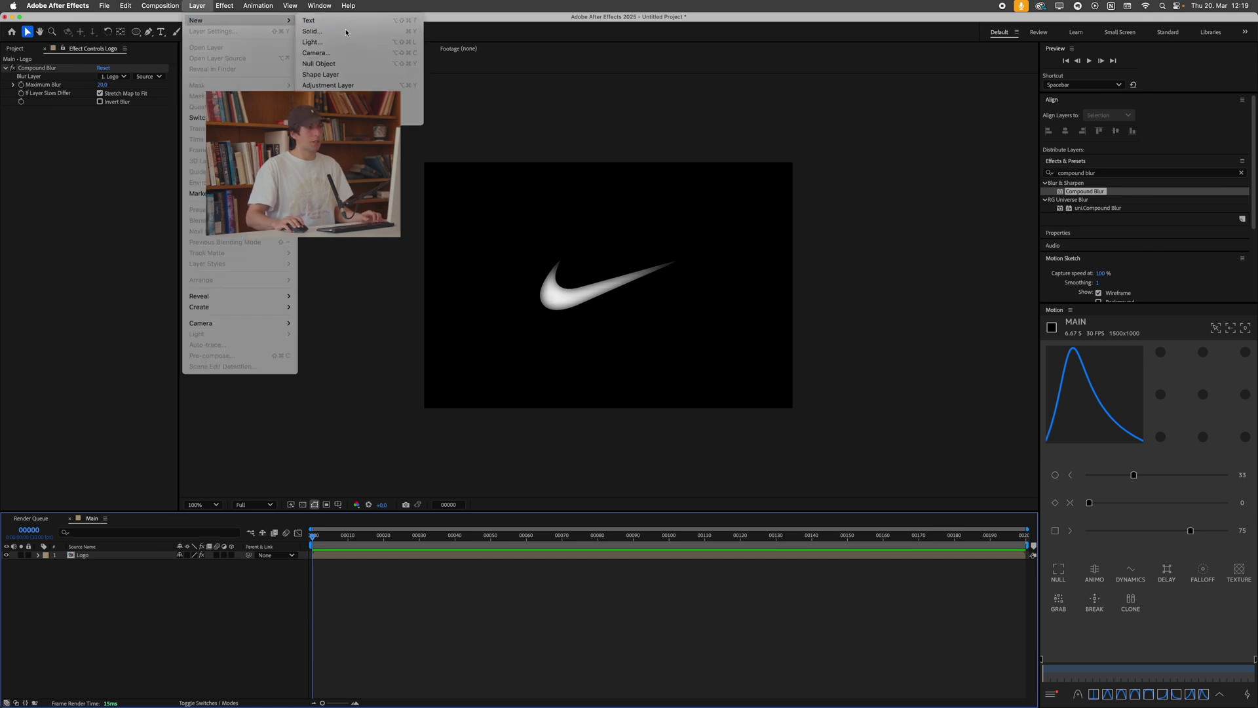
{"action": "left_click", "coordinate": [321, 31]}
{"action": "type", "text": "B"}
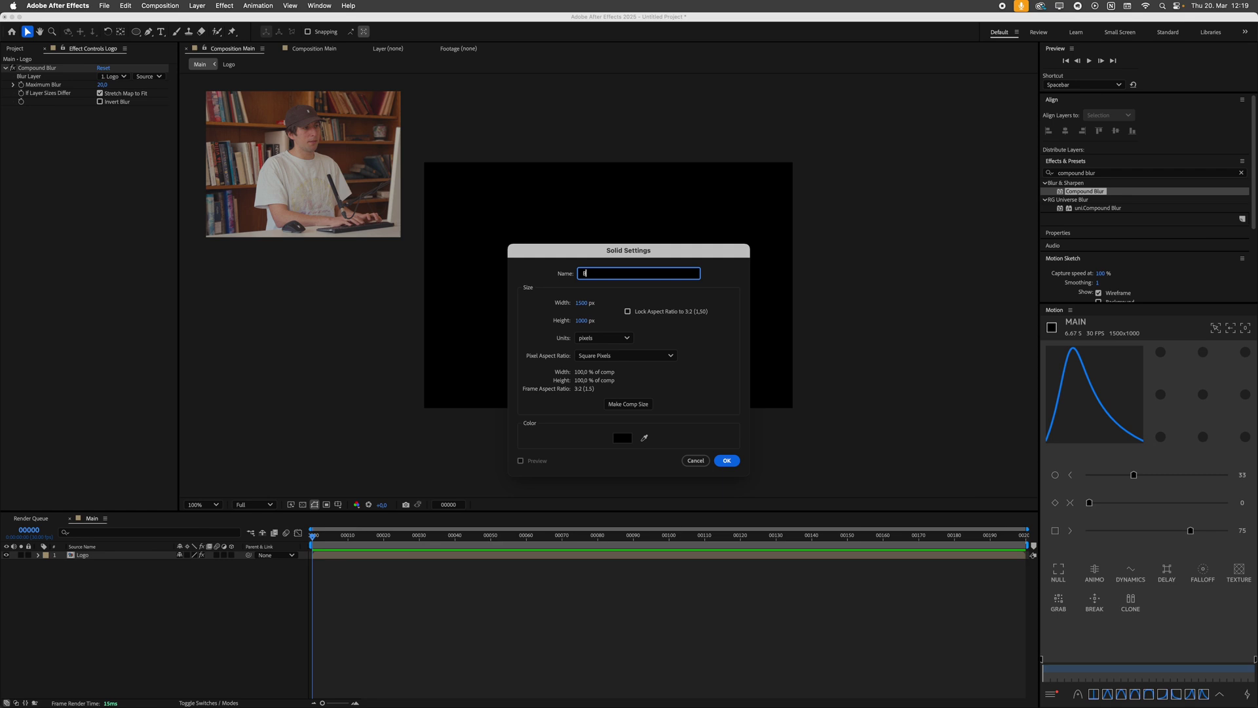
{"action": "type", "text": "G"}
{"action": "left_click", "coordinate": [630, 408]}
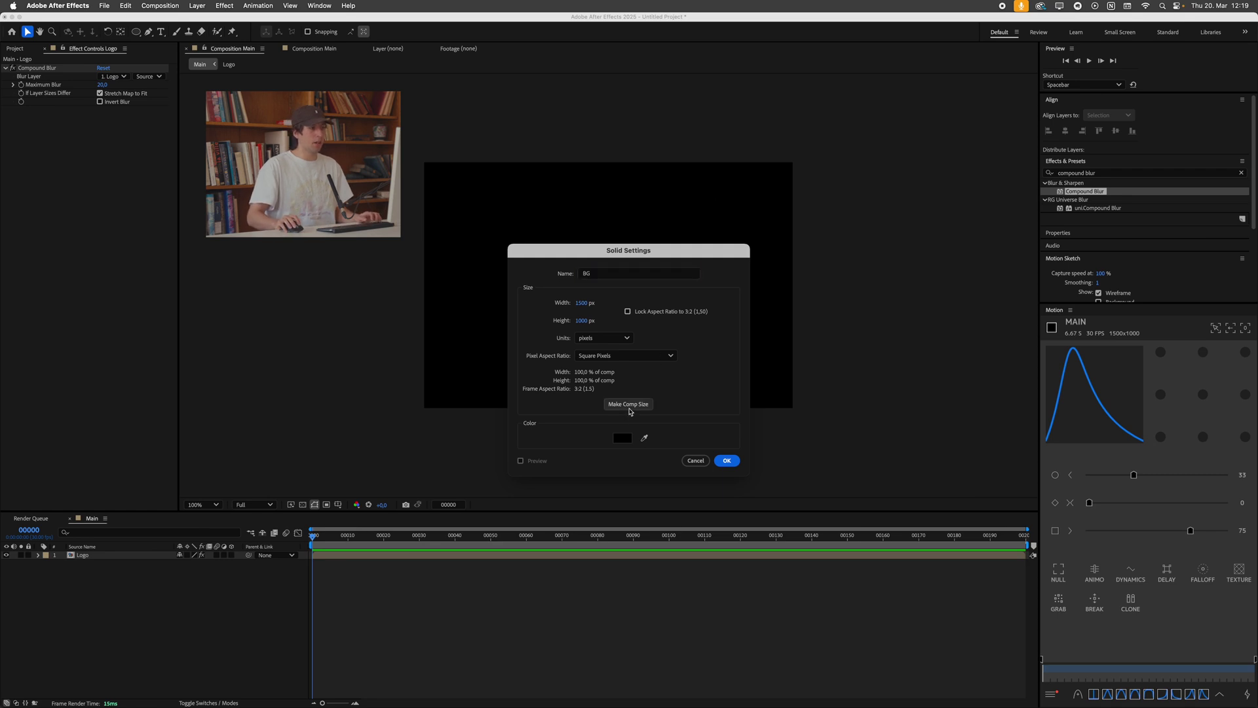
{"action": "left_click", "coordinate": [622, 438]}
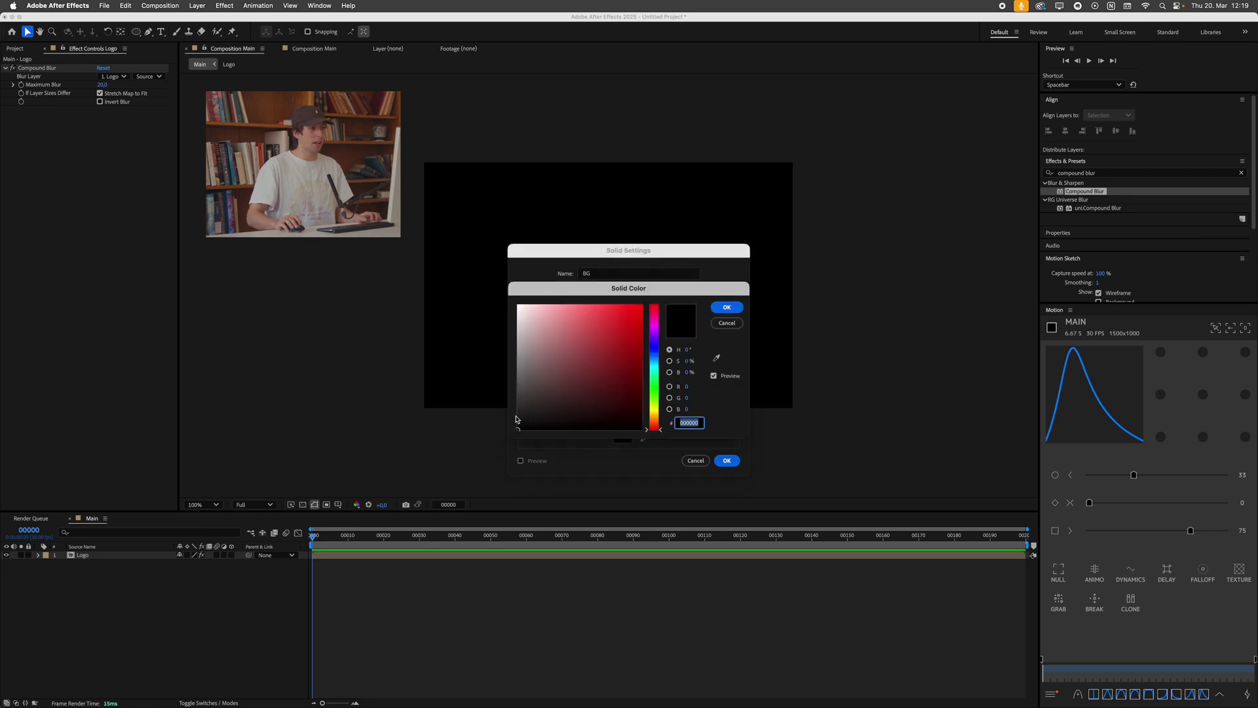
{"action": "left_click", "coordinate": [727, 308]}
{"action": "left_click", "coordinate": [727, 461]}
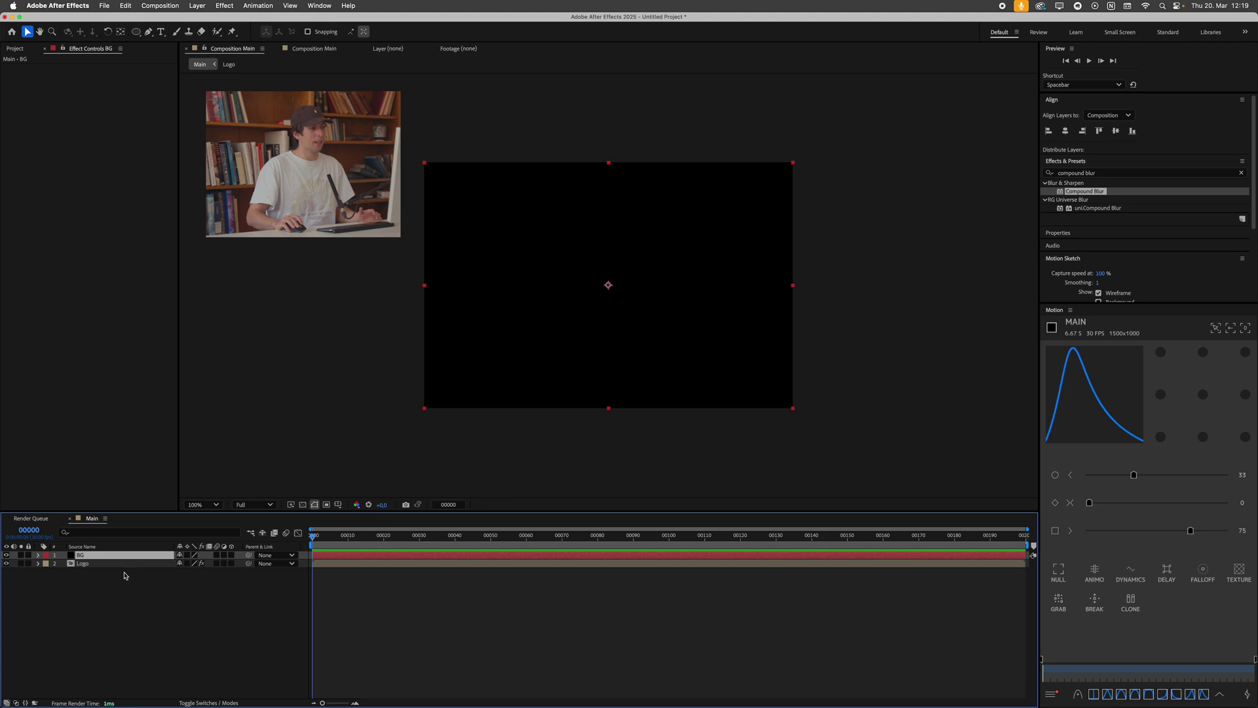
Move BG beneath the Logo layer and select Logo.
{"action": "key", "text": "super+bracketleft"}
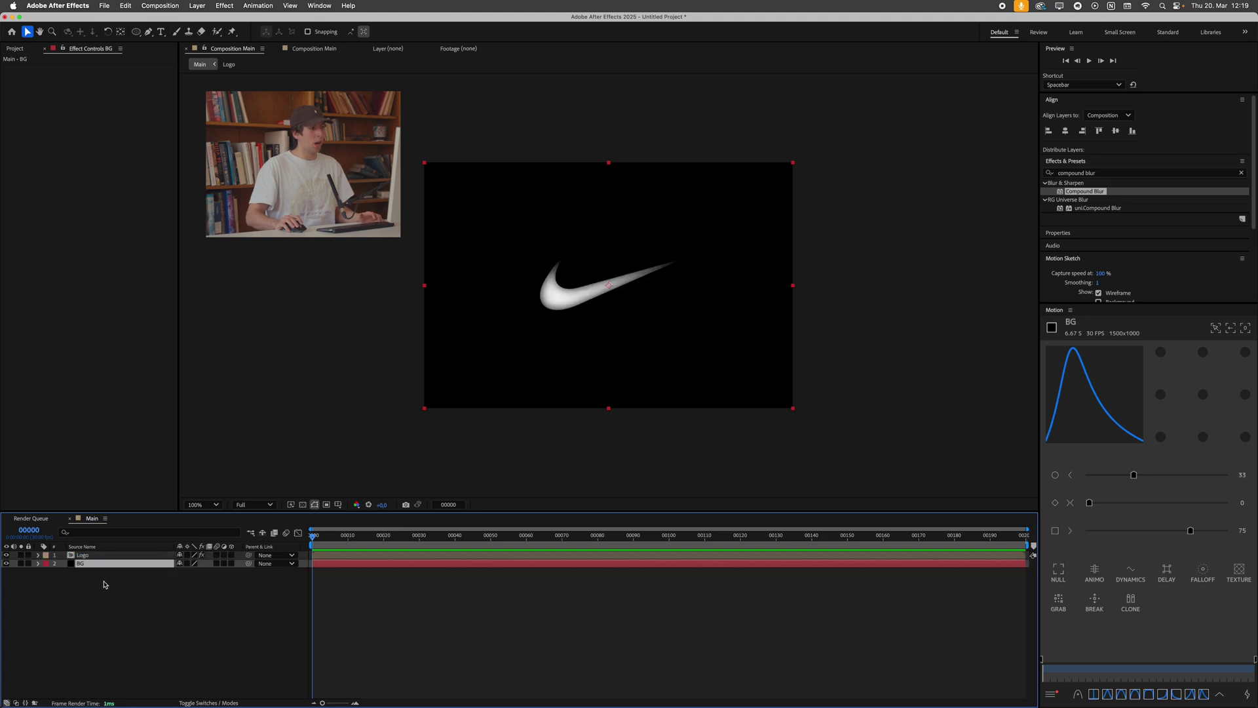
{"action": "left_click", "coordinate": [103, 584]}
{"action": "left_click", "coordinate": [92, 555]}
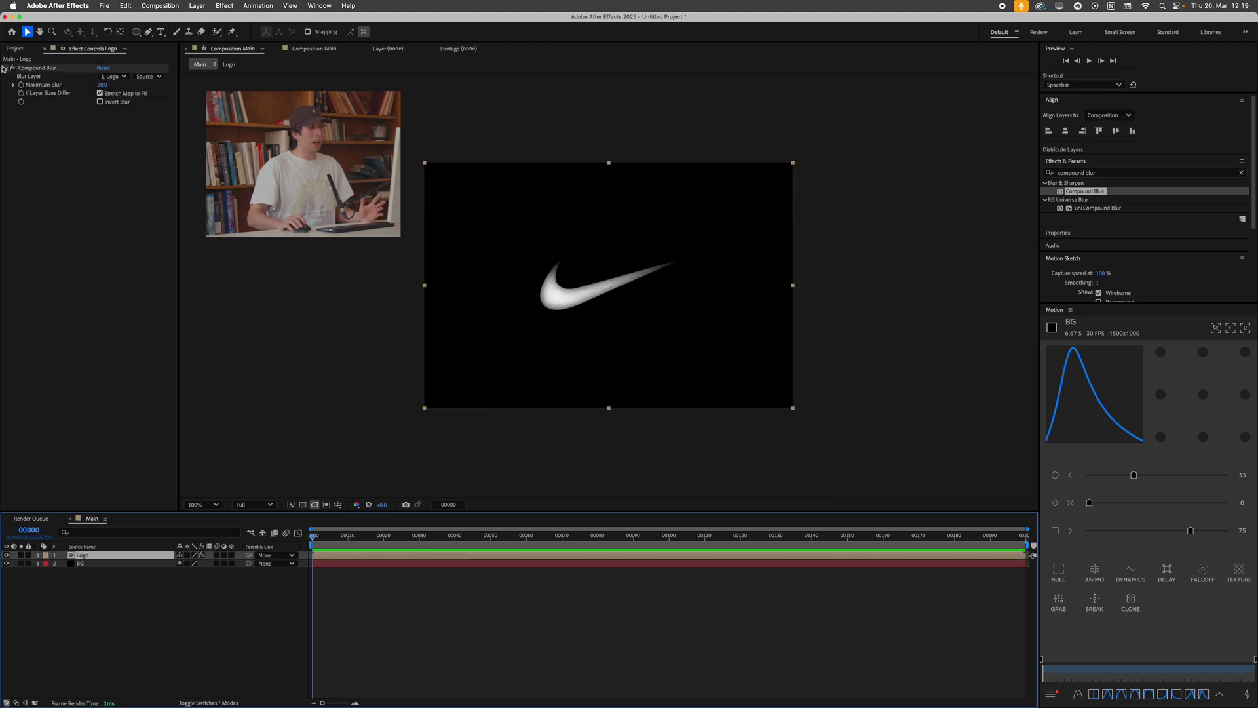
{"action": "left_click", "coordinate": [37, 68]}
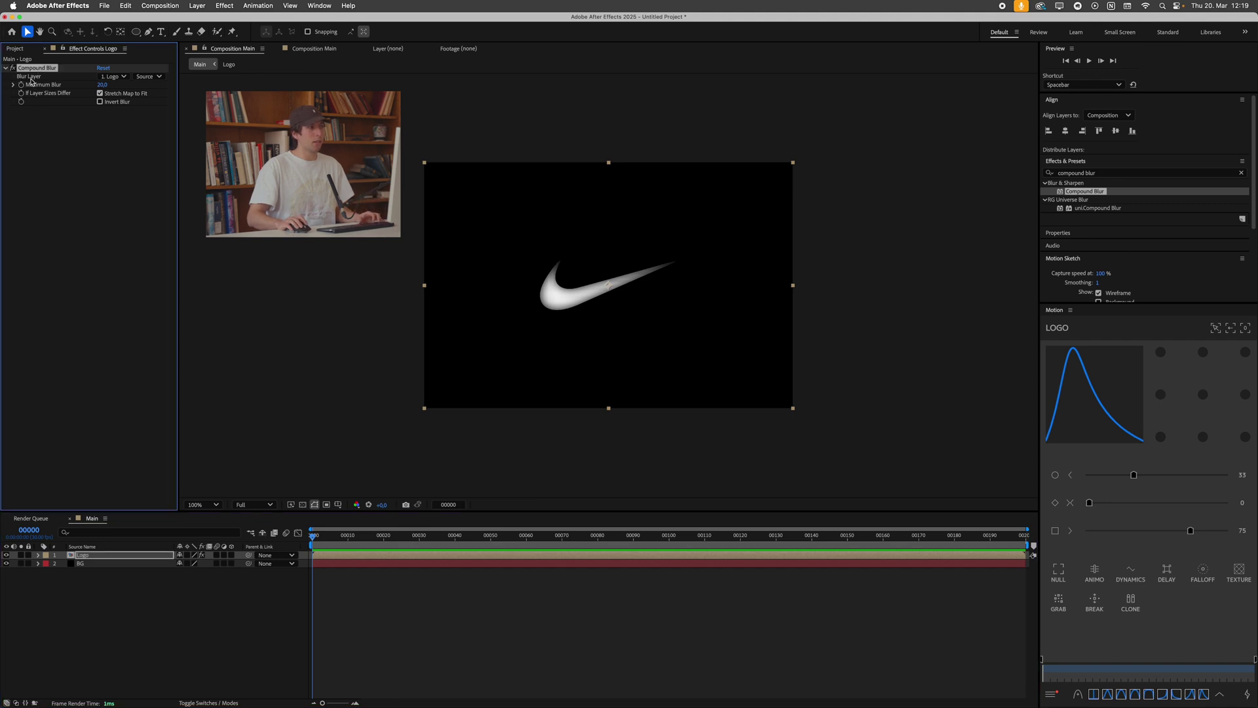
{"action": "left_click", "coordinate": [121, 77]}
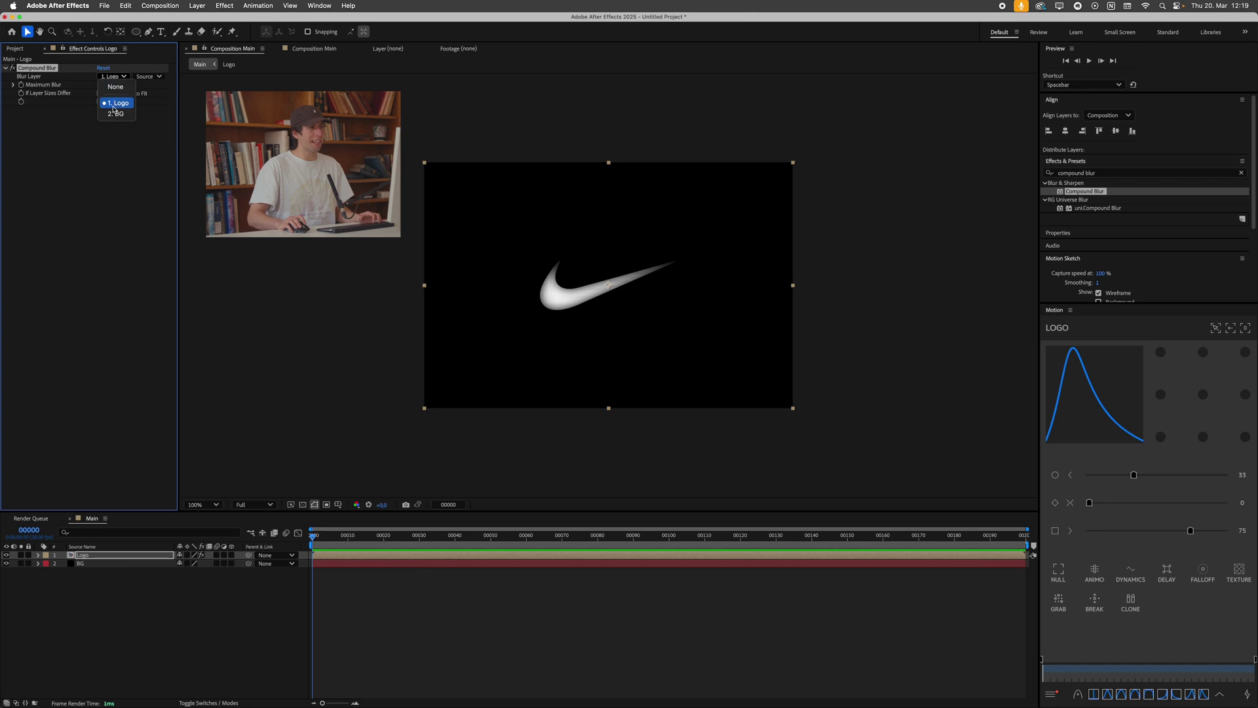
{"action": "left_click", "coordinate": [113, 105]}
{"action": "scroll", "coordinate": [615, 299], "scroll_direction": "up", "scroll_amount": 1}
{"action": "scroll", "coordinate": [656, 276], "scroll_direction": "up", "scroll_amount": 1}
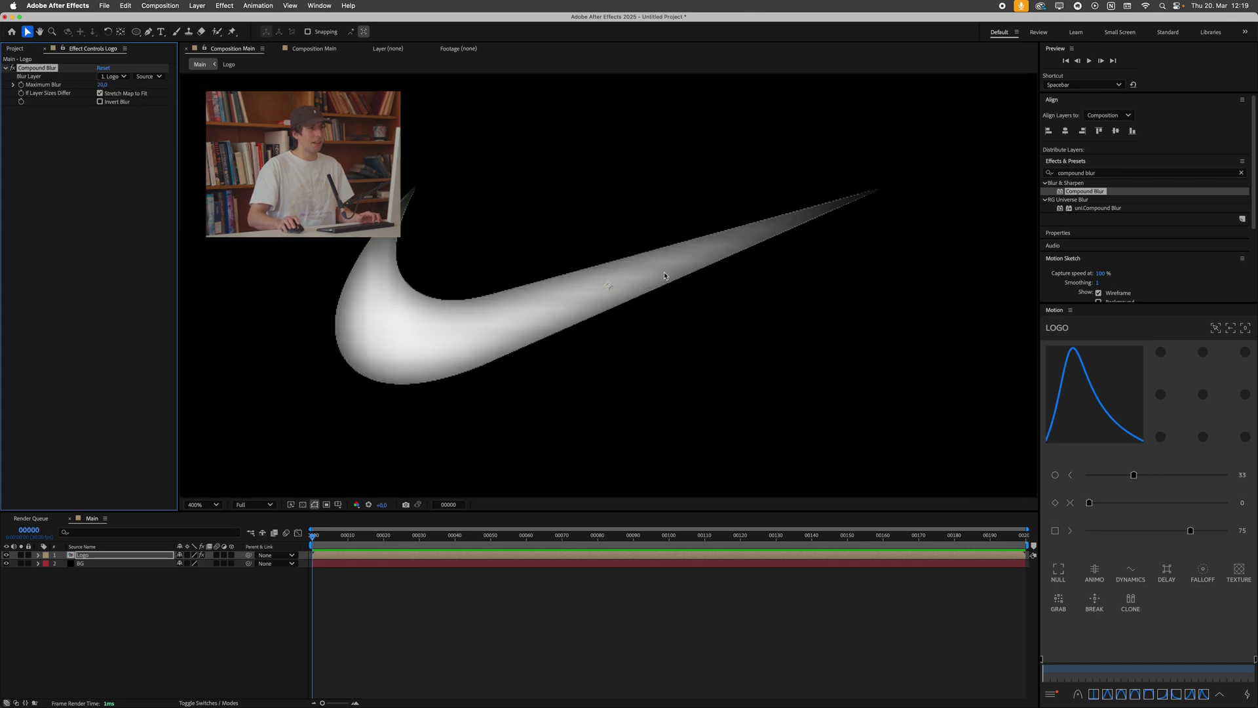
{"action": "scroll", "coordinate": [537, 293], "scroll_direction": "down", "scroll_amount": 2}
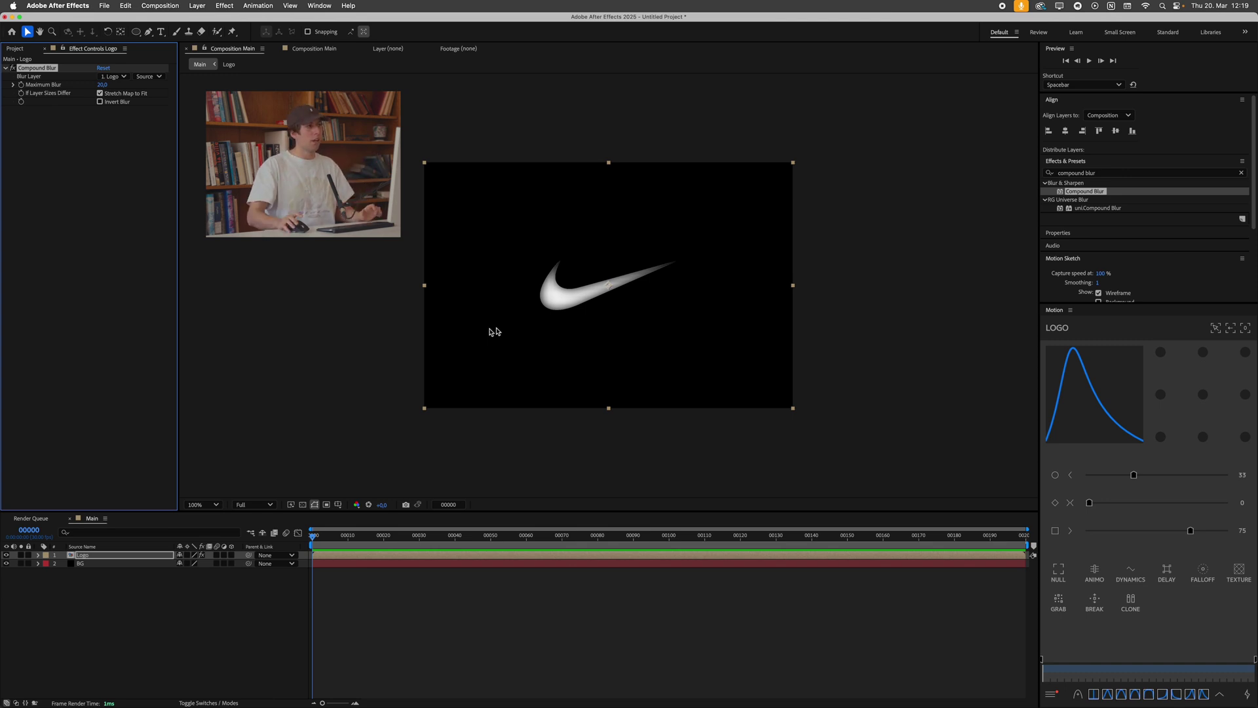
Create a white, composition-sized solid named Blur Map and select it.
{"action": "left_click", "coordinate": [115, 163]}
{"action": "left_click", "coordinate": [197, 5]}
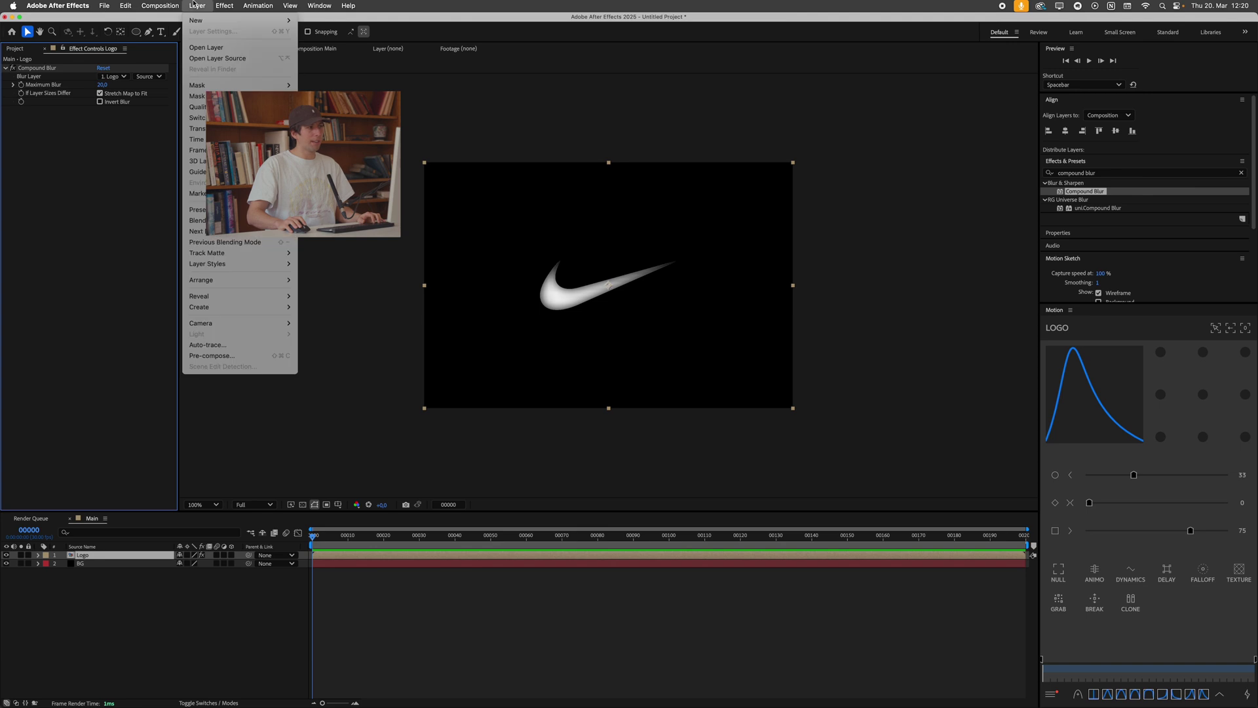
{"action": "left_click", "coordinate": [312, 31]}
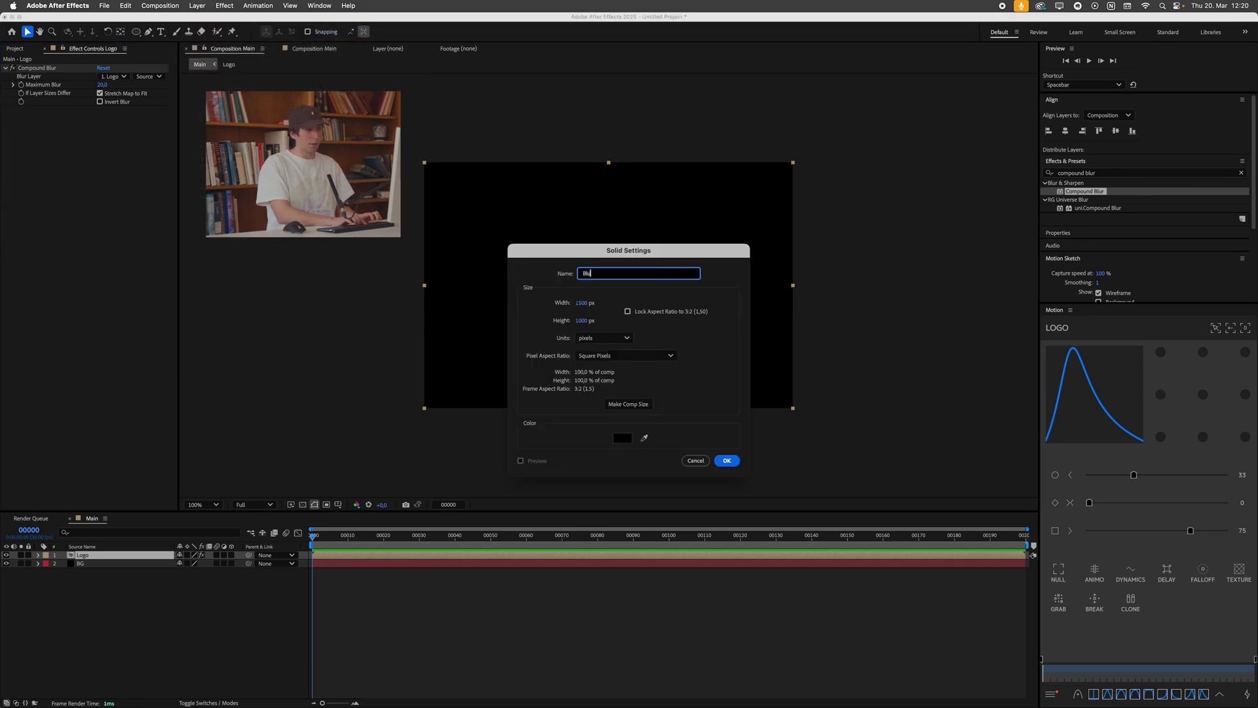
{"action": "type", "text": "Blur Map"}
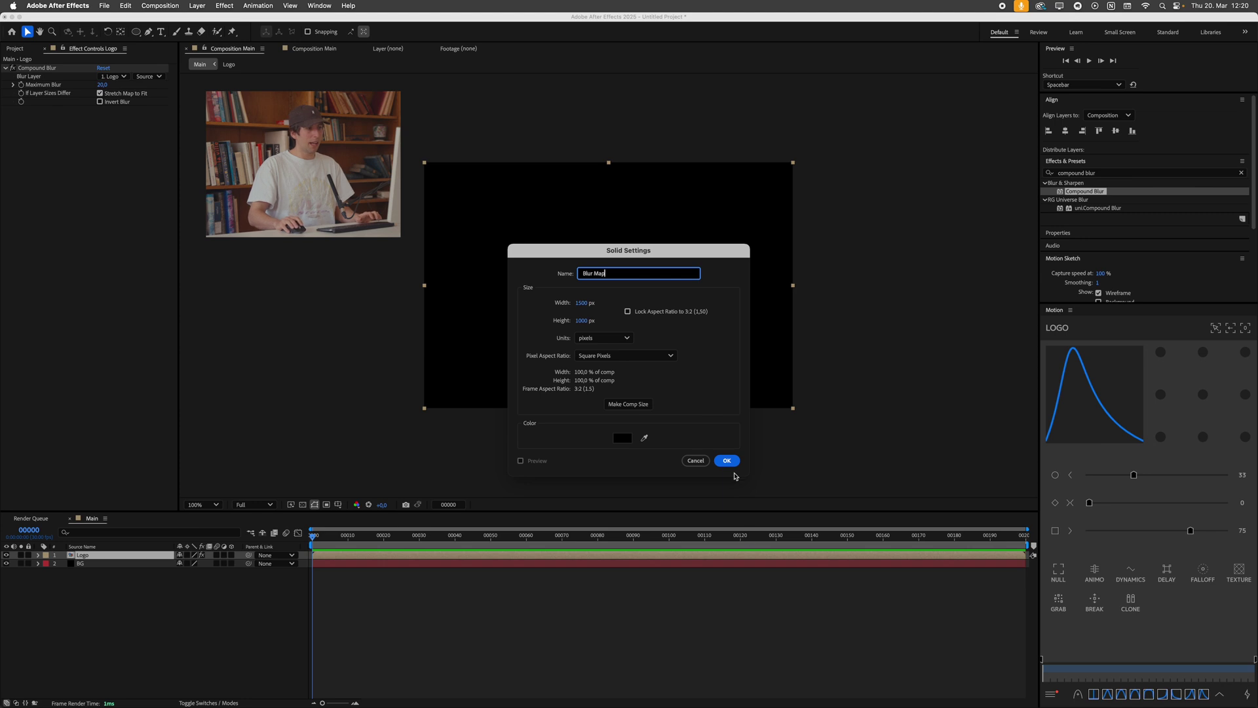
{"action": "left_click", "coordinate": [622, 438]}
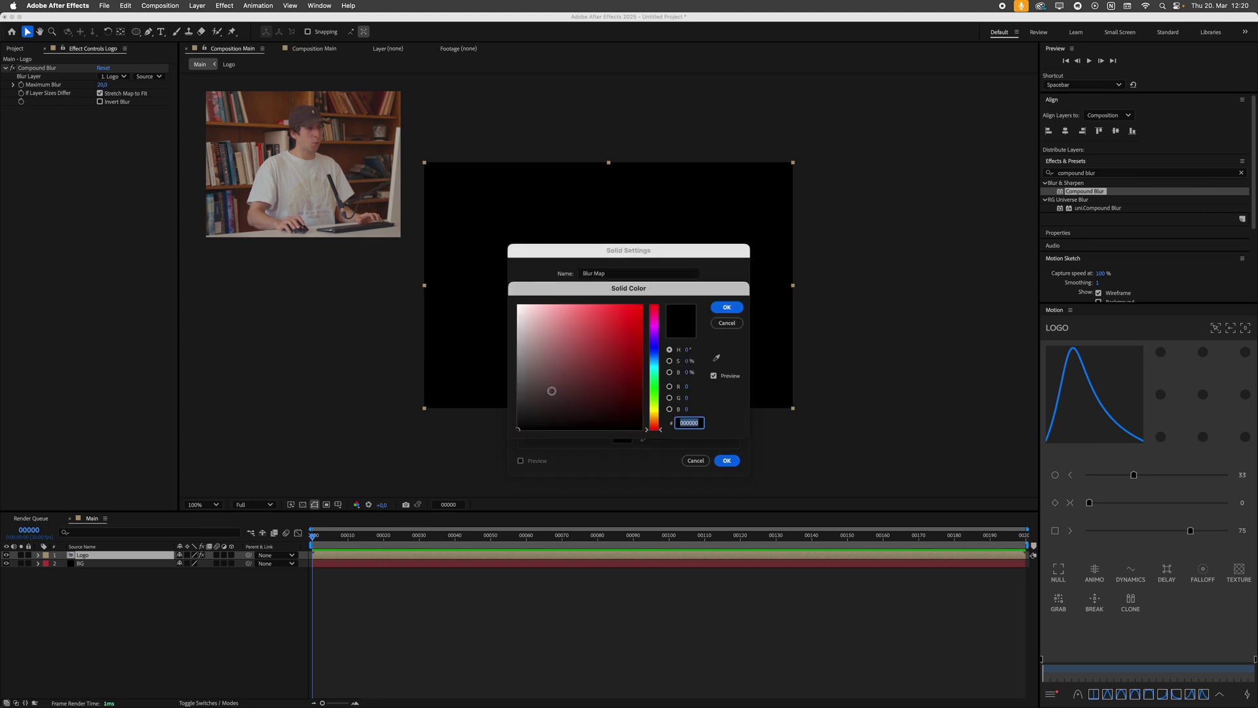
{"action": "left_click", "coordinate": [517, 298]}
{"action": "left_click", "coordinate": [727, 309]}
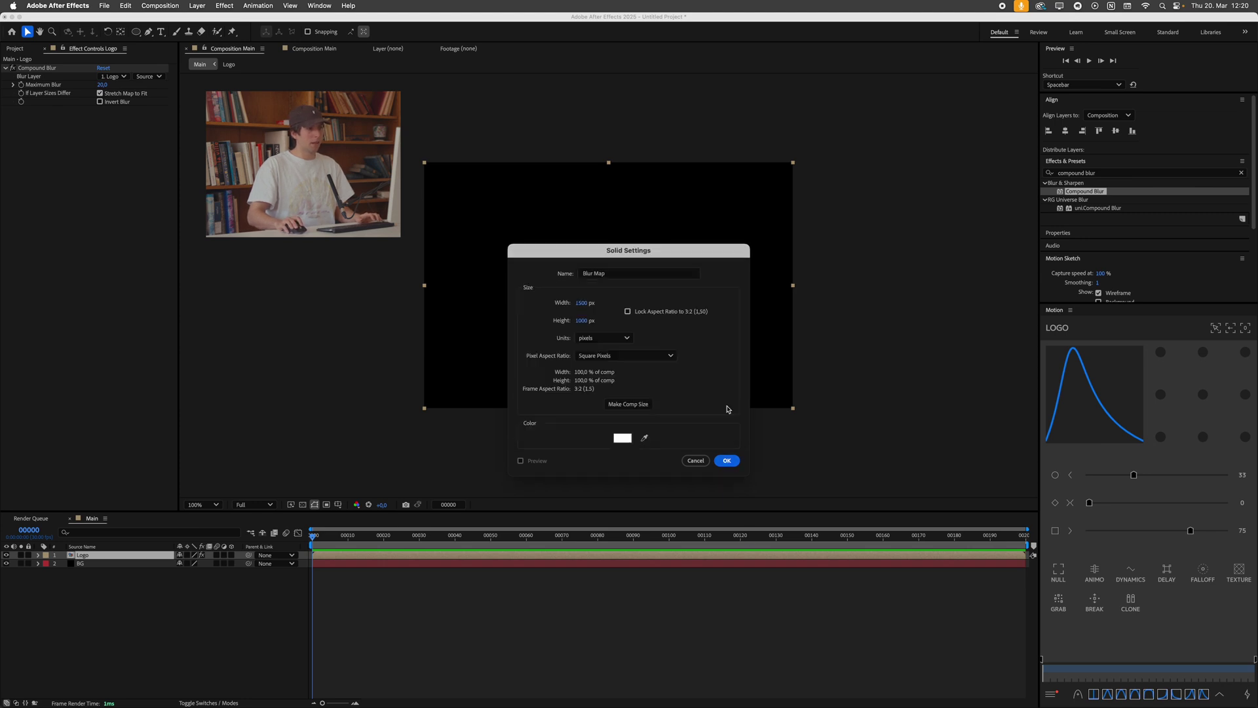
{"action": "left_click", "coordinate": [728, 461]}
{"action": "left_click", "coordinate": [106, 626]}
{"action": "left_click", "coordinate": [90, 555]}
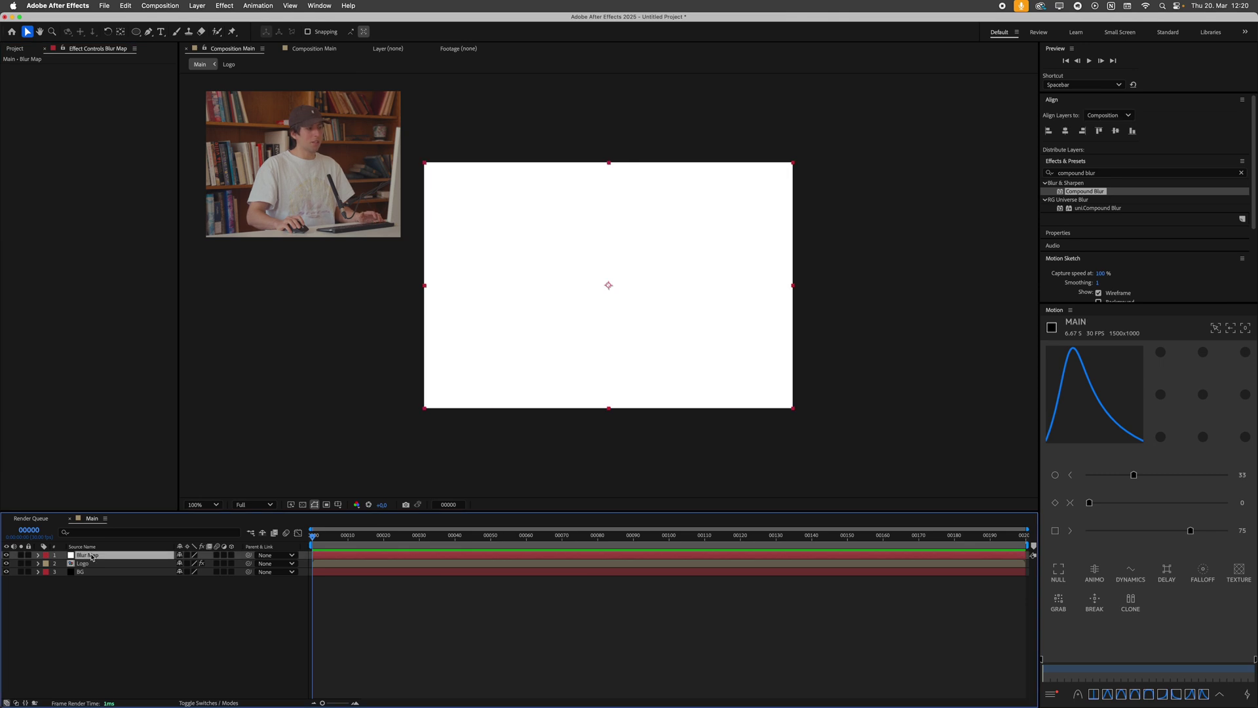
Pre-compose the Blur Map solid into a new composition named 'Blur map'.
{"action": "right_click", "coordinate": [91, 556]}
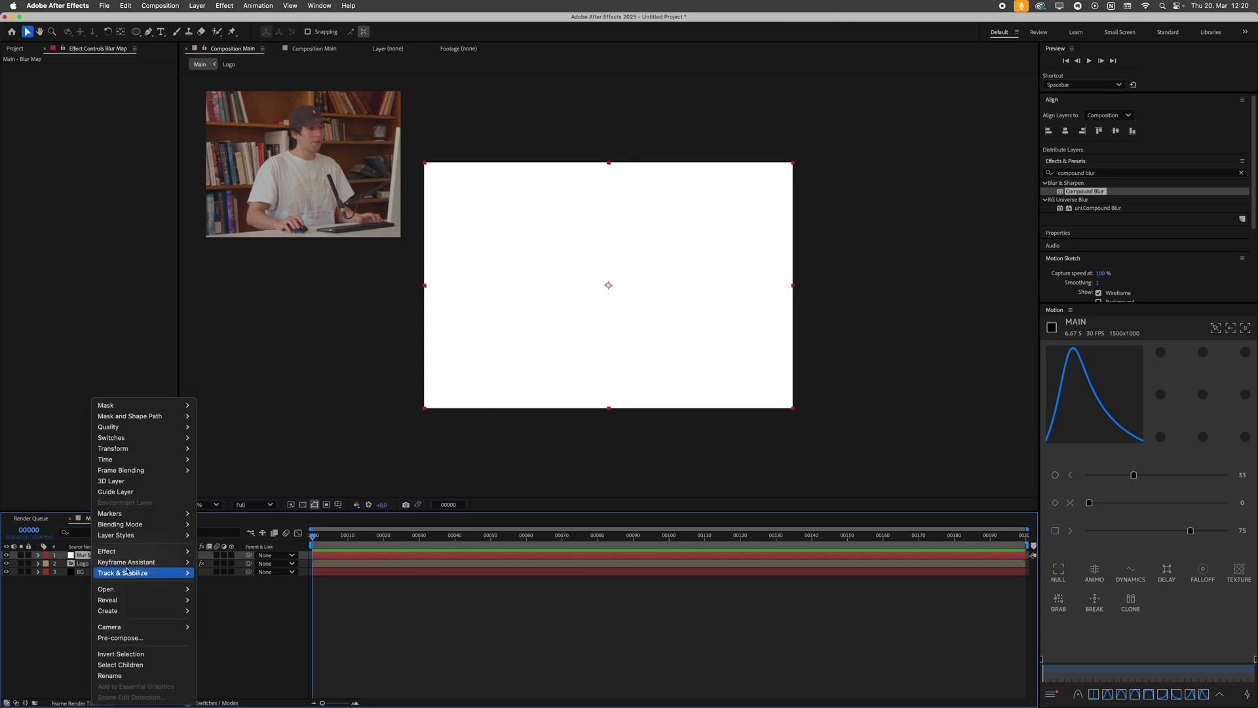
{"action": "left_click", "coordinate": [131, 638]}
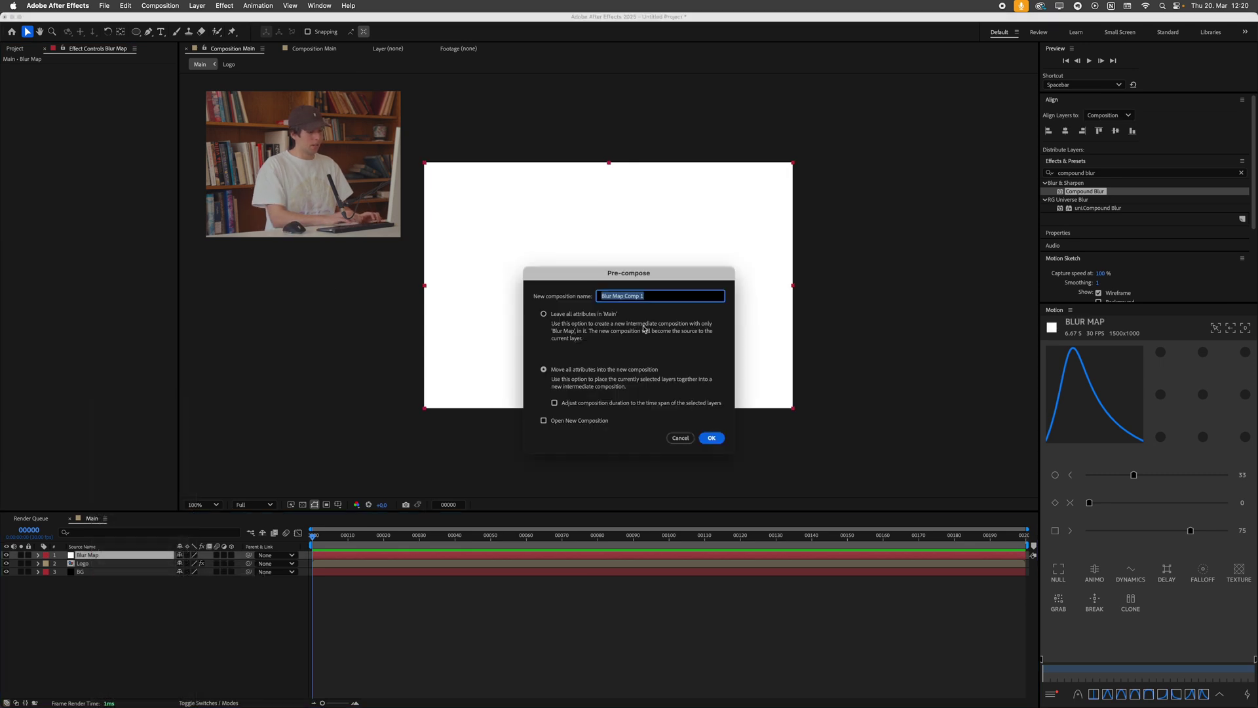
{"action": "type", "text": "Blur map"}
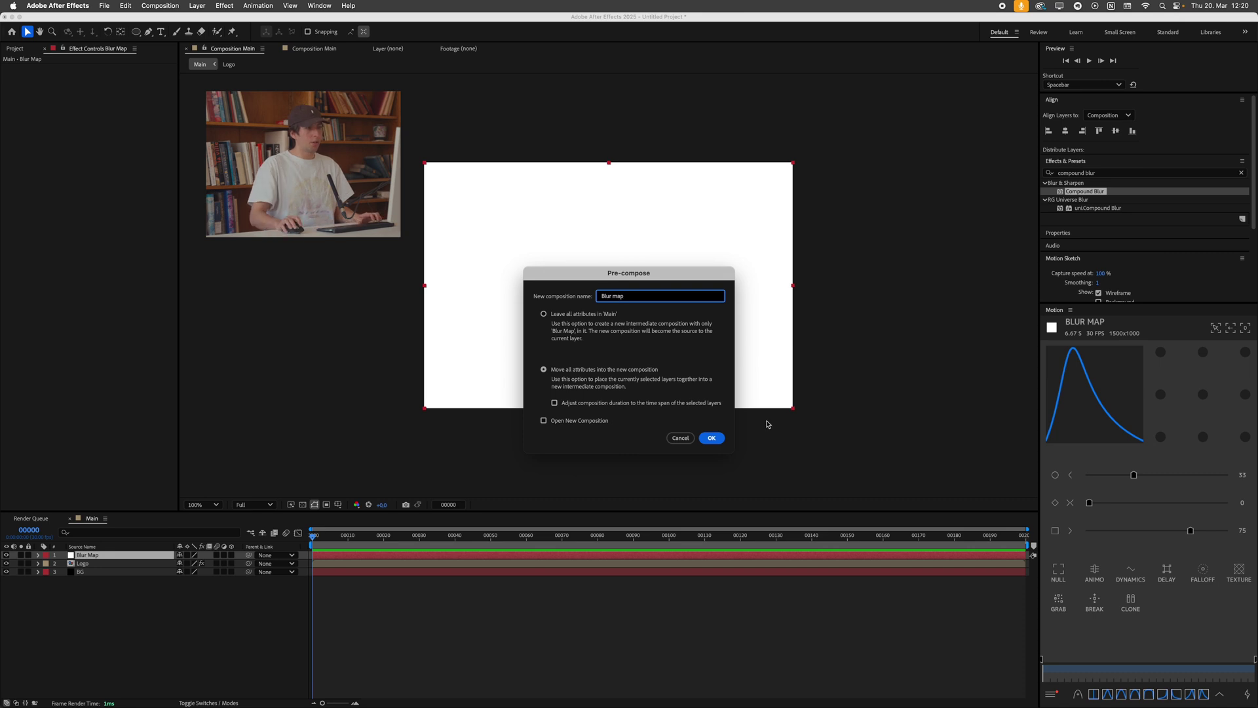
{"action": "left_click", "coordinate": [712, 438]}
{"action": "left_click", "coordinate": [121, 610]}
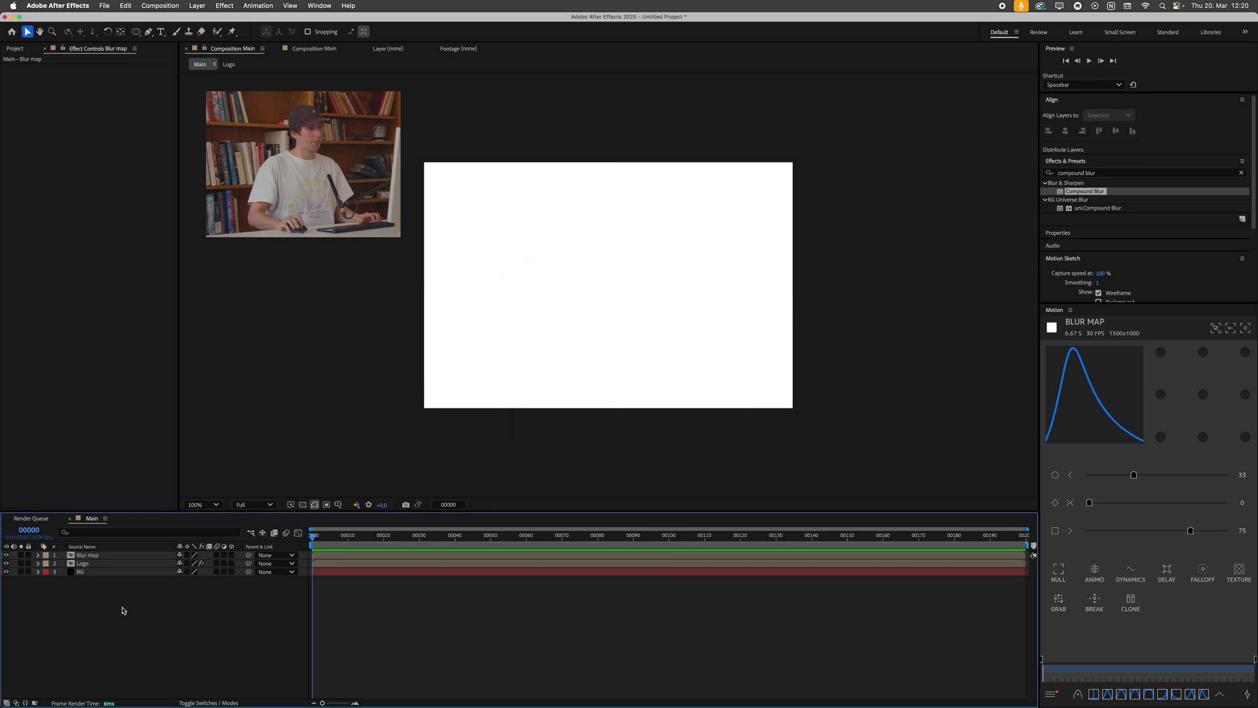
Set Logo's Compound Blur layer to Blur map, hide Blur map, and open its composition.
{"action": "left_click", "coordinate": [102, 565]}
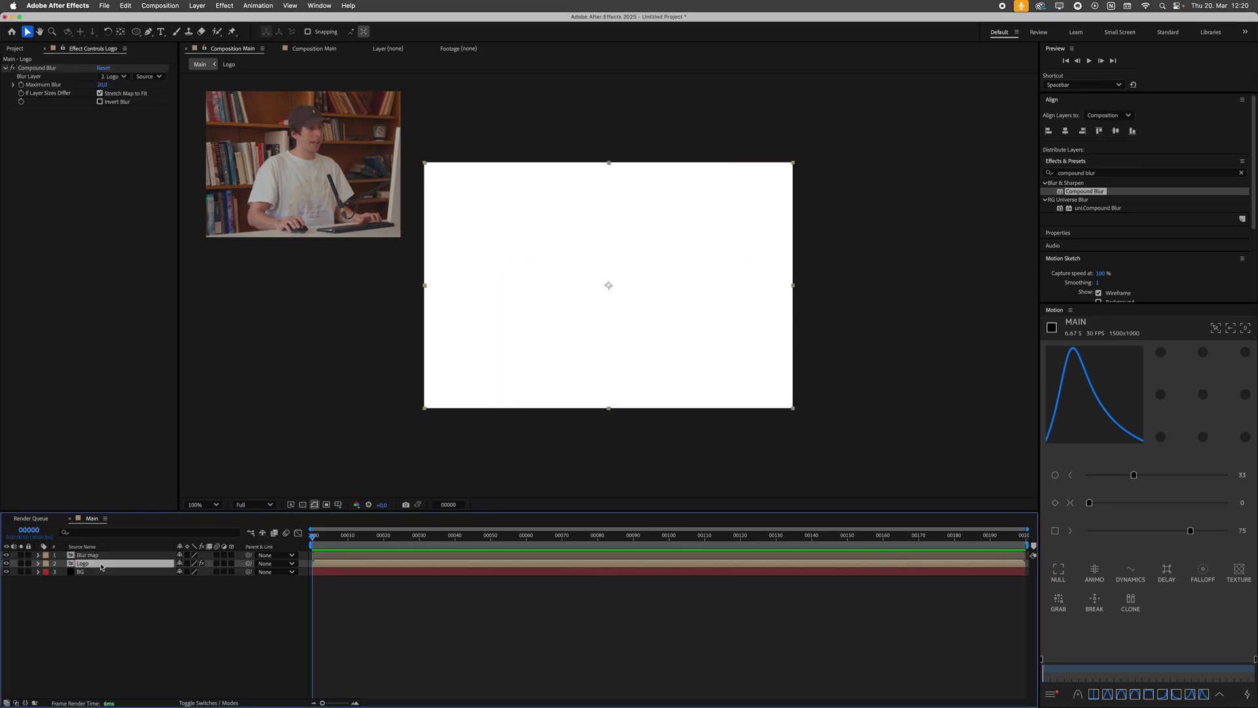
{"action": "left_click", "coordinate": [117, 77]}
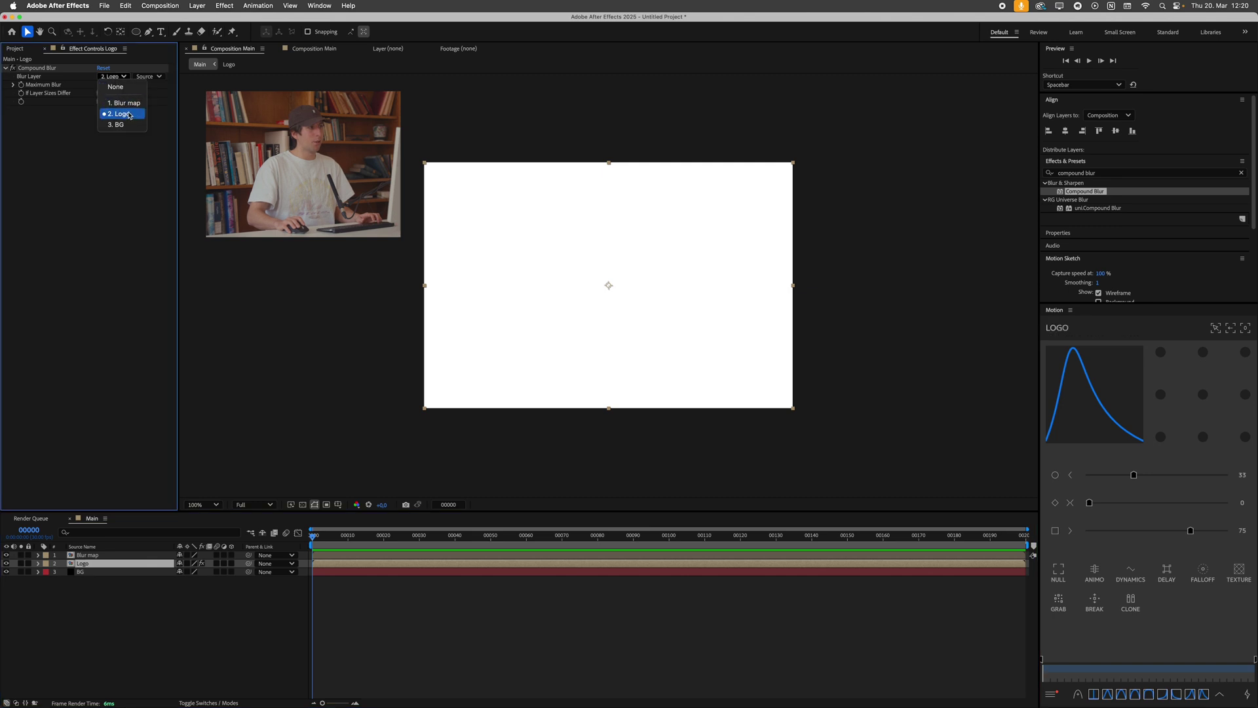
{"action": "left_click", "coordinate": [125, 103]}
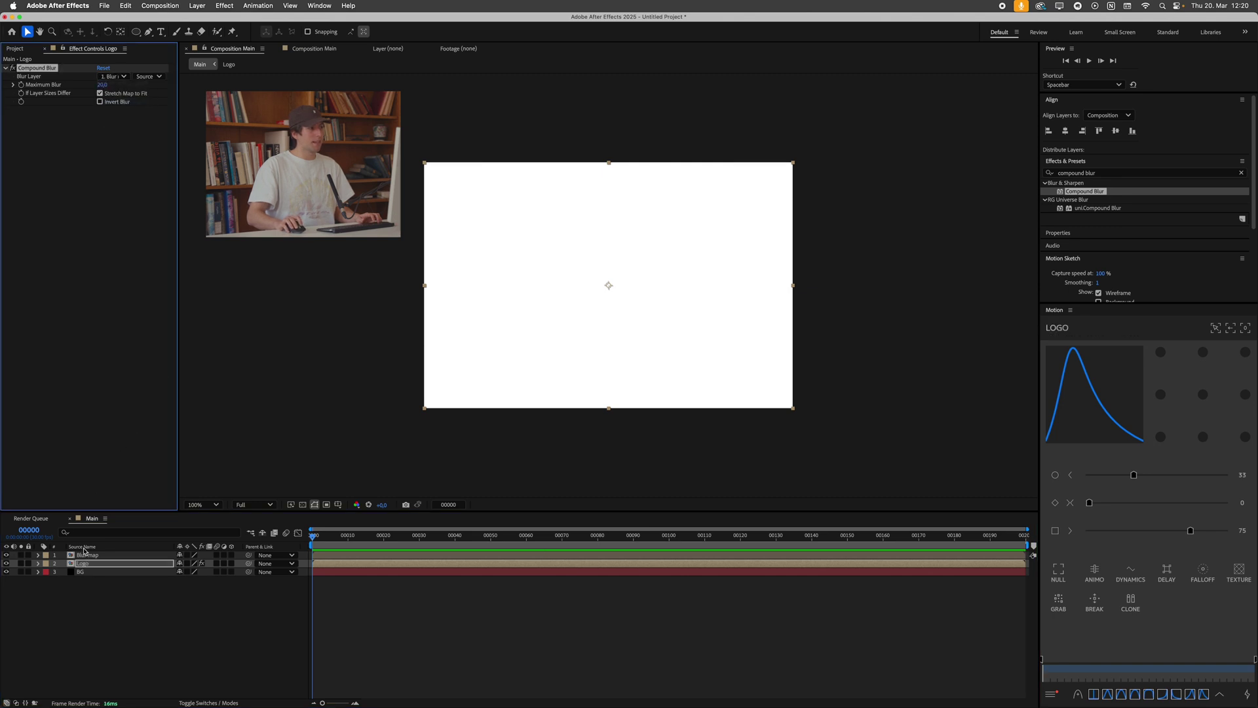
{"action": "left_click", "coordinate": [4, 555]}
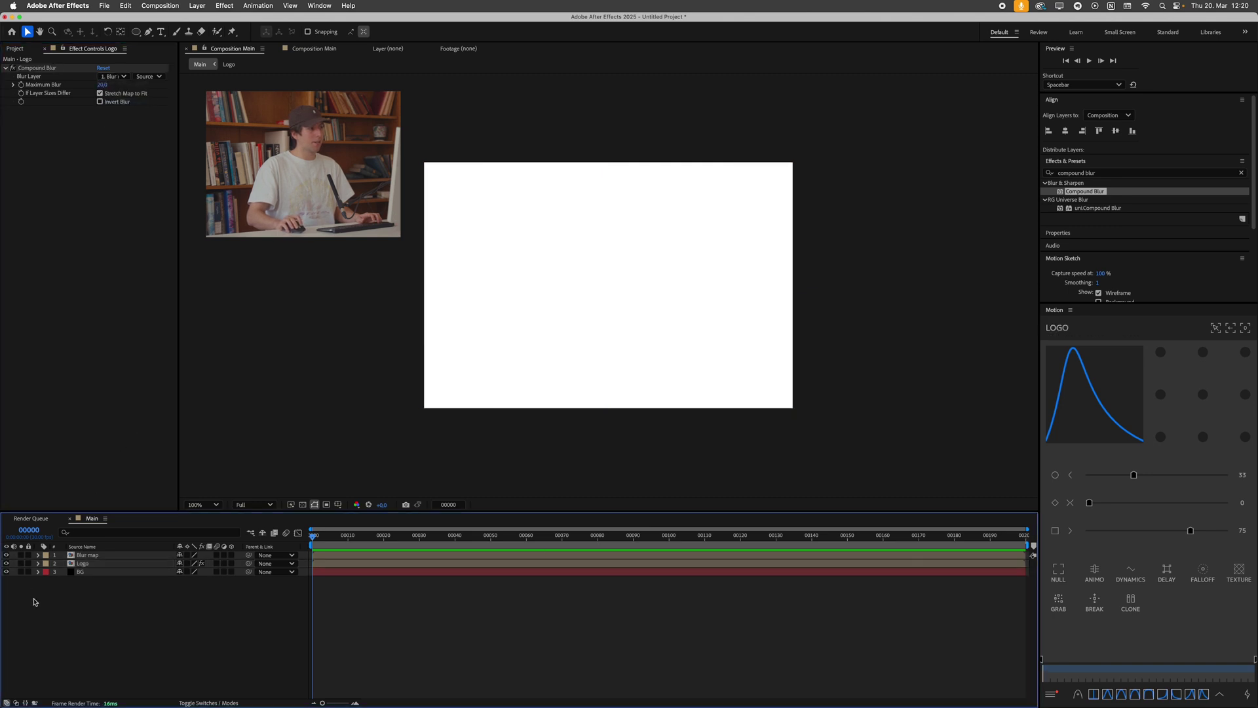
{"action": "left_click", "coordinate": [7, 555]}
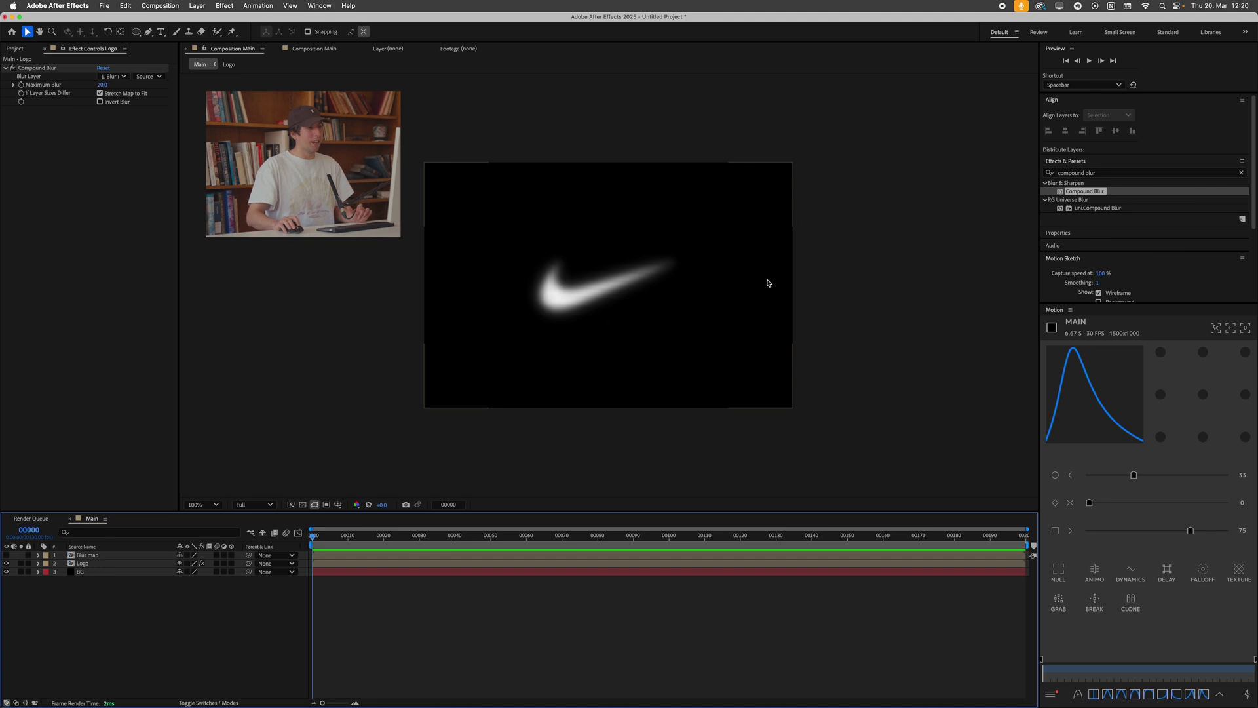
{"action": "double_click", "coordinate": [93, 559]}
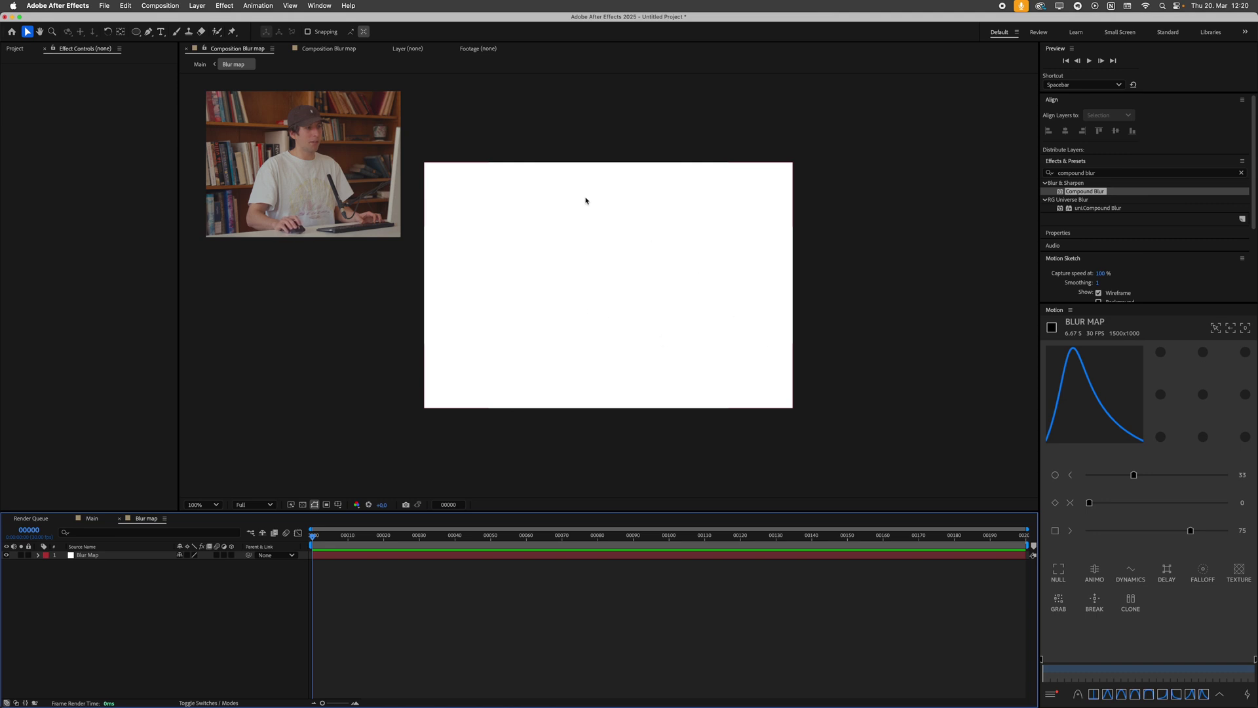
Draw an elliptical mask in the centre of the Blur Map solid.
{"action": "left_click", "coordinate": [108, 556]}
{"action": "left_click", "coordinate": [108, 533]}
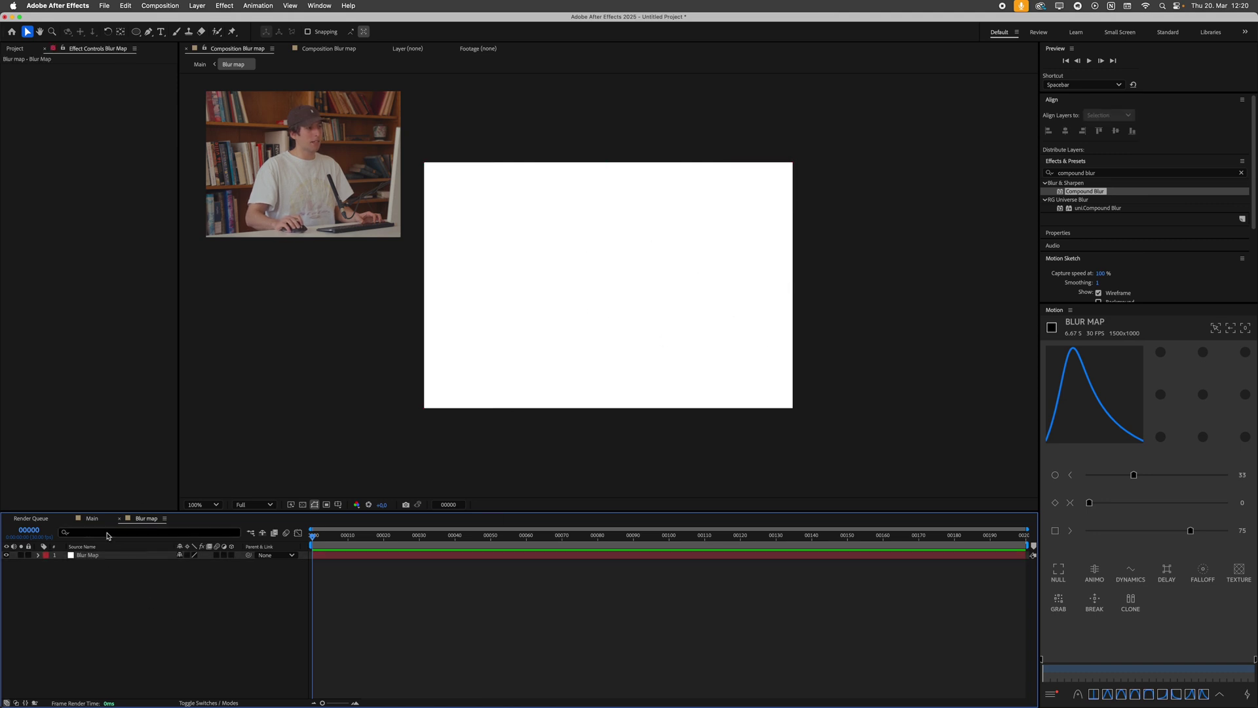
{"action": "left_click", "coordinate": [88, 555]}
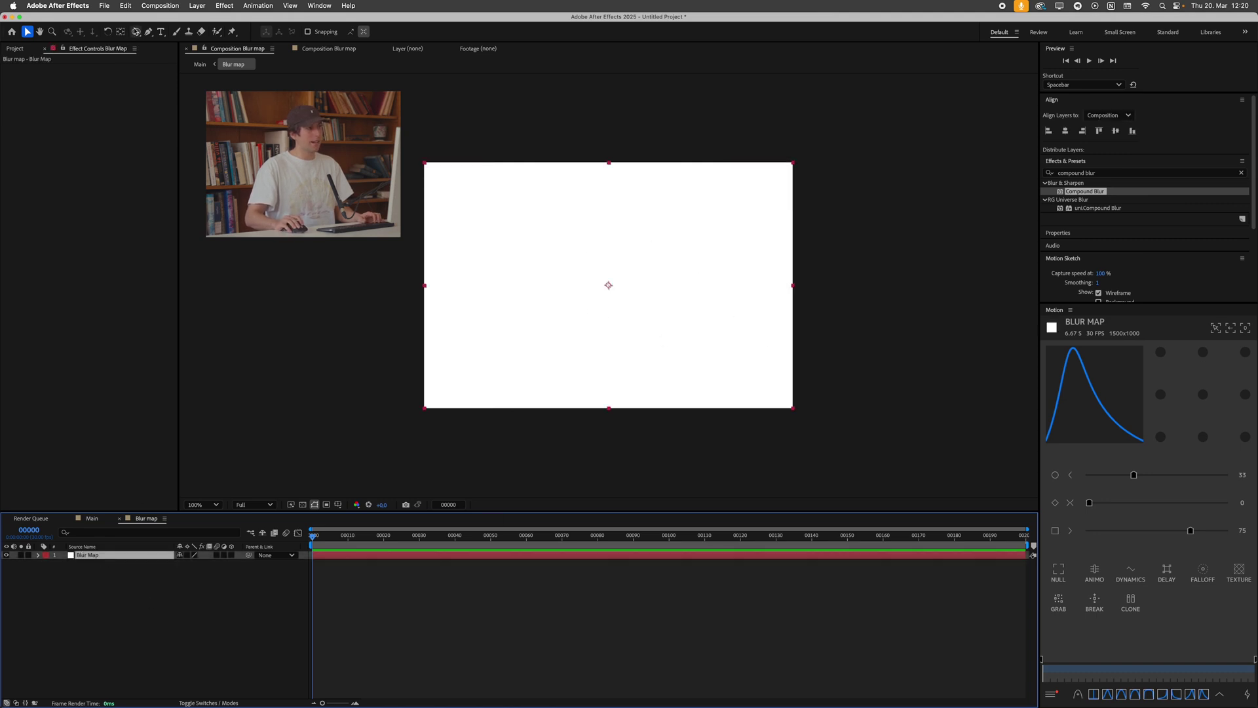
{"action": "left_click", "coordinate": [136, 31]}
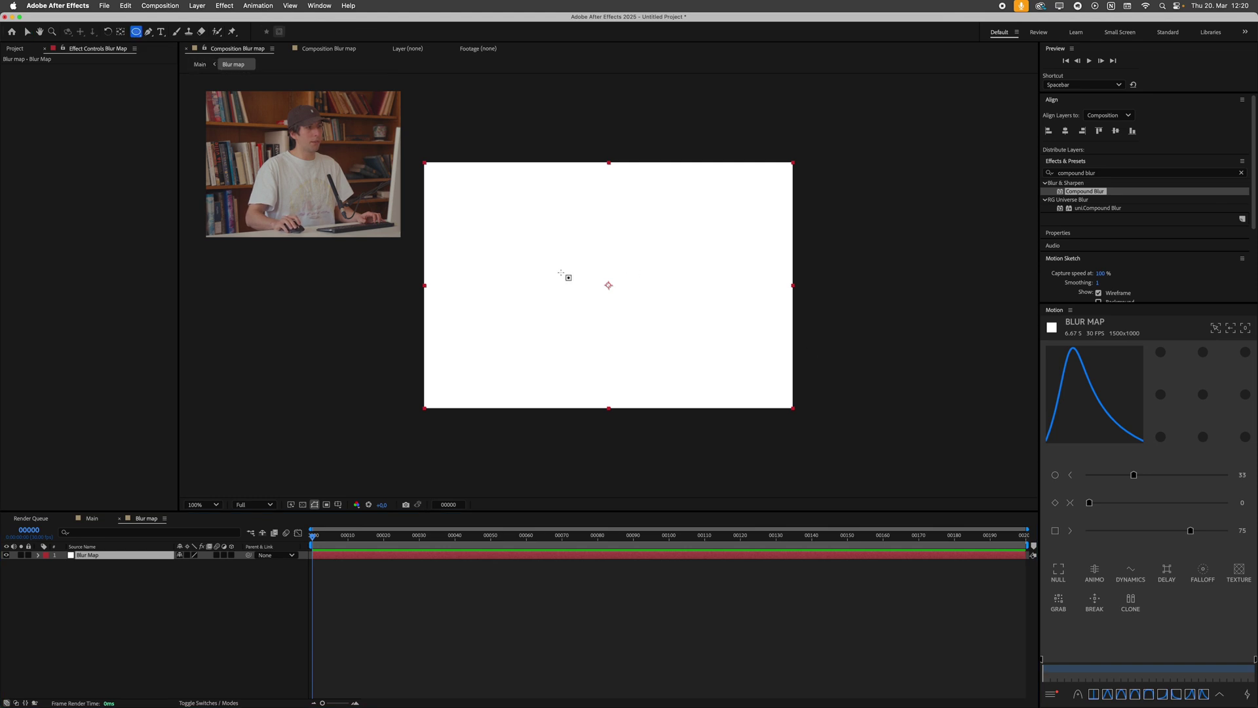
{"action": "left_click_drag", "start_coordinate": [565, 269], "coordinate": [665, 303]}
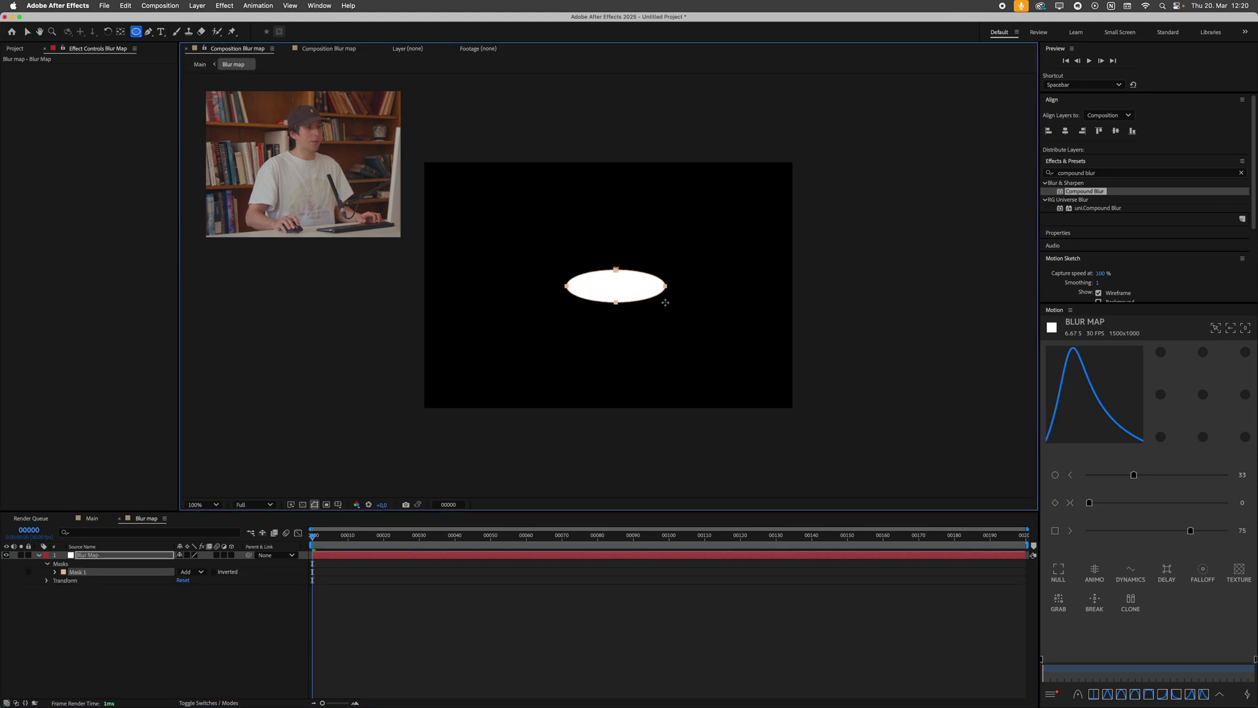
Switch back to Main at 100% zoom to check the Logo's blur.
{"action": "key", "text": "Tab"}
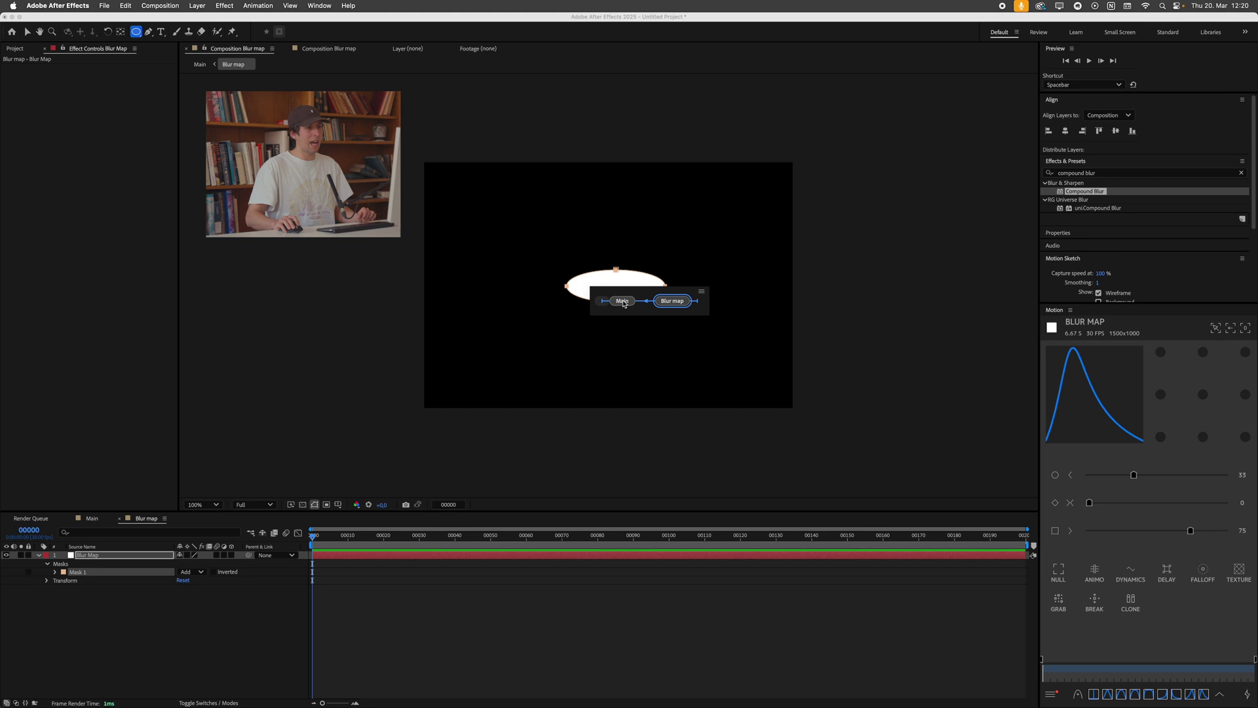
{"action": "left_click", "coordinate": [620, 301]}
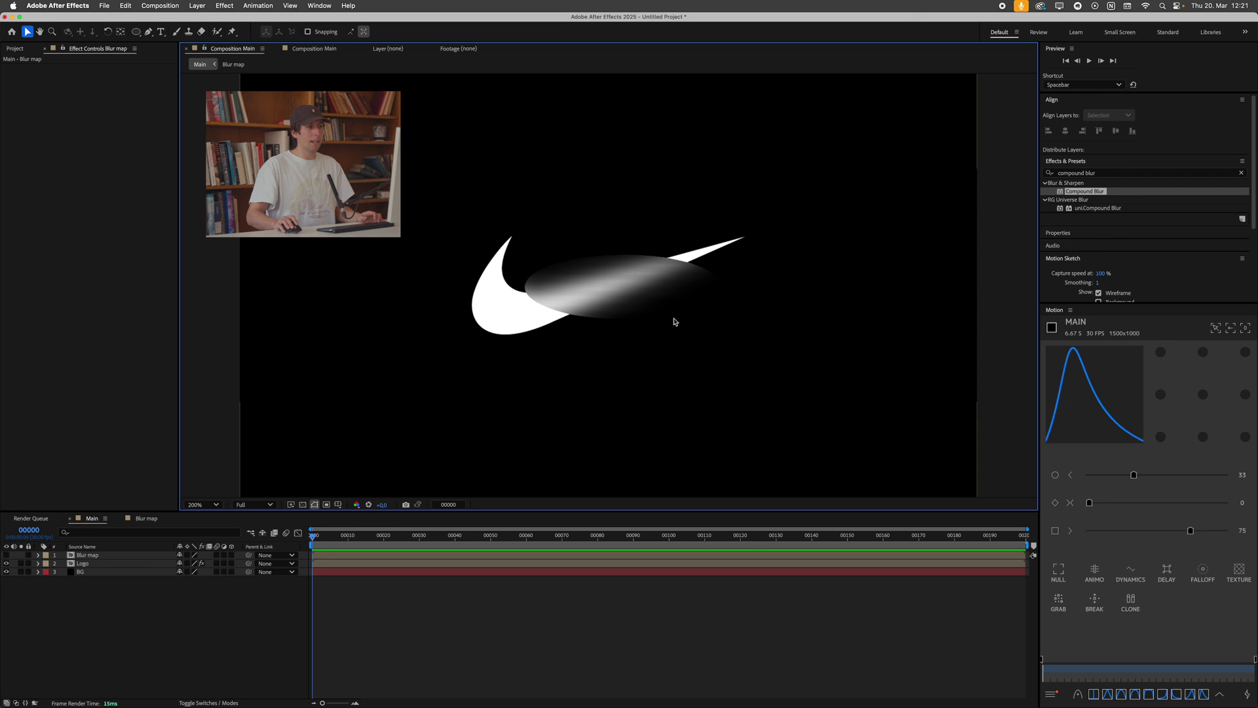
{"action": "key", "text": "comma"}
{"action": "left_click", "coordinate": [92, 563]}
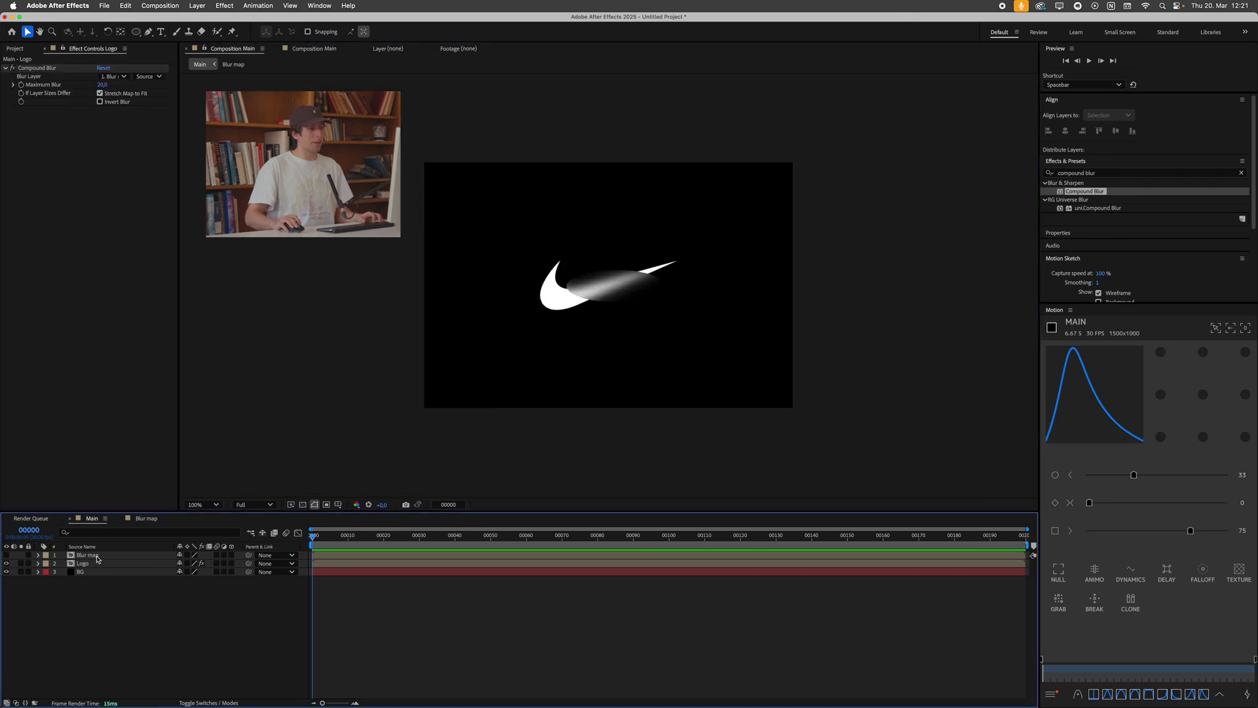
Reopen Blur map and set the ellipse's mask feather to 137 pixels.
{"action": "double_click", "coordinate": [92, 555]}
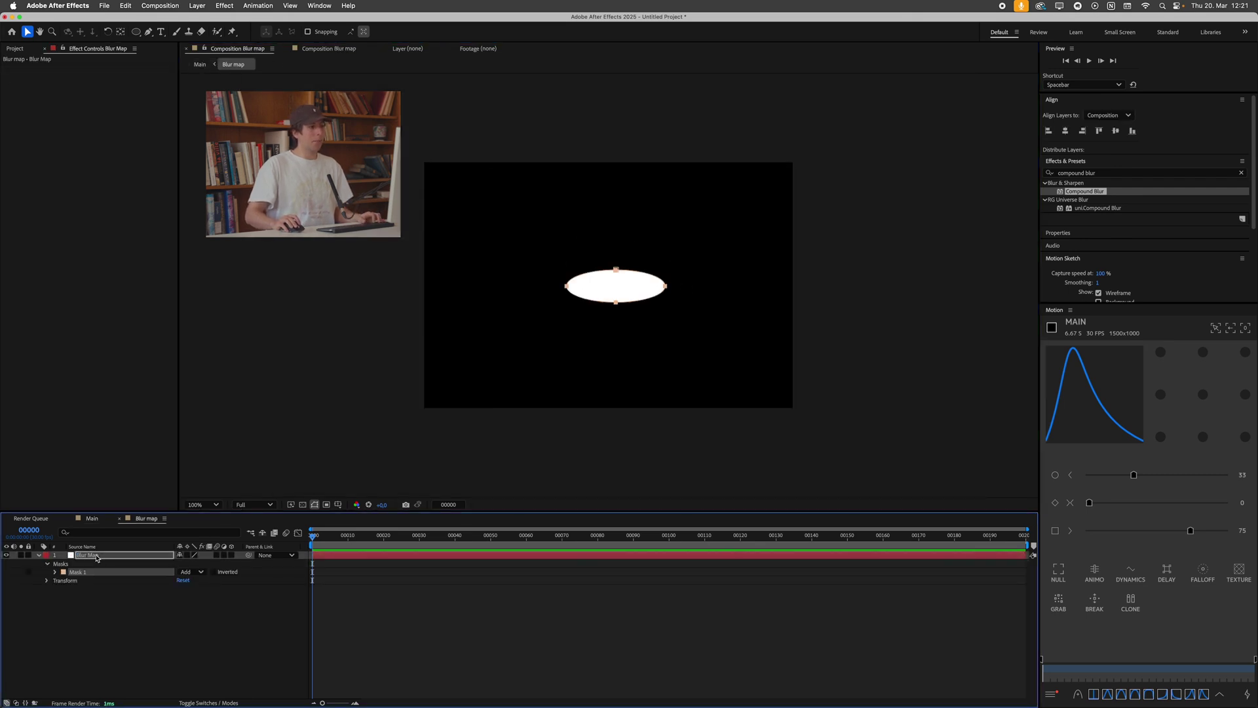
{"action": "left_click", "coordinate": [97, 557]}
{"action": "key", "text": "f"}
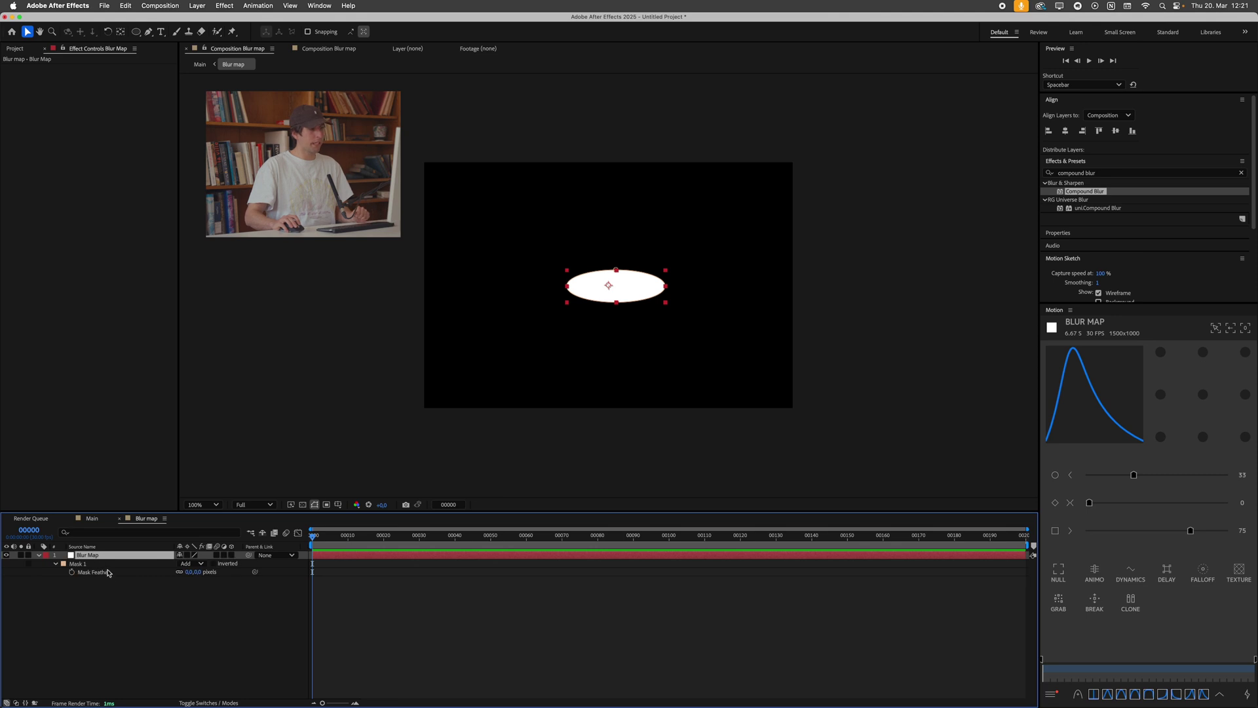
{"action": "left_click_drag", "start_coordinate": [200, 577], "coordinate": [269, 578]}
{"action": "left_click", "coordinate": [365, 583]}
Return to the Main composition and select the Logo layer.
{"action": "key", "text": "Tab"}
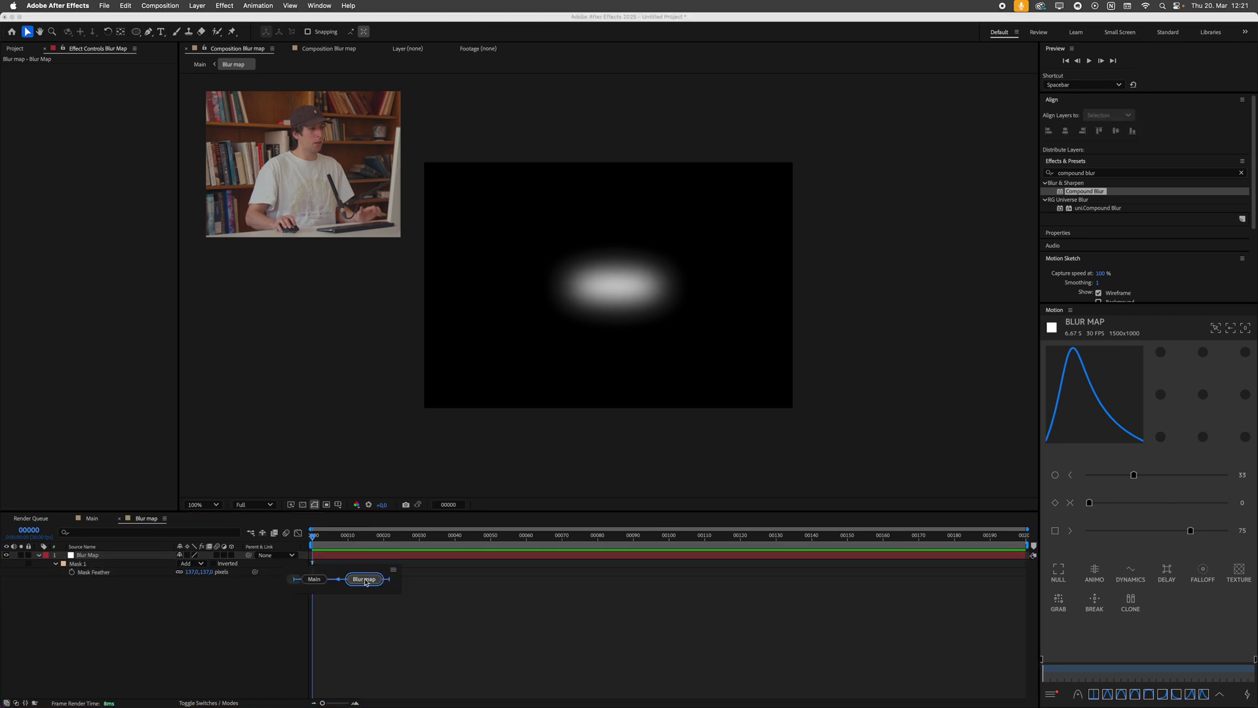
{"action": "left_click", "coordinate": [314, 578]}
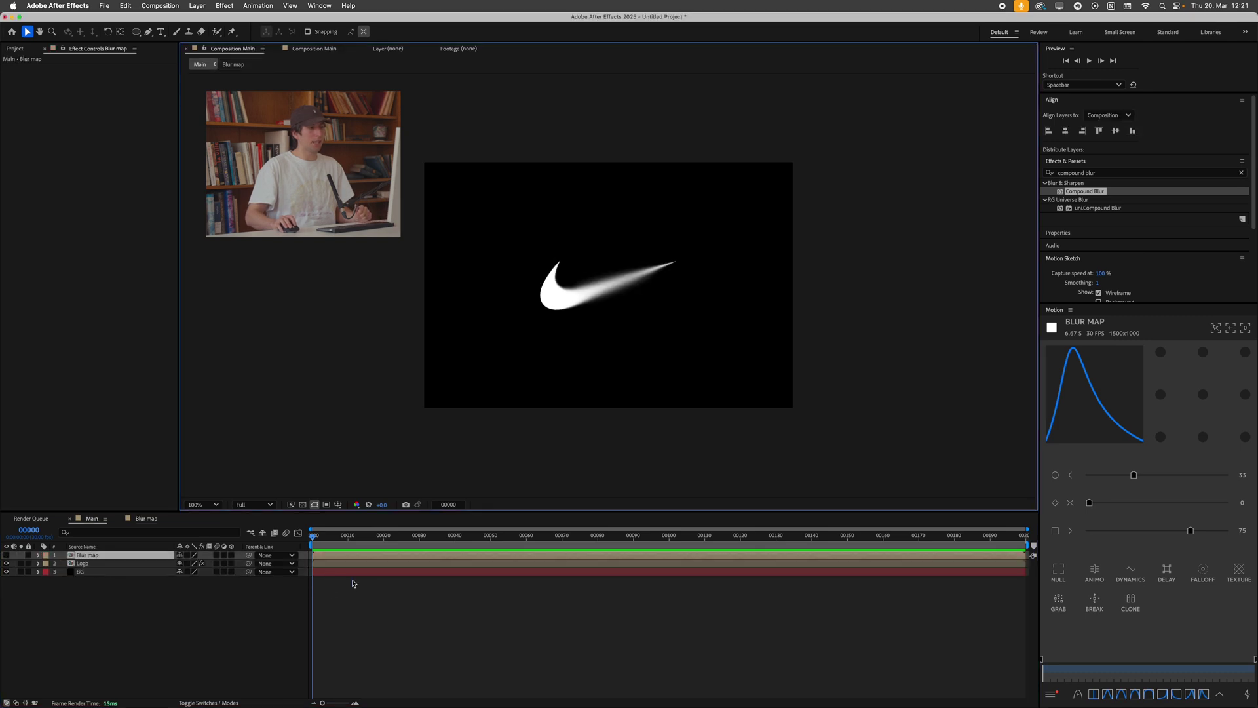
{"action": "left_click", "coordinate": [100, 562]}
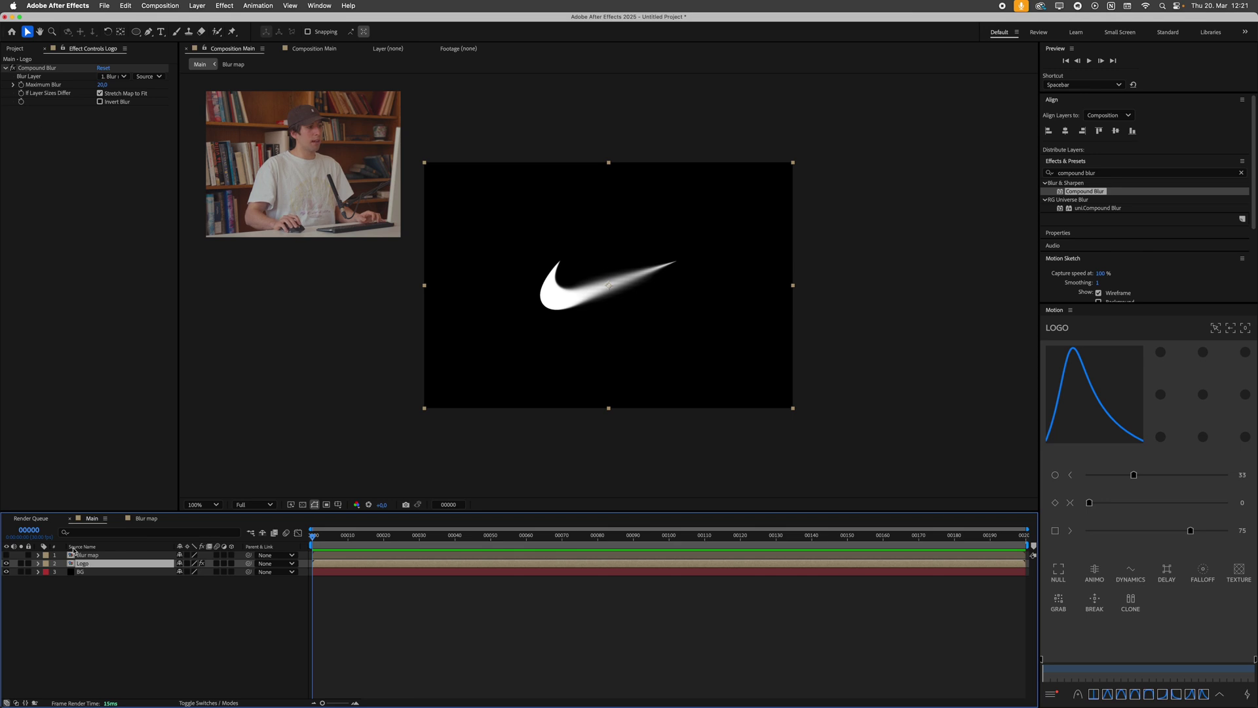
Raise Compound Blur's Maximum Blur to 73, drive it with wiggle(10,50), and preview.
{"action": "left_click", "coordinate": [49, 68]}
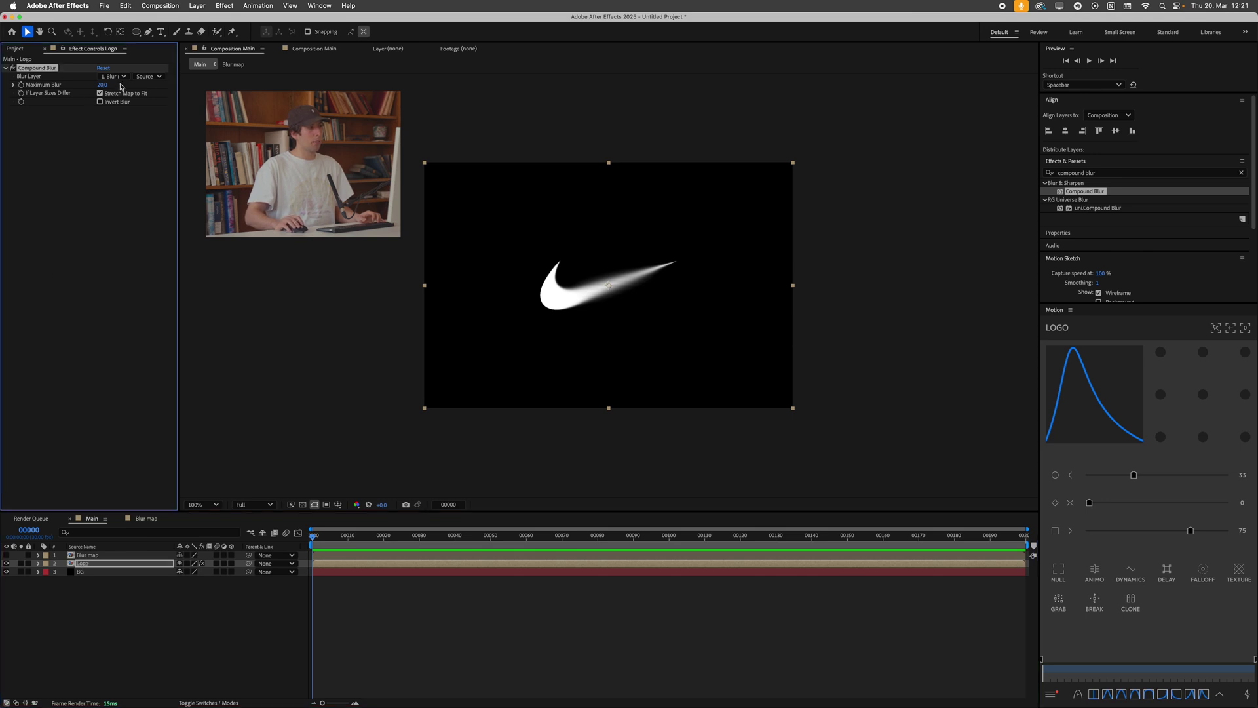
{"action": "left_click_drag", "start_coordinate": [102, 86], "coordinate": [148, 91]}
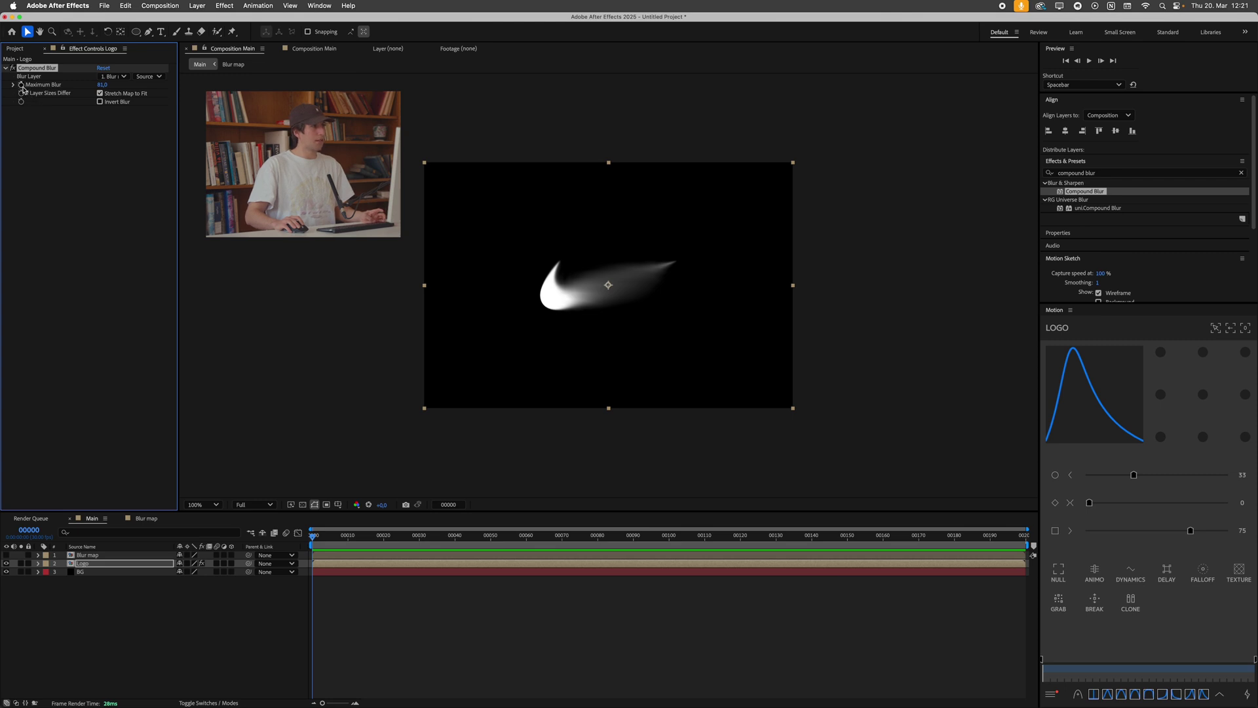
{"action": "left_click", "coordinate": [21, 85], "text": "alt"}
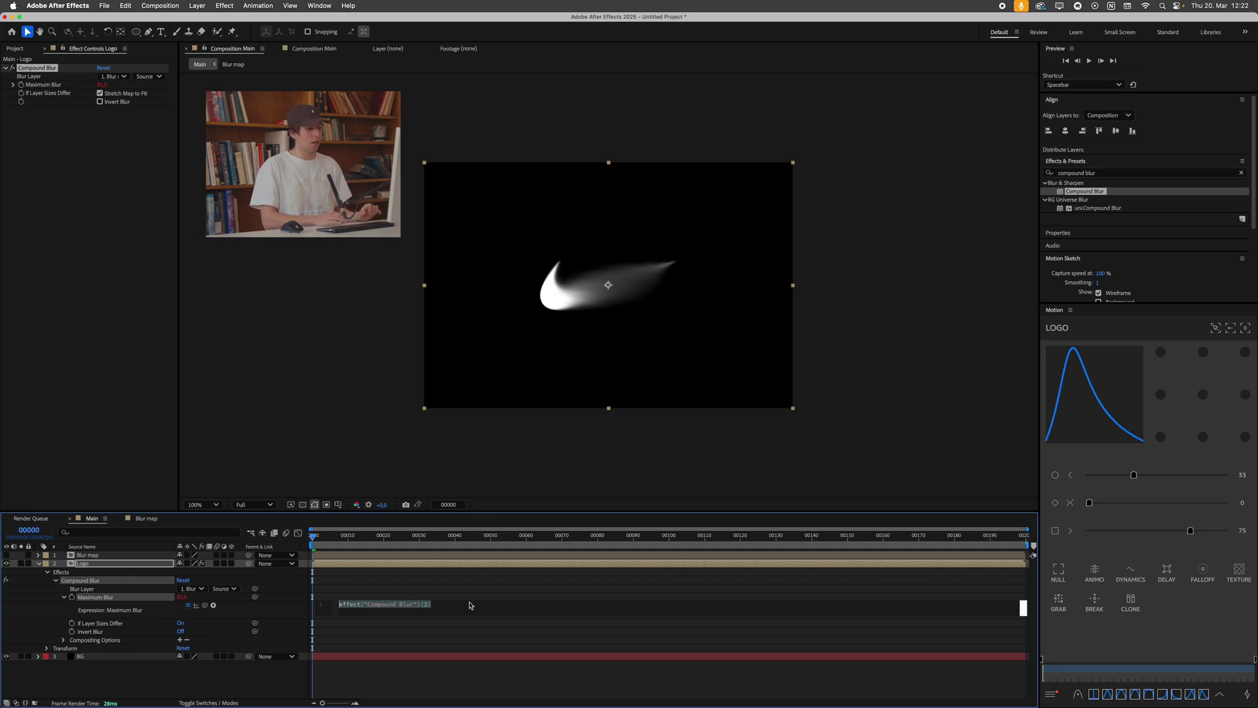
{"action": "type", "text": "wi"}
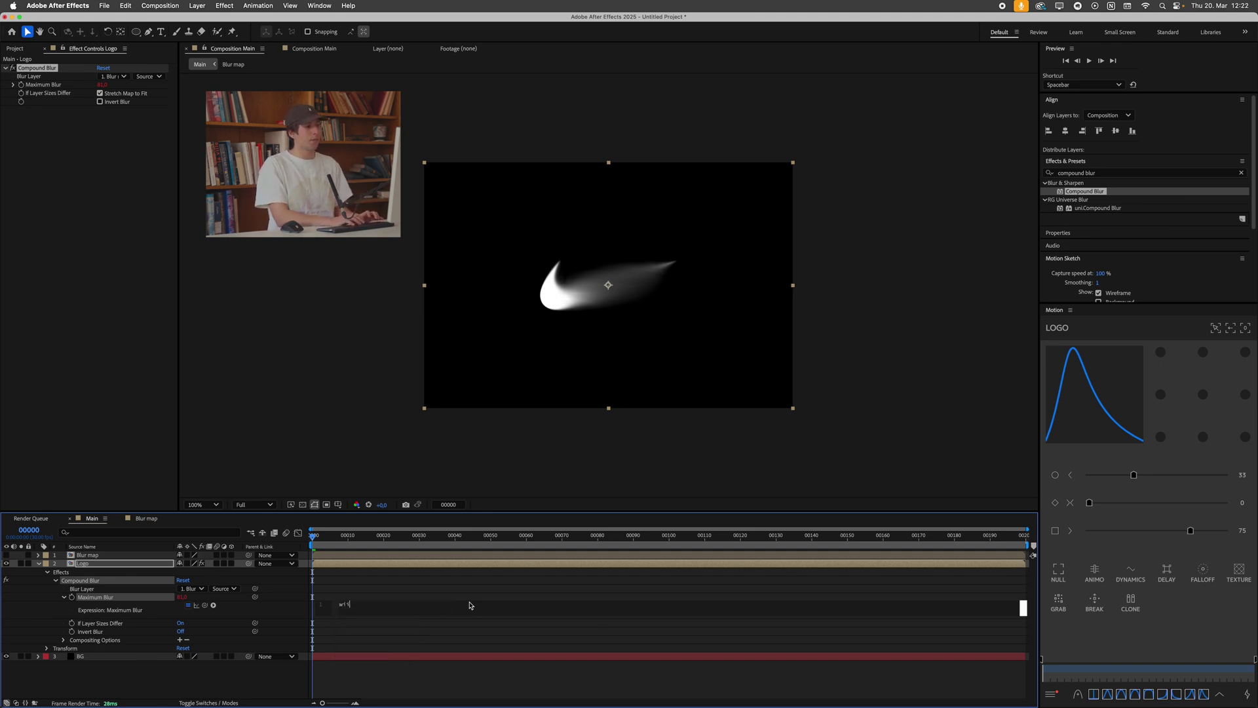
{"action": "type", "text": "ggle("}
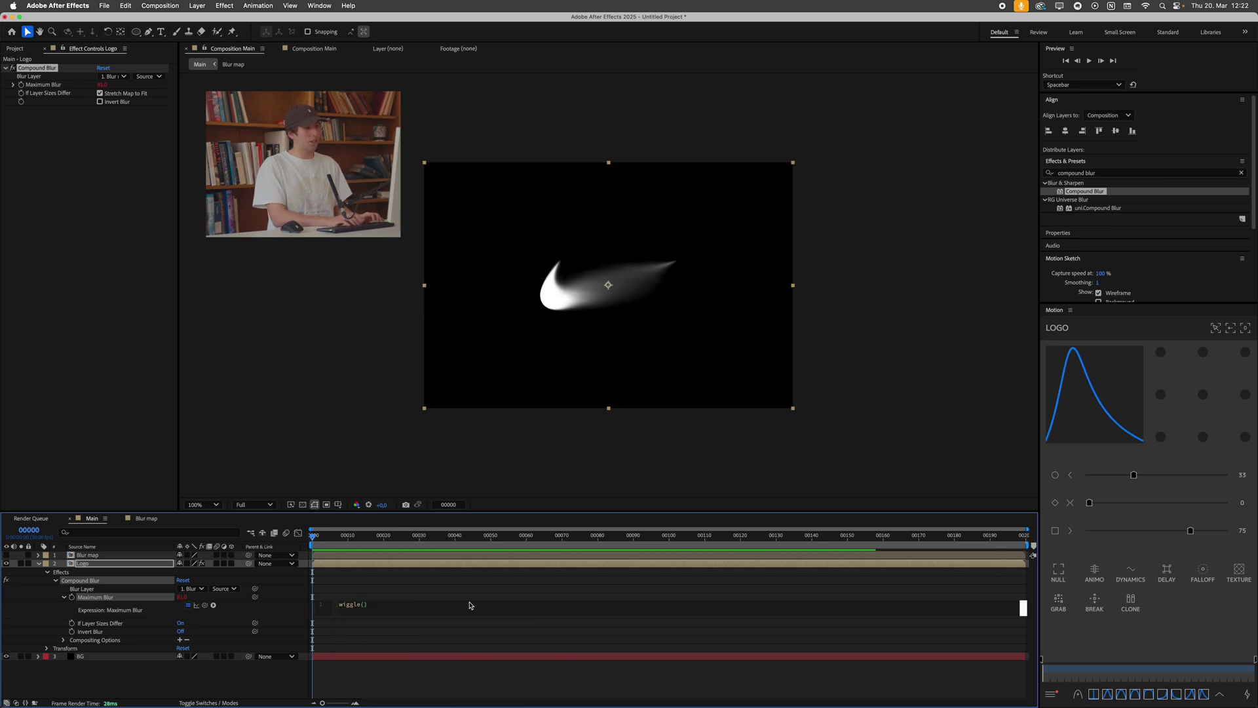
{"action": "type", "text": "10,5"}
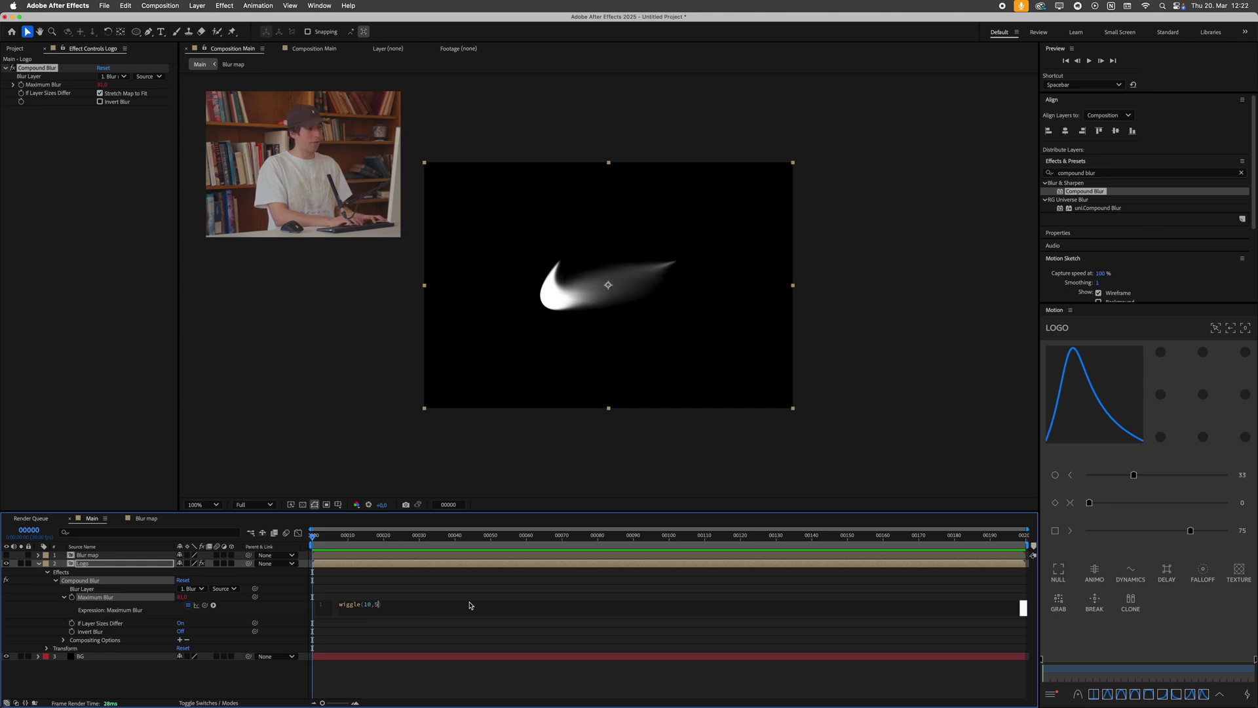
{"action": "type", "text": "0"}
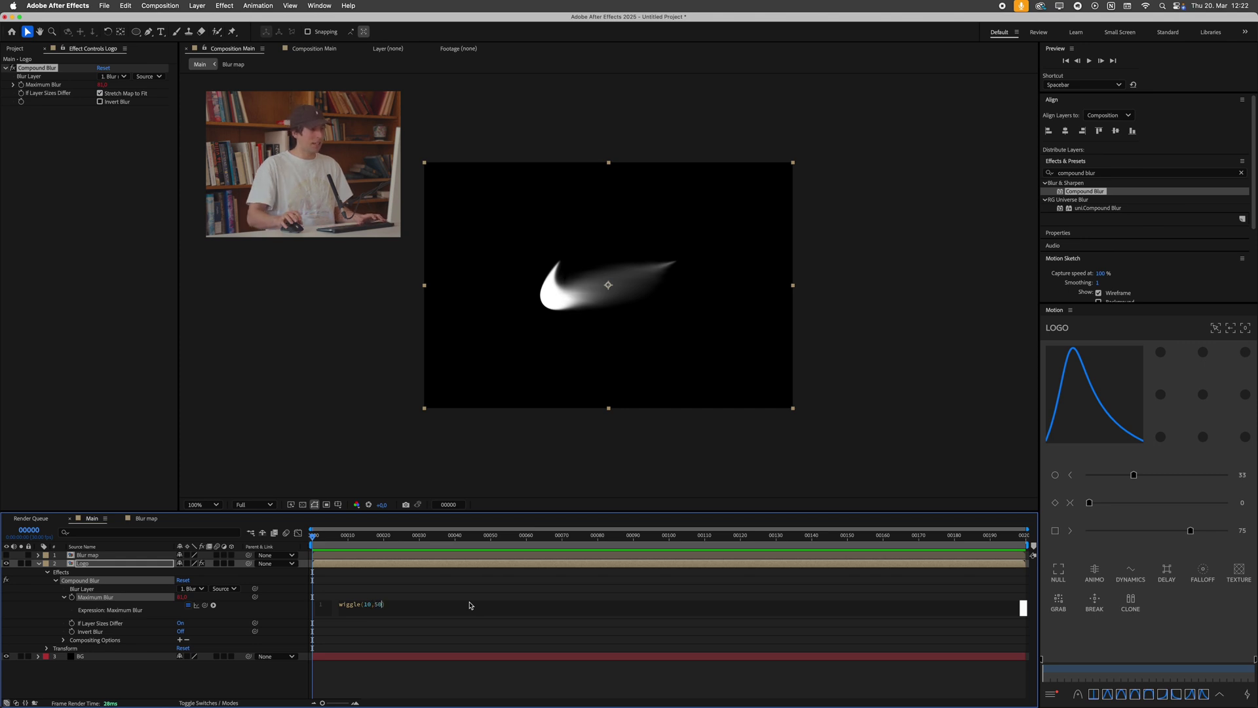
{"action": "left_click", "coordinate": [370, 567]}
{"action": "key", "text": "space"}
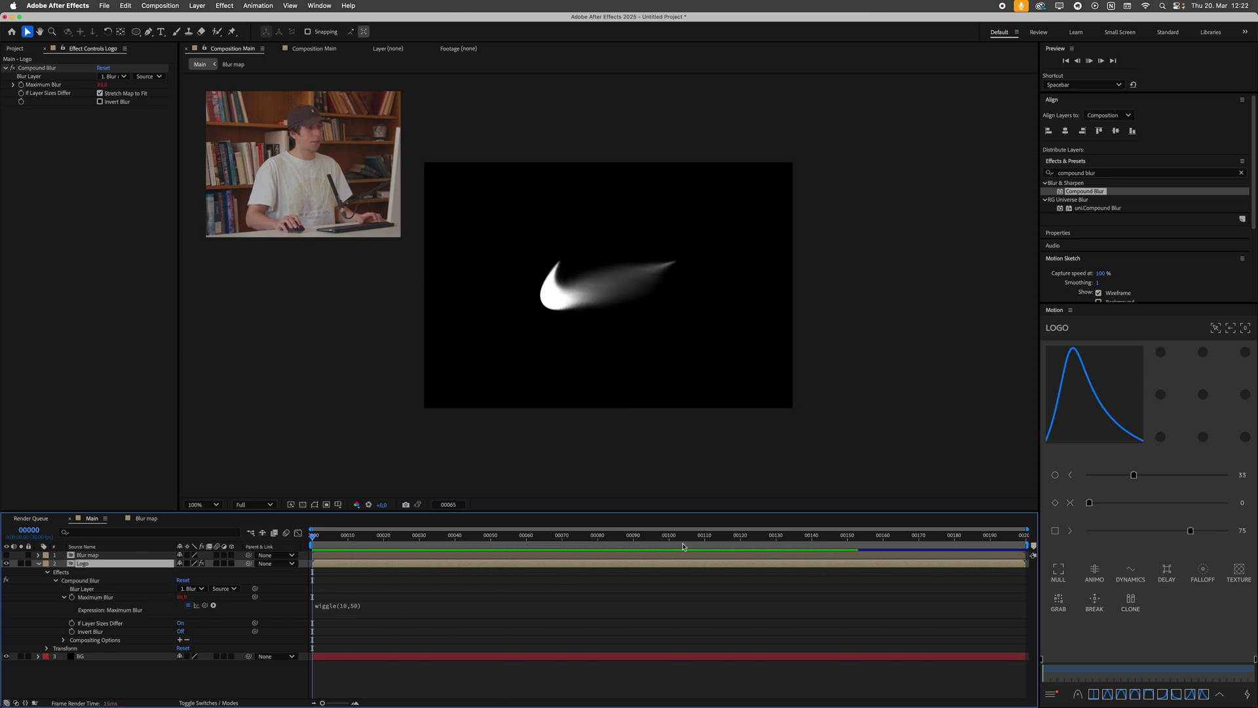
{"action": "key", "text": "space"}
Change the expression to wiggle(10,30), preview it, and collapse the Logo layer.
{"action": "left_click", "coordinate": [354, 607]}
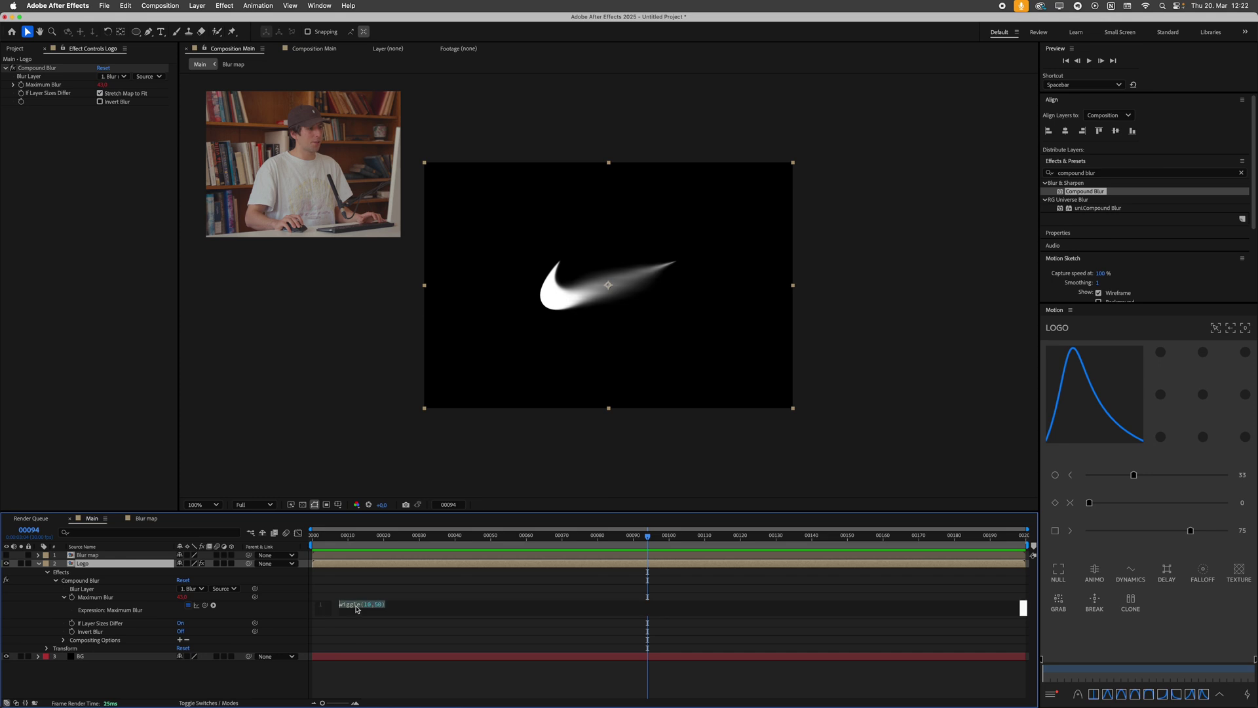
{"action": "double_click", "coordinate": [376, 608]}
{"action": "type", "text": "30"}
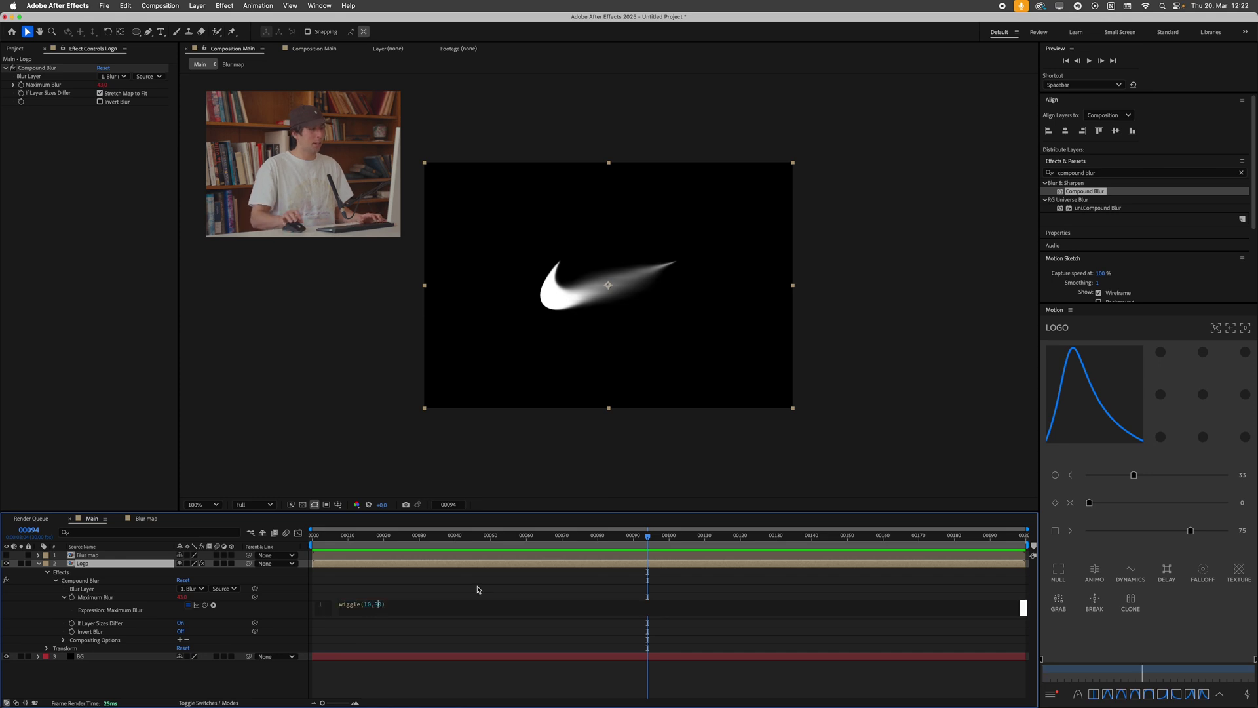
{"action": "left_click", "coordinate": [272, 578]}
{"action": "key", "text": "space"}
{"action": "key", "text": "space"}
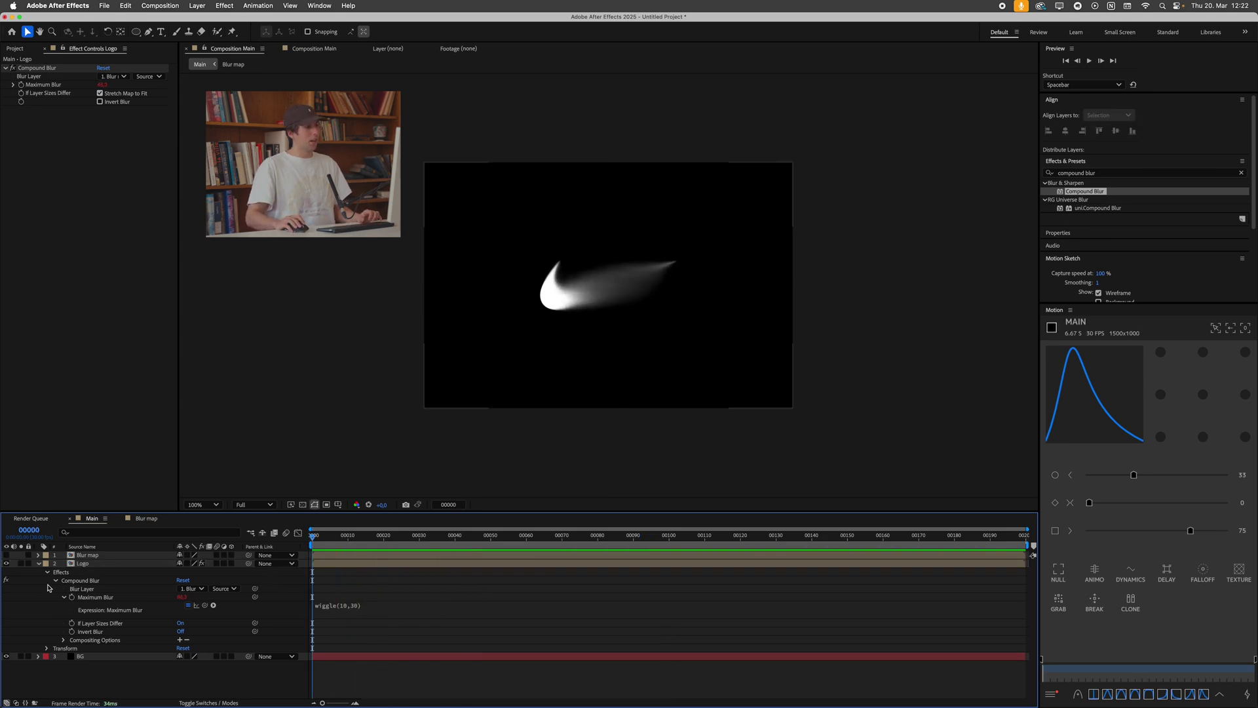
{"action": "left_click", "coordinate": [39, 564]}
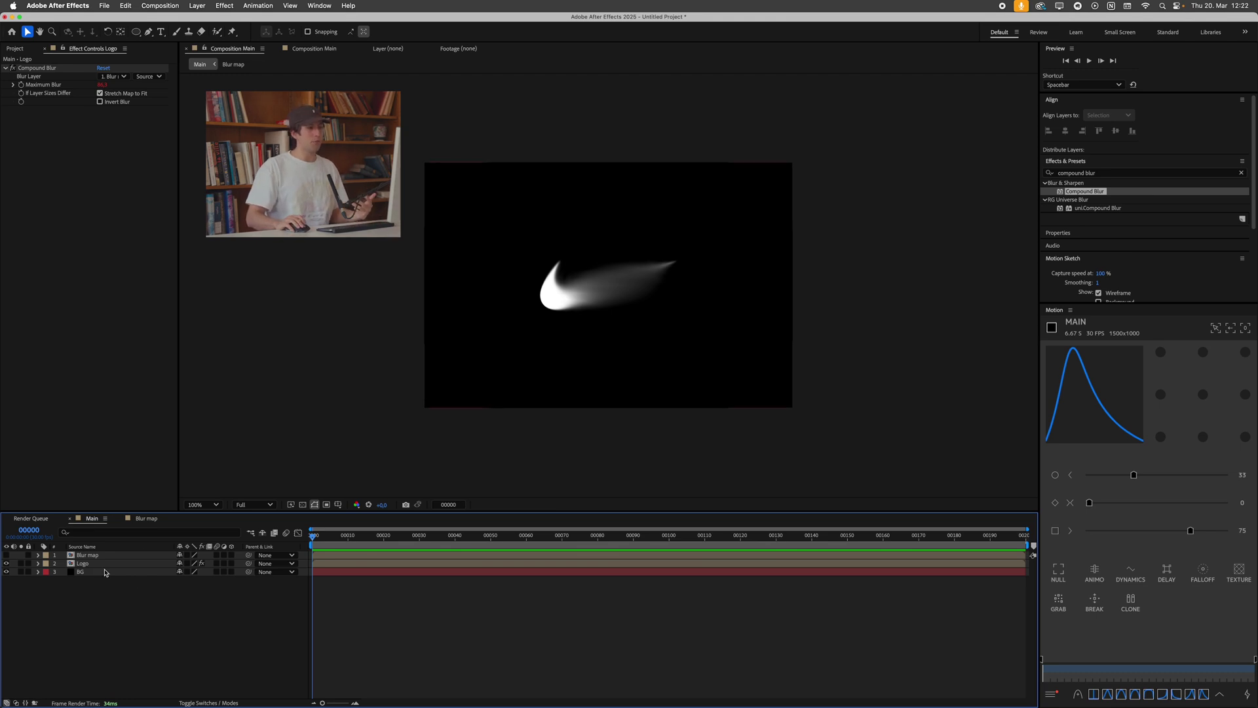
Open the Blur map composition and nudge the white ellipse slightly up and left.
{"action": "double_click", "coordinate": [87, 555]}
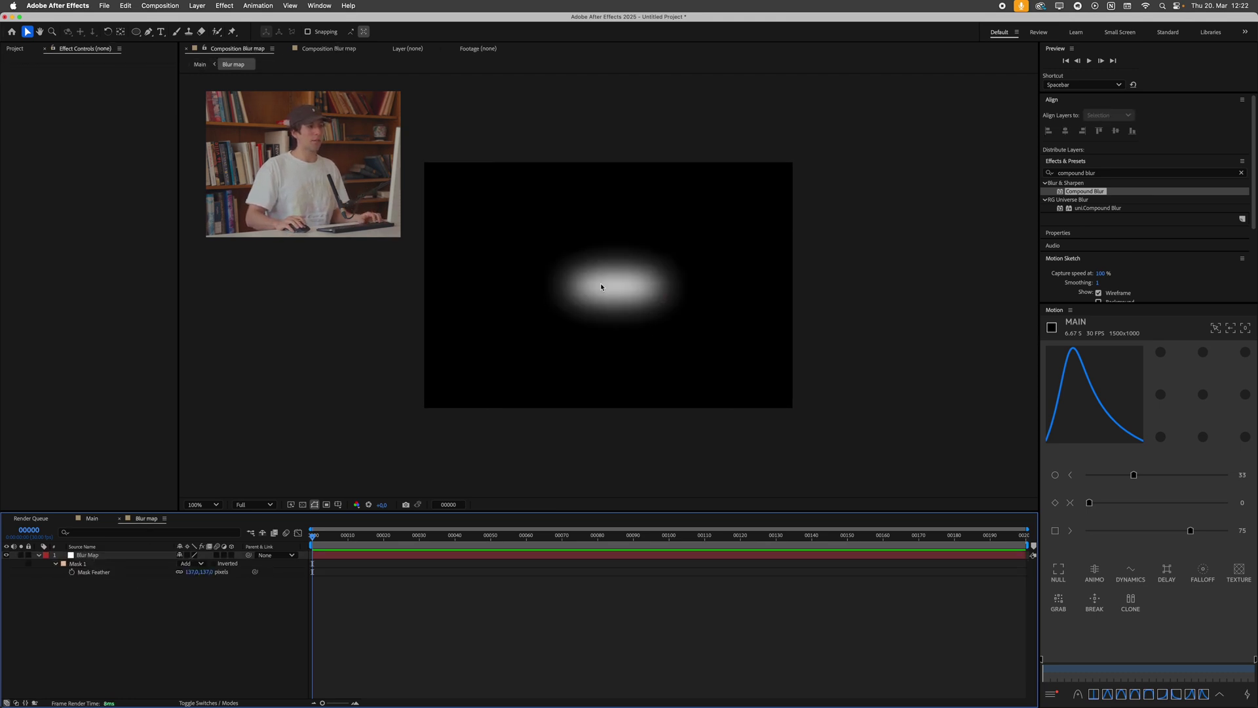
{"action": "left_click", "coordinate": [542, 265]}
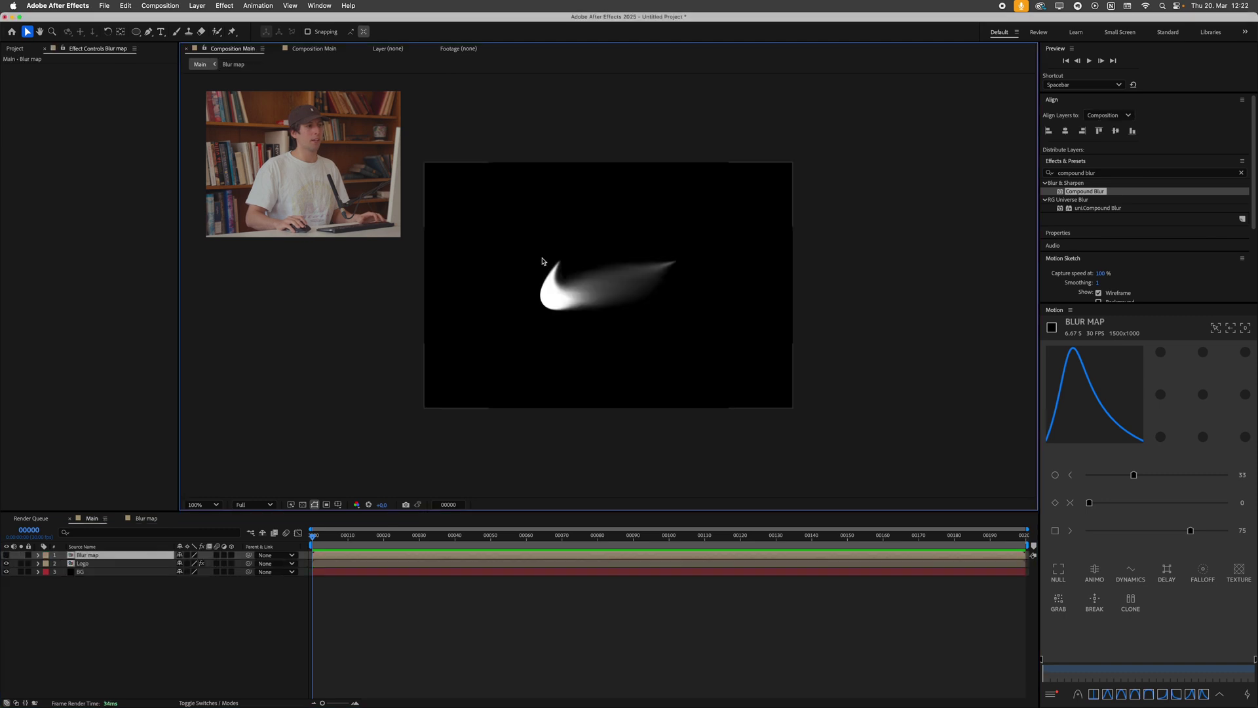
{"action": "left_click_drag", "start_coordinate": [634, 299], "coordinate": [625, 283]}
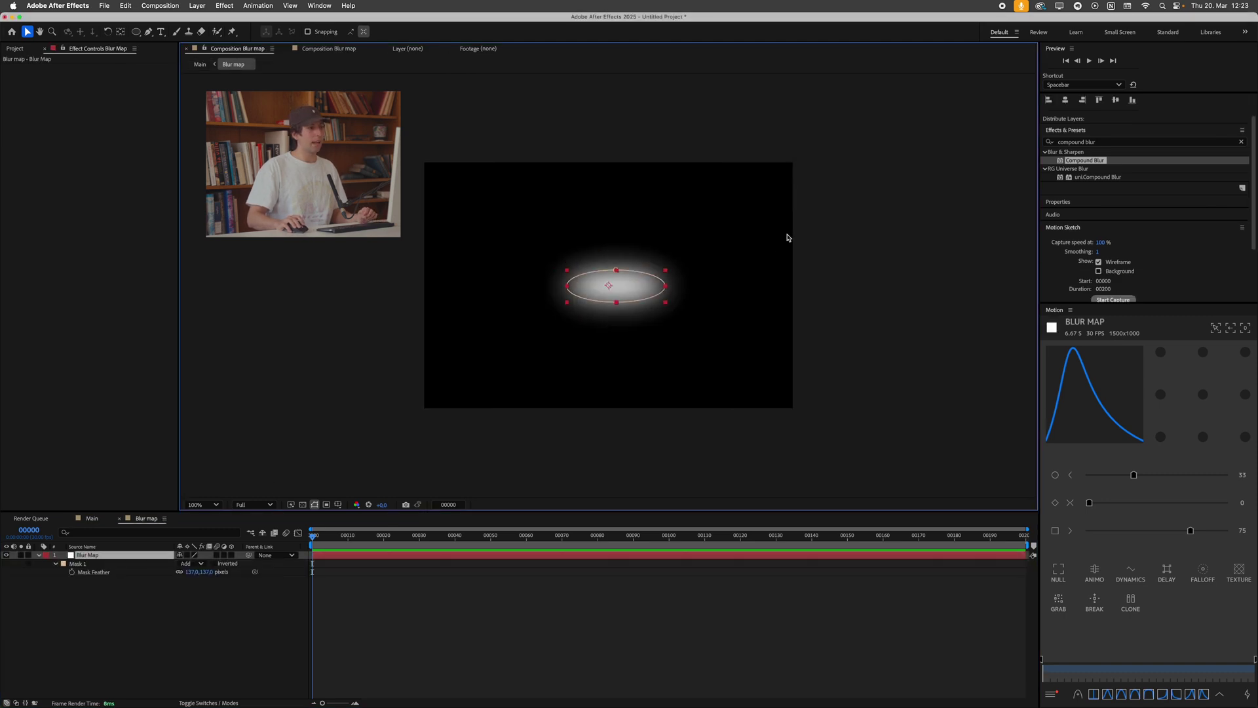
{"action": "scroll", "coordinate": [1162, 249], "scroll_direction": "down", "scroll_amount": 1}
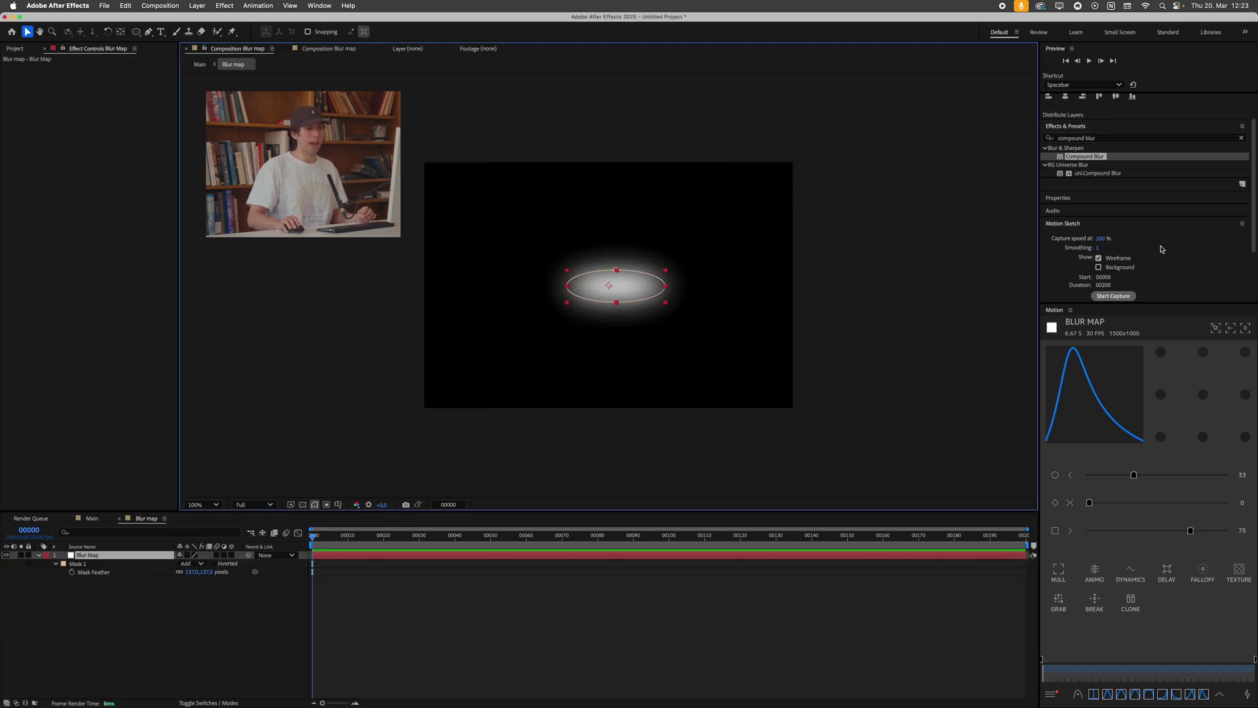
{"action": "scroll", "coordinate": [1170, 256], "scroll_direction": "down", "scroll_amount": 3}
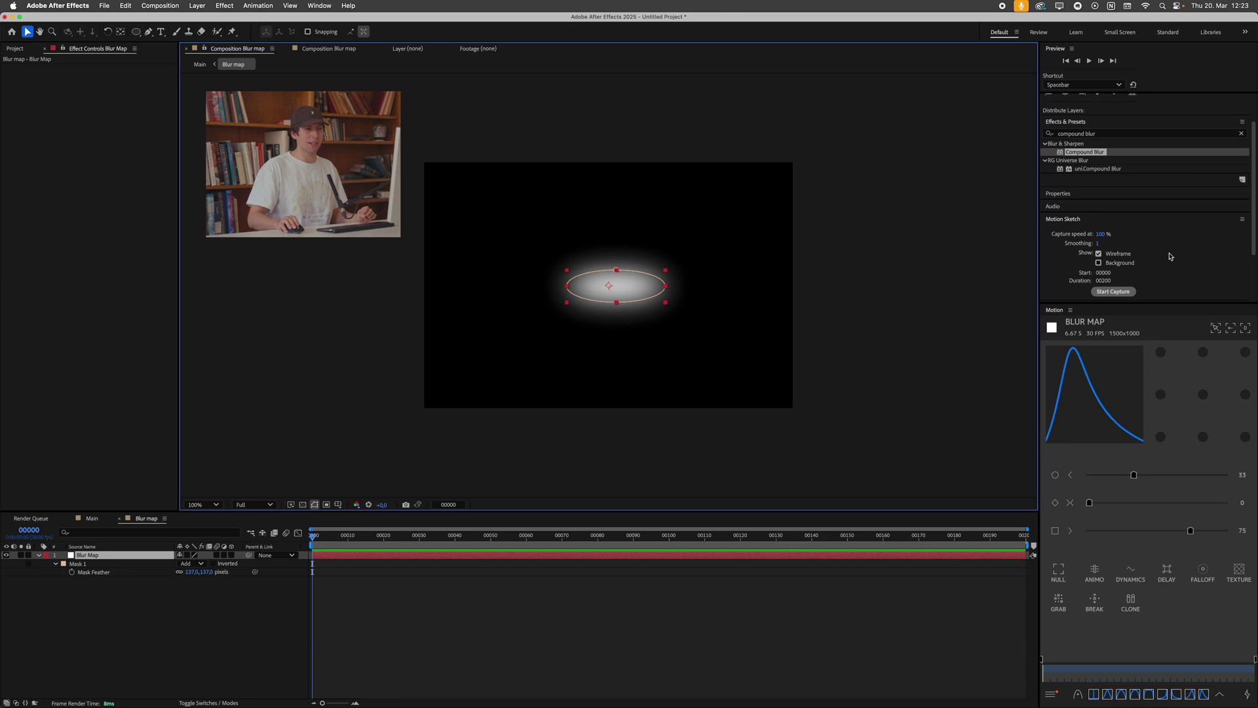
Record a Motion Sketch of the ellipse moving across the frame.
{"action": "left_click", "coordinate": [320, 5]}
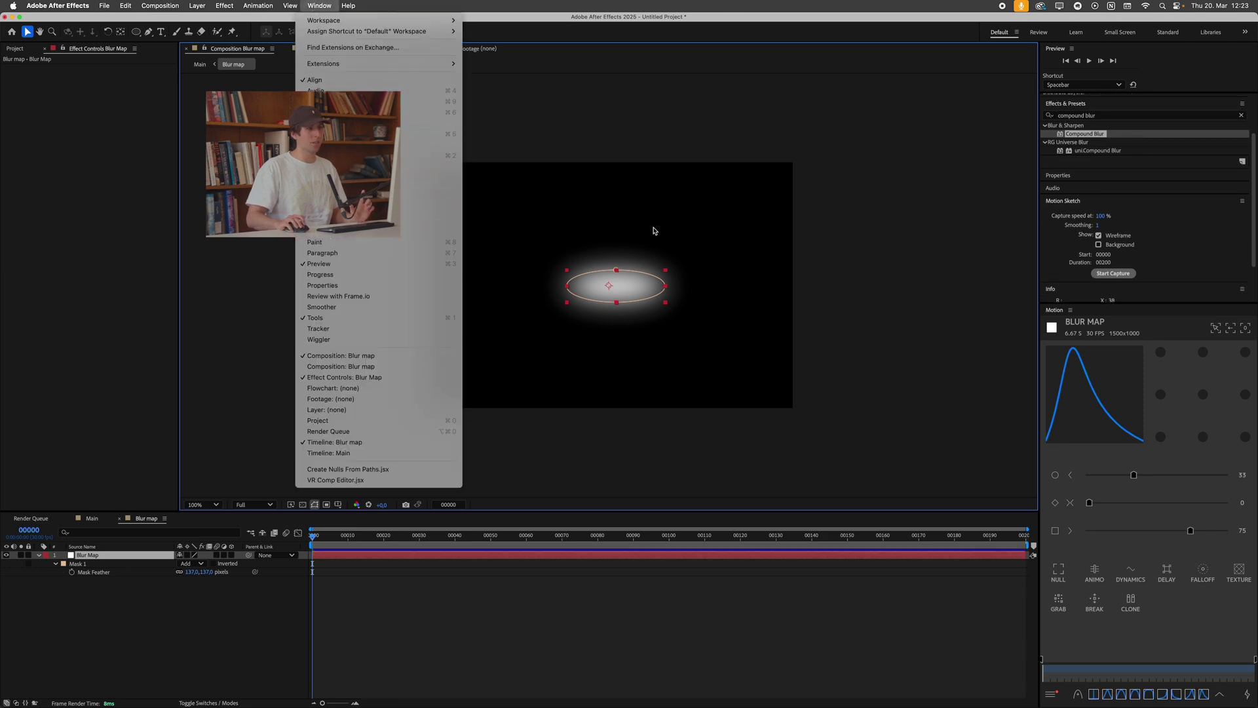
{"action": "left_click", "coordinate": [1160, 264]}
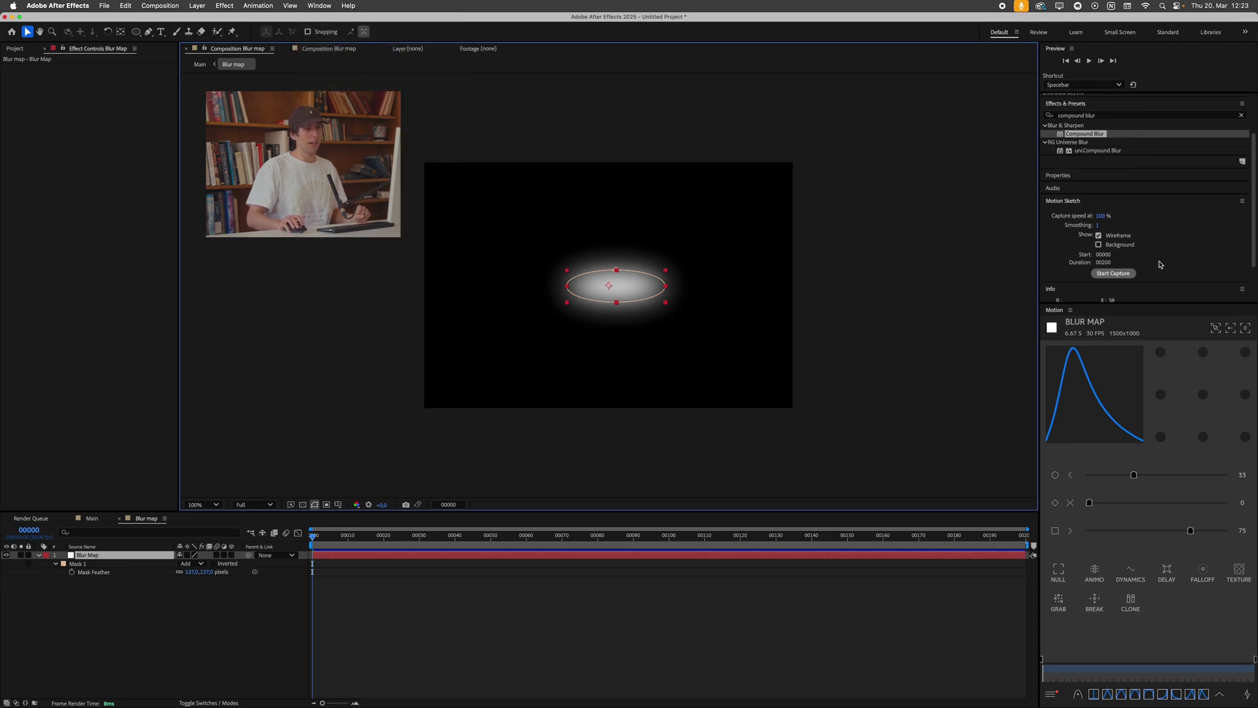
{"action": "left_click", "coordinate": [1118, 274]}
{"action": "mouse_move", "coordinate": [629, 285]}
{"action": "left_mouse_down"}
{"action": "mouse_move", "coordinate": [555, 282]}
{"action": "mouse_move", "coordinate": [614, 298]}
{"action": "mouse_move", "coordinate": [625, 268]}
{"action": "mouse_move", "coordinate": [618, 292]}
{"action": "mouse_move", "coordinate": [668, 282]}
{"action": "mouse_move", "coordinate": [613, 287]}
{"action": "mouse_move", "coordinate": [619, 256]}
{"action": "mouse_move", "coordinate": [571, 285]}
{"action": "mouse_move", "coordinate": [502, 278]}
{"action": "mouse_move", "coordinate": [600, 304]}
{"action": "mouse_move", "coordinate": [626, 271]}
{"action": "mouse_move", "coordinate": [653, 300]}
{"action": "mouse_move", "coordinate": [671, 279]}
{"action": "mouse_move", "coordinate": [618, 299]}
{"action": "mouse_move", "coordinate": [571, 276]}
{"action": "mouse_move", "coordinate": [648, 292]}
{"action": "left_mouse_up"}
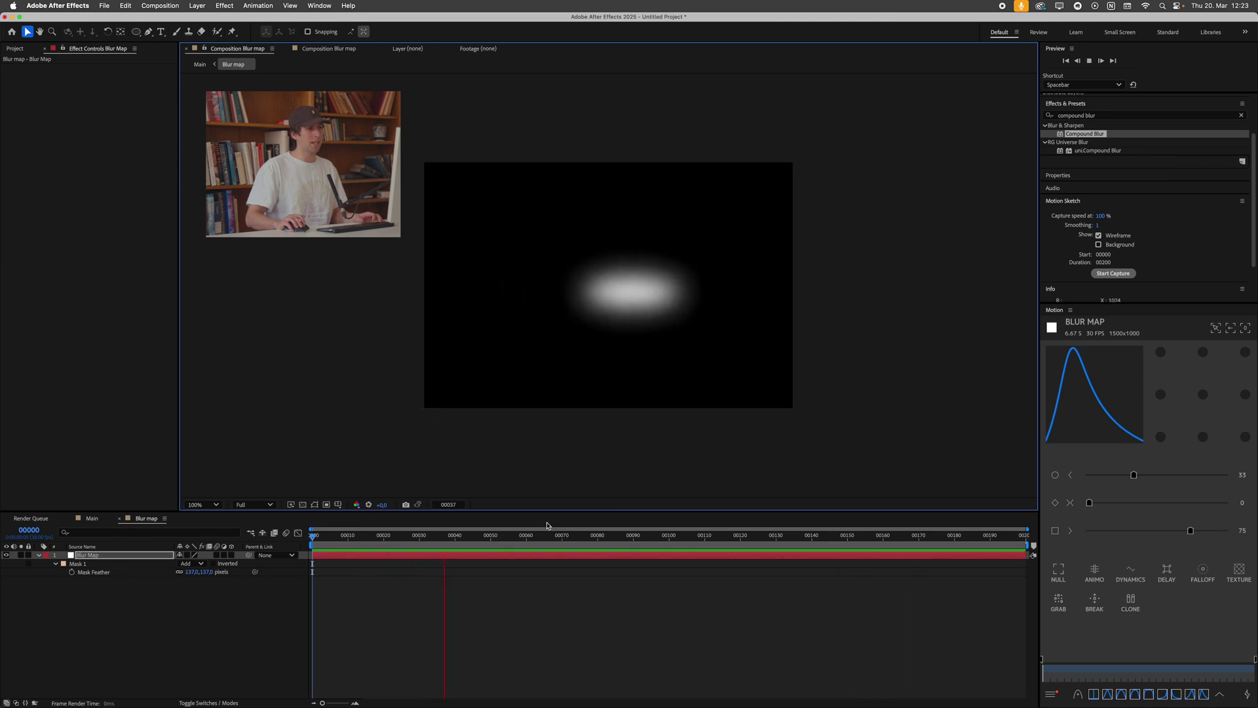
Start keyframing the Blur Map ellipse's position and place it at 362,622 at frame 20.
{"action": "left_click", "coordinate": [382, 556]}
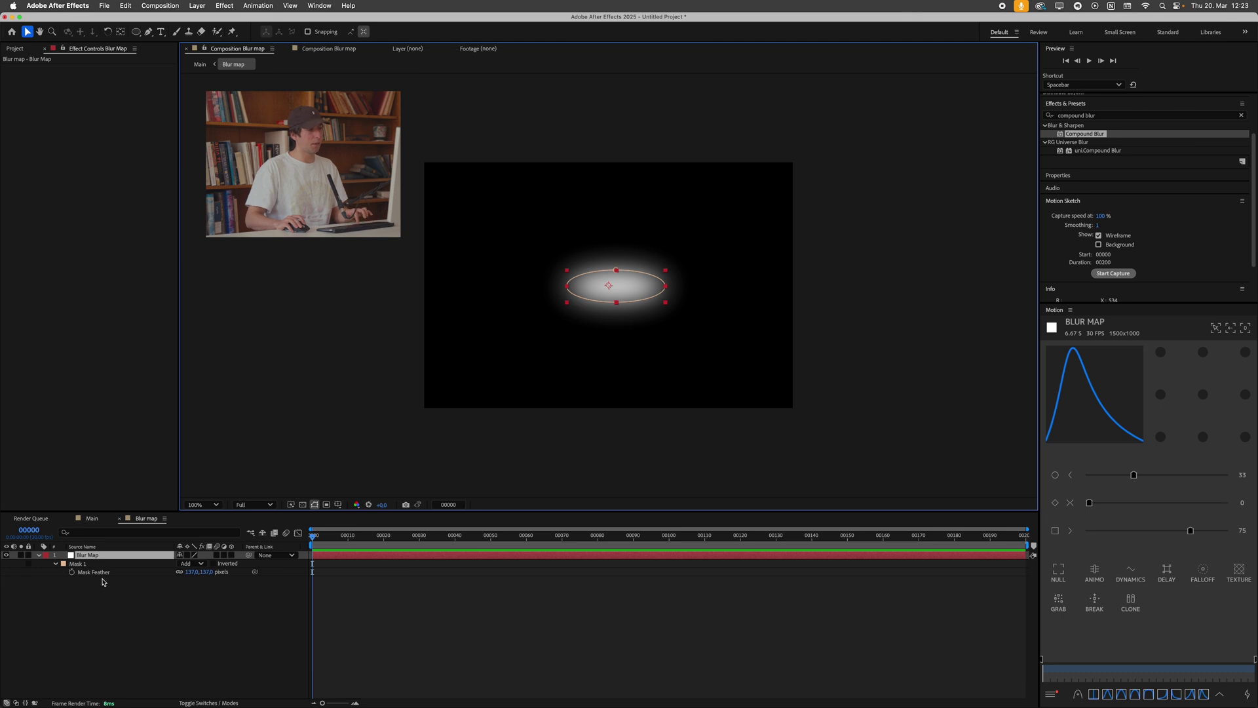
{"action": "key", "text": "p"}
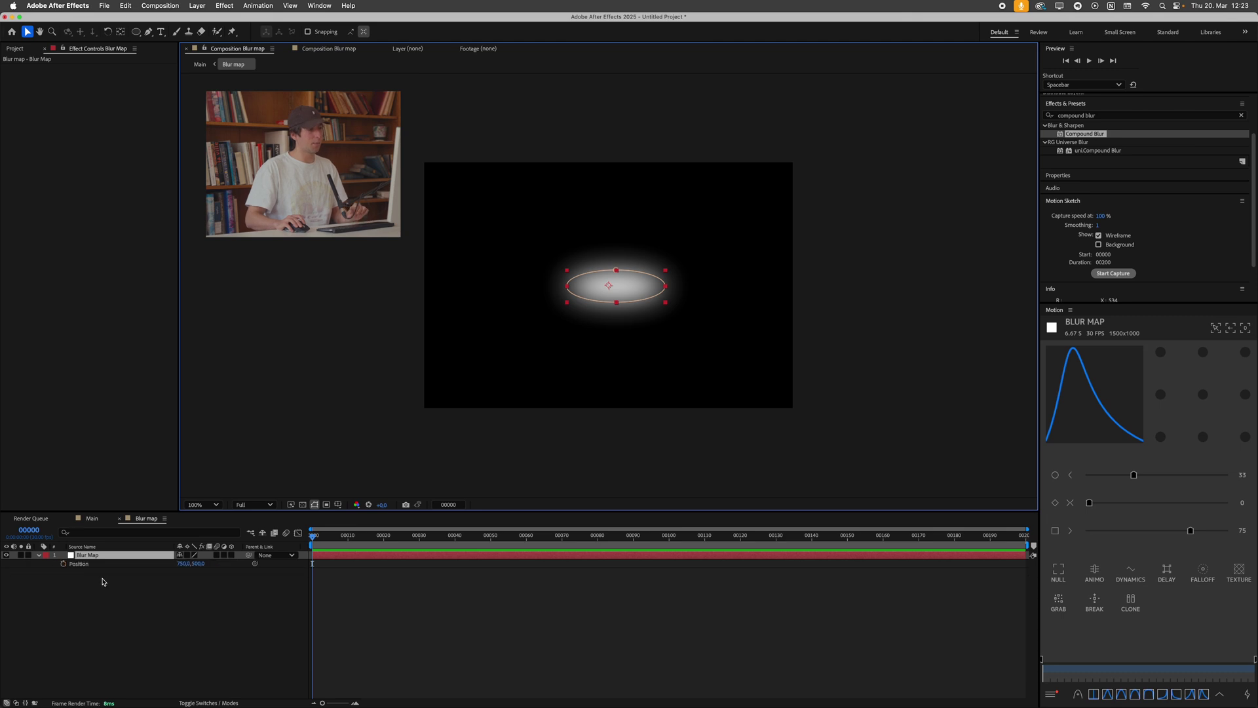
{"action": "left_click", "coordinate": [63, 564]}
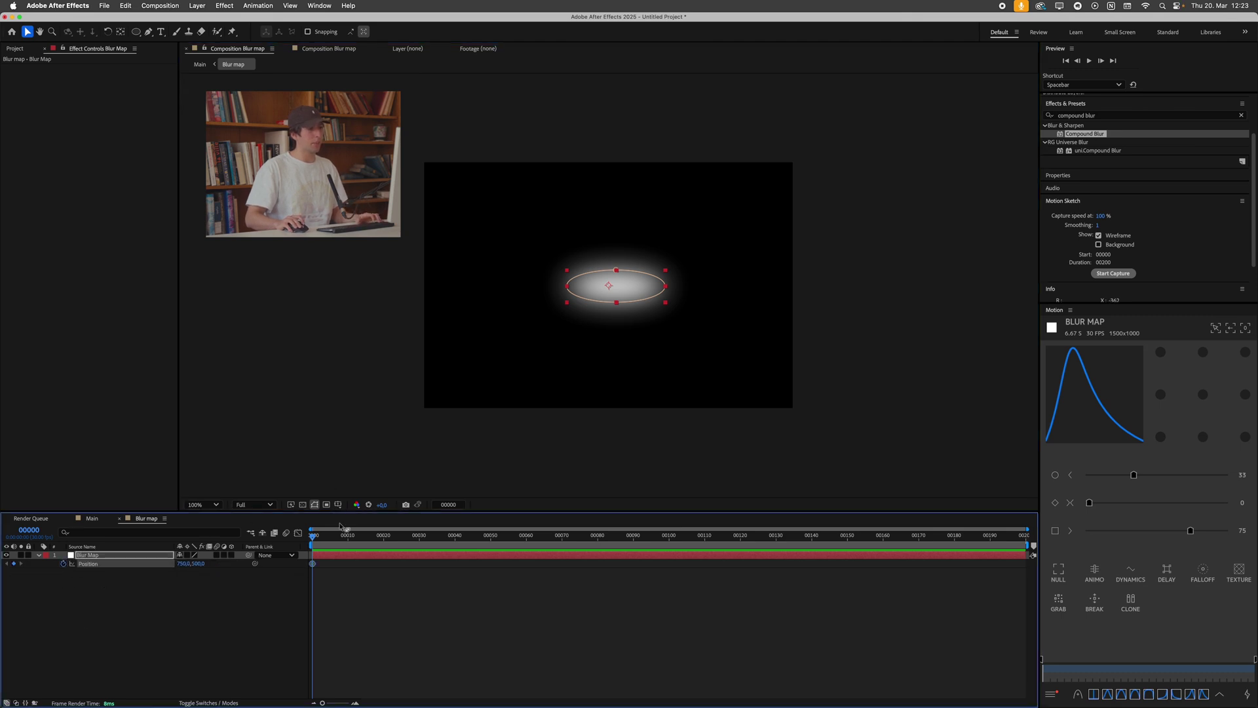
{"action": "left_click_drag", "start_coordinate": [340, 541], "coordinate": [384, 543]}
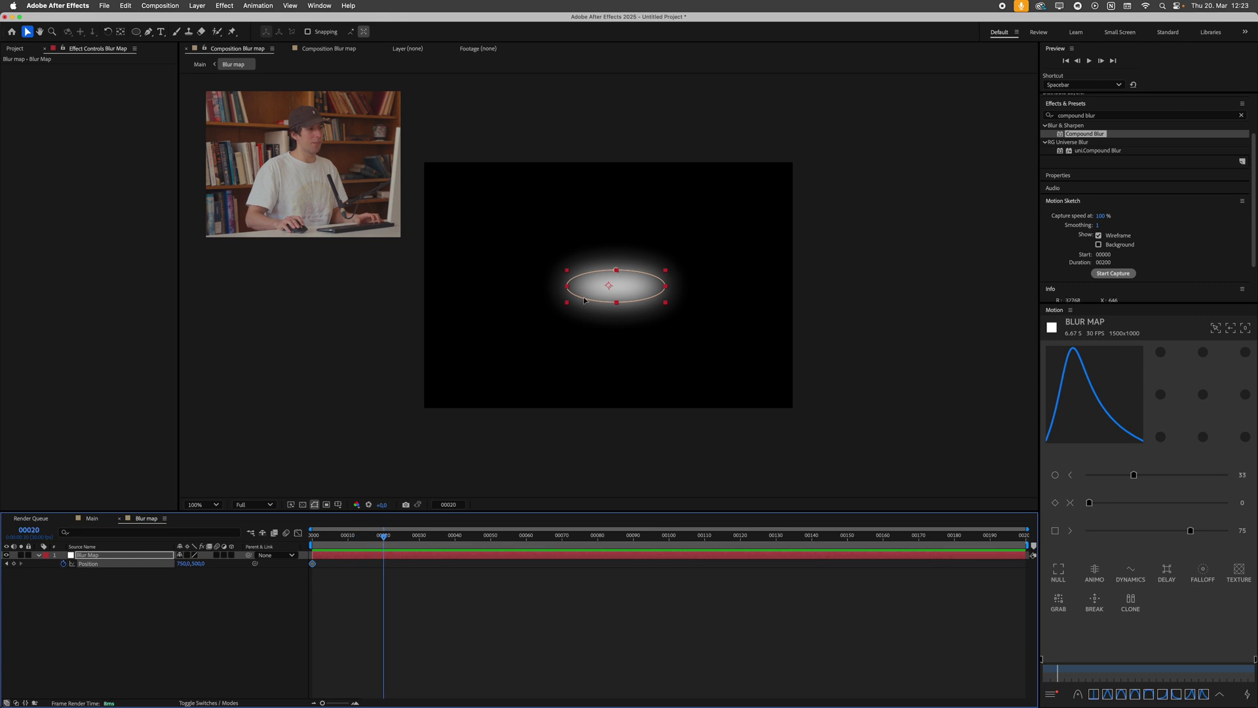
{"action": "left_click_drag", "start_coordinate": [585, 300], "coordinate": [489, 330]}
{"action": "mouse_move", "coordinate": [438, 542]}
{"action": "left_mouse_down"}
{"action": "mouse_move", "coordinate": [467, 545]}
{"action": "mouse_move", "coordinate": [457, 551]}
{"action": "left_mouse_up"}
Add ellipse position keys at frame 40 (890,402), 62 (978,576) and 78, then select all seven.
{"action": "left_click_drag", "start_coordinate": [525, 303], "coordinate": [654, 250]}
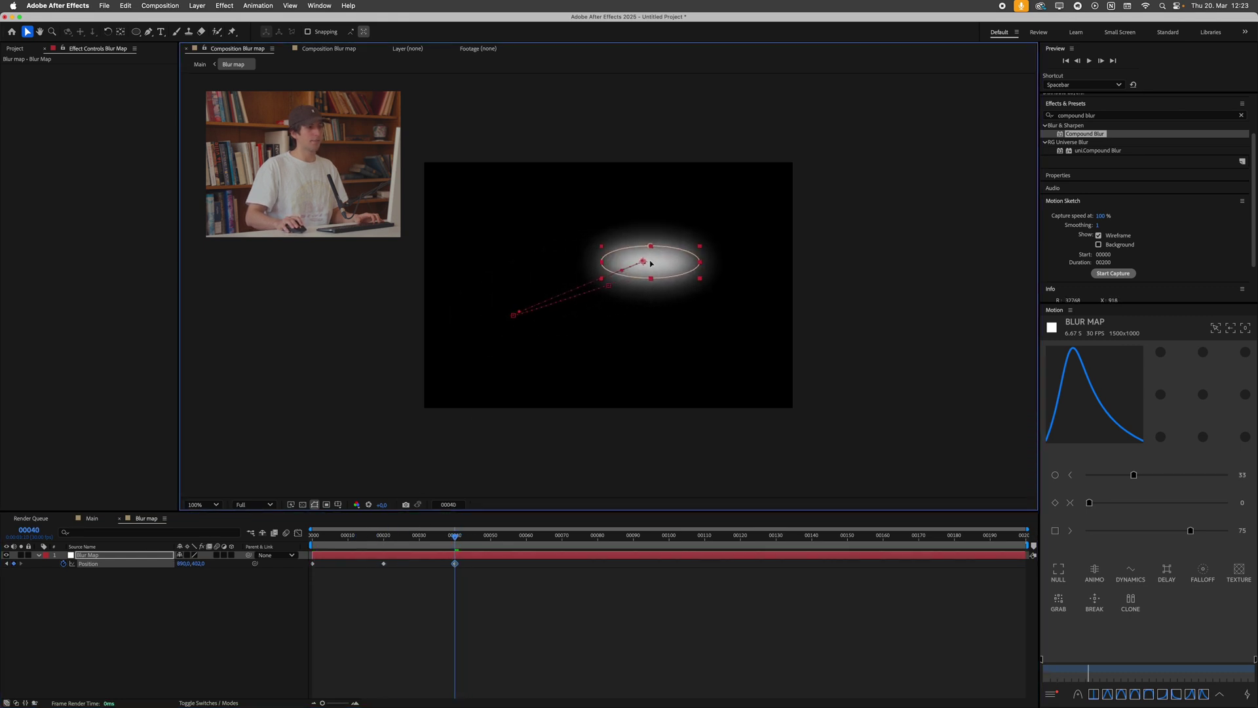
{"action": "left_click_drag", "start_coordinate": [479, 536], "coordinate": [534, 536]}
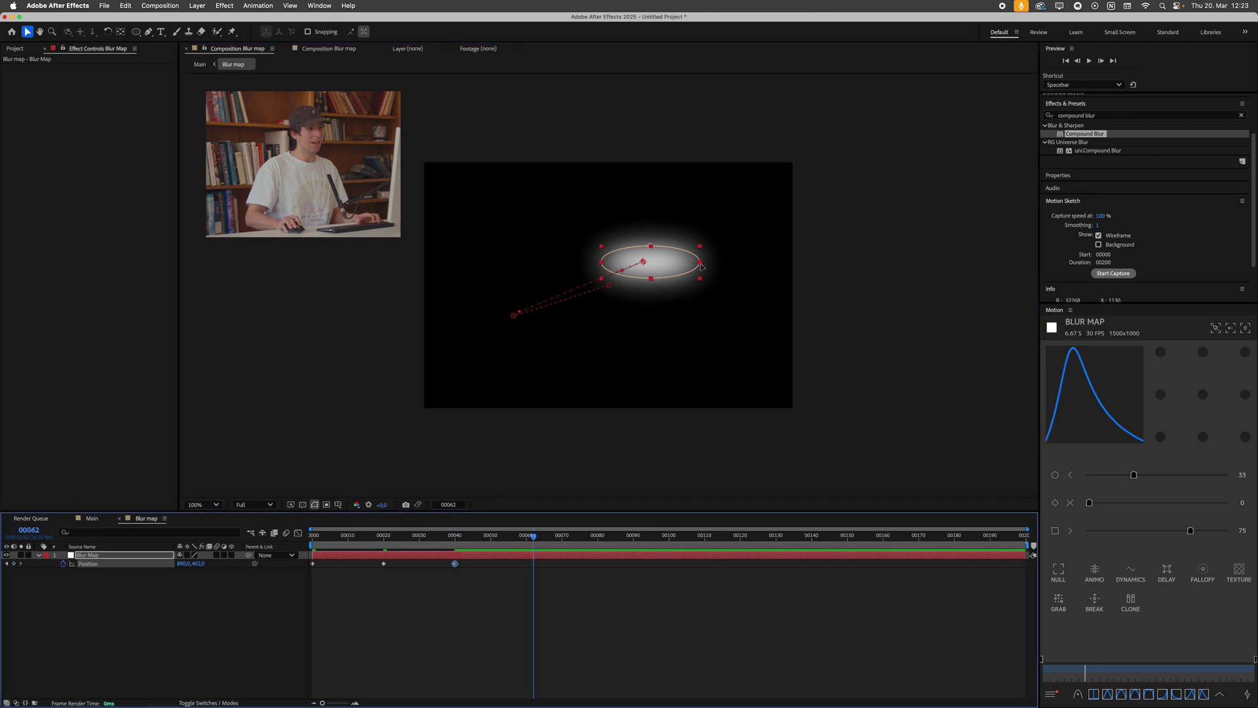
{"action": "left_click_drag", "start_coordinate": [651, 262], "coordinate": [672, 305]}
{"action": "left_click_drag", "start_coordinate": [539, 543], "coordinate": [590, 537]}
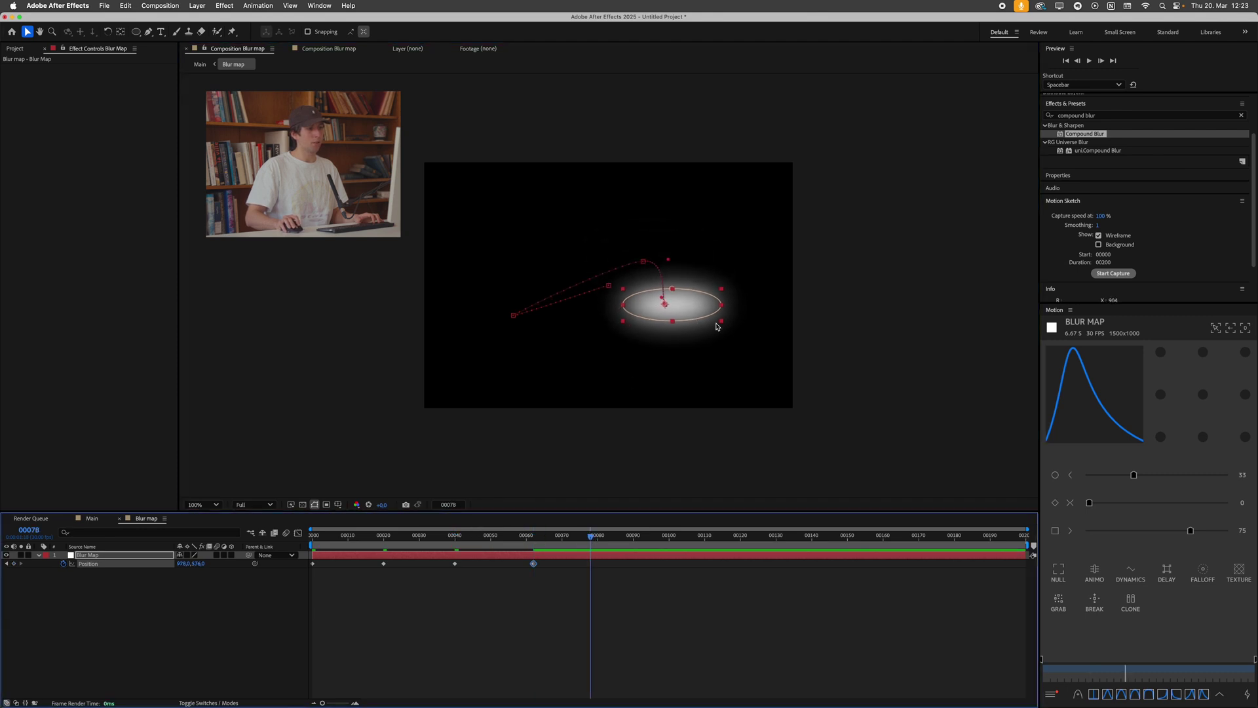
{"action": "left_click_drag", "start_coordinate": [700, 316], "coordinate": [566, 286]}
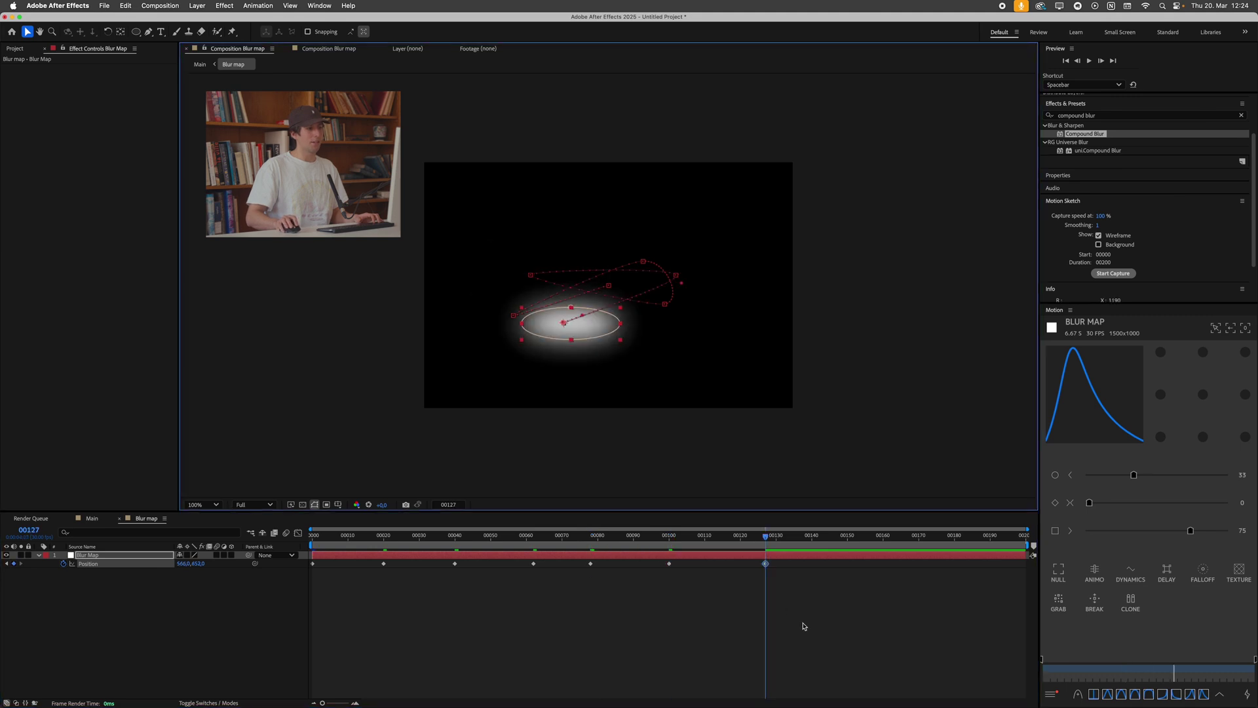
{"action": "left_click_drag", "start_coordinate": [804, 626], "coordinate": [287, 546]}
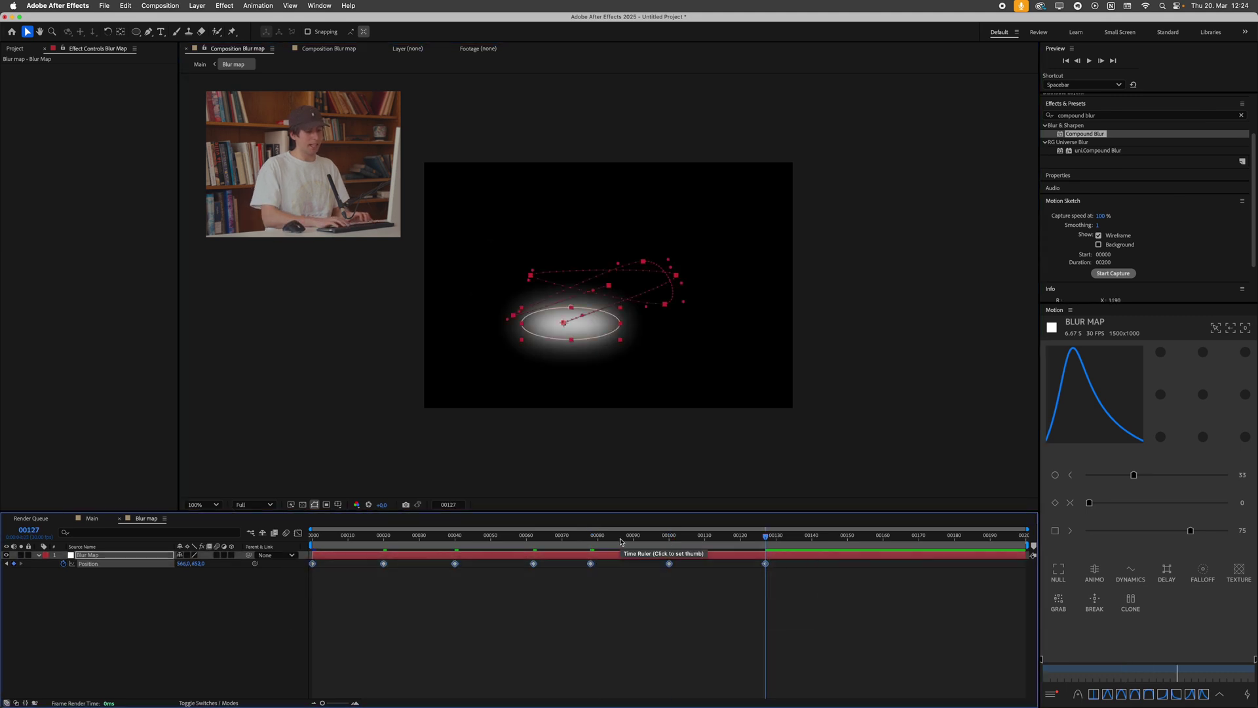
Easy-ease all seven position keyframes and stretch their influence to about 68% in the speed graph.
{"action": "key", "text": "F9"}
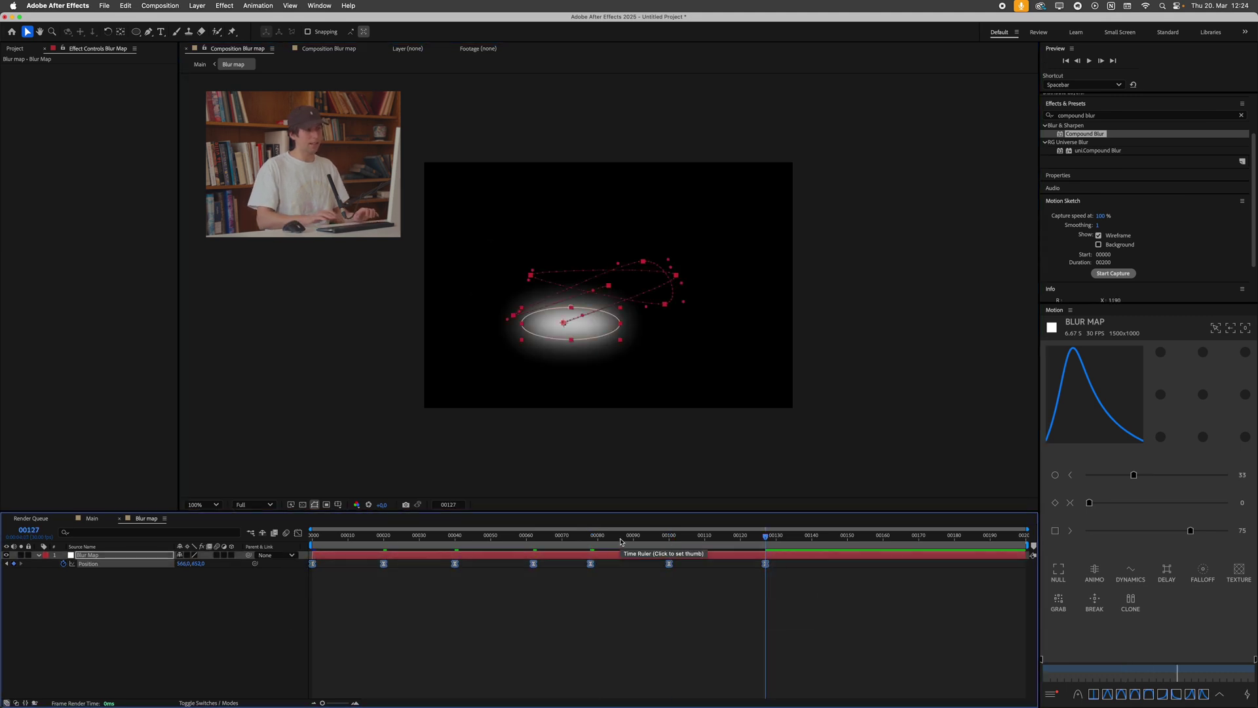
{"action": "left_click", "coordinate": [299, 536]}
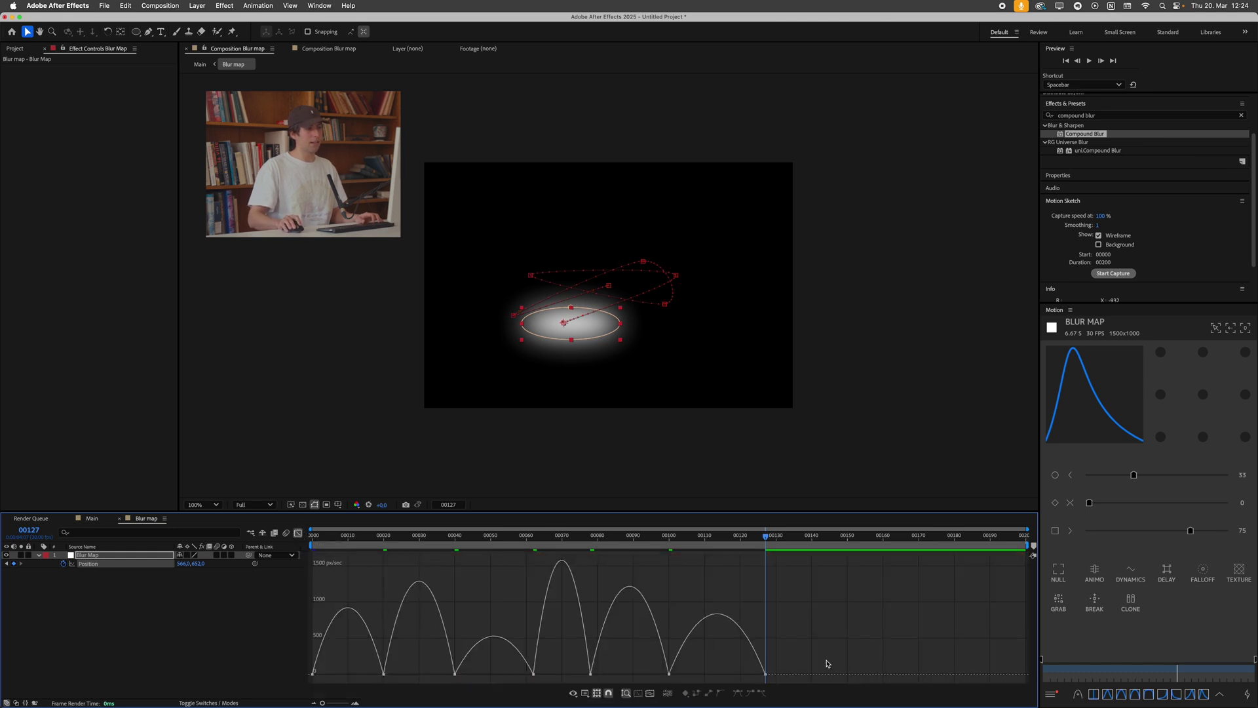
{"action": "left_click_drag", "start_coordinate": [829, 660], "coordinate": [279, 685]}
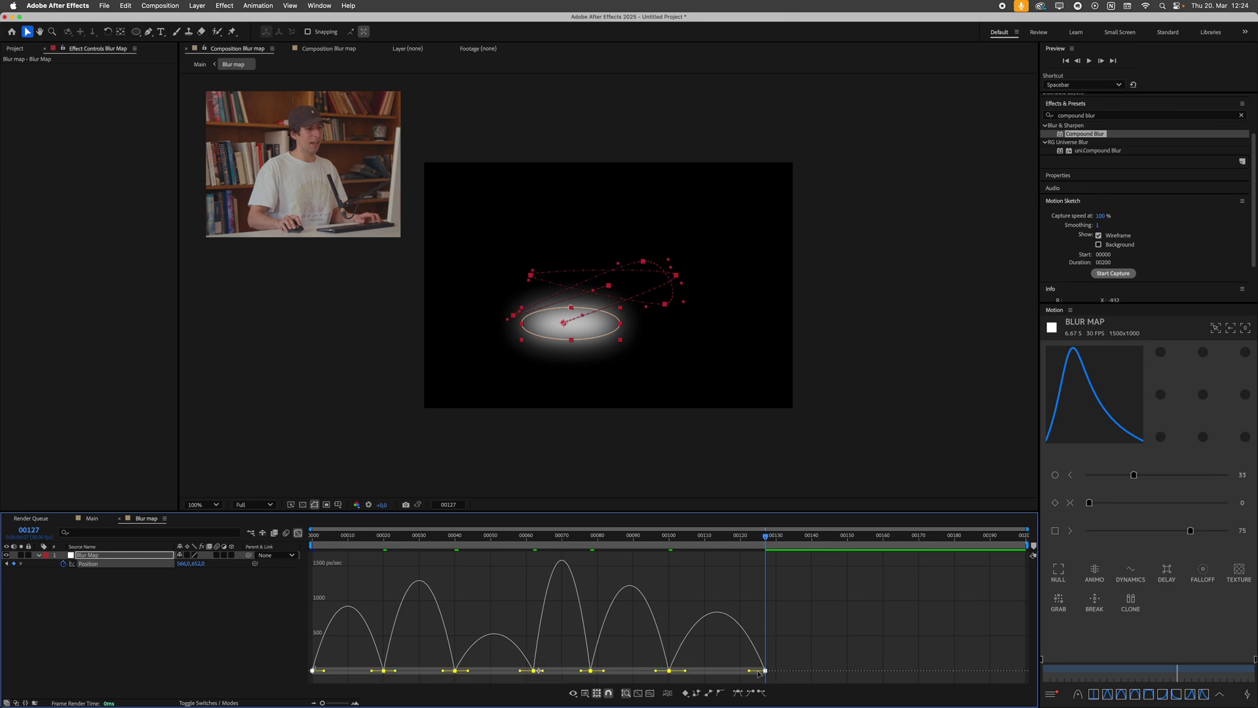
{"action": "left_click_drag", "start_coordinate": [749, 672], "coordinate": [732, 674]}
{"action": "key", "text": "Tab"}
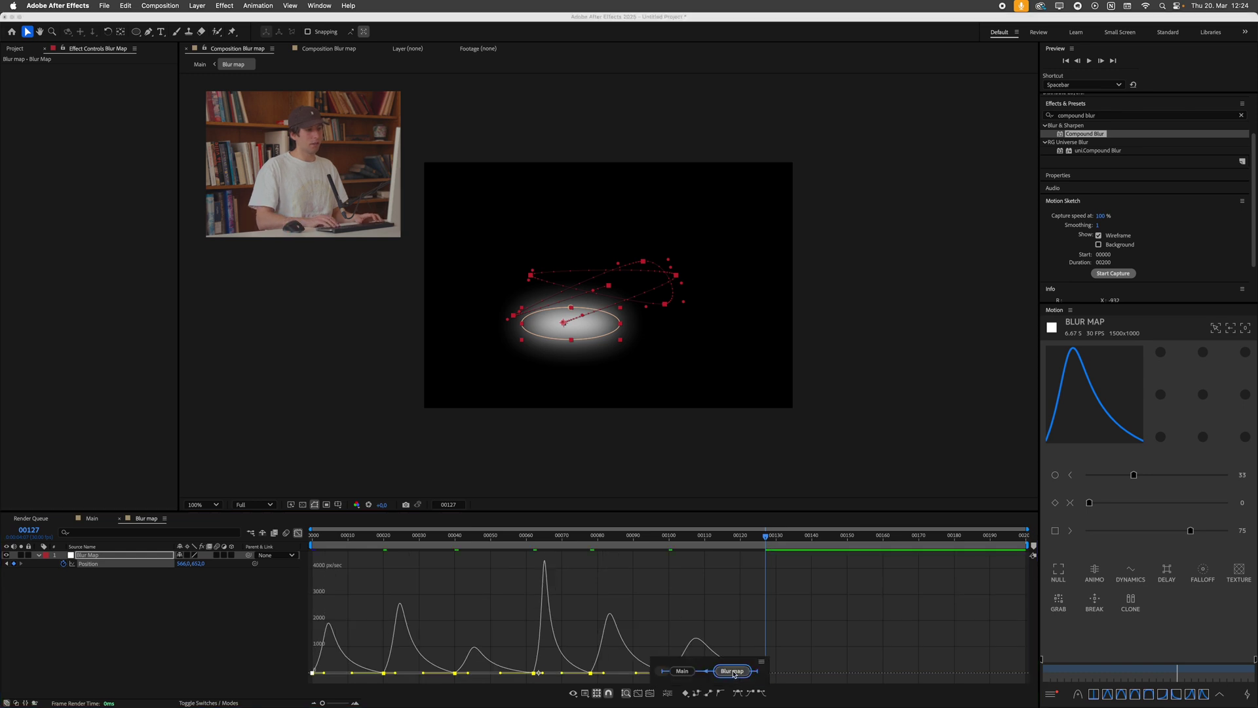
Switch to the Main composition and preview from the start, stopping at frame 55.
{"action": "key", "text": "Left"}
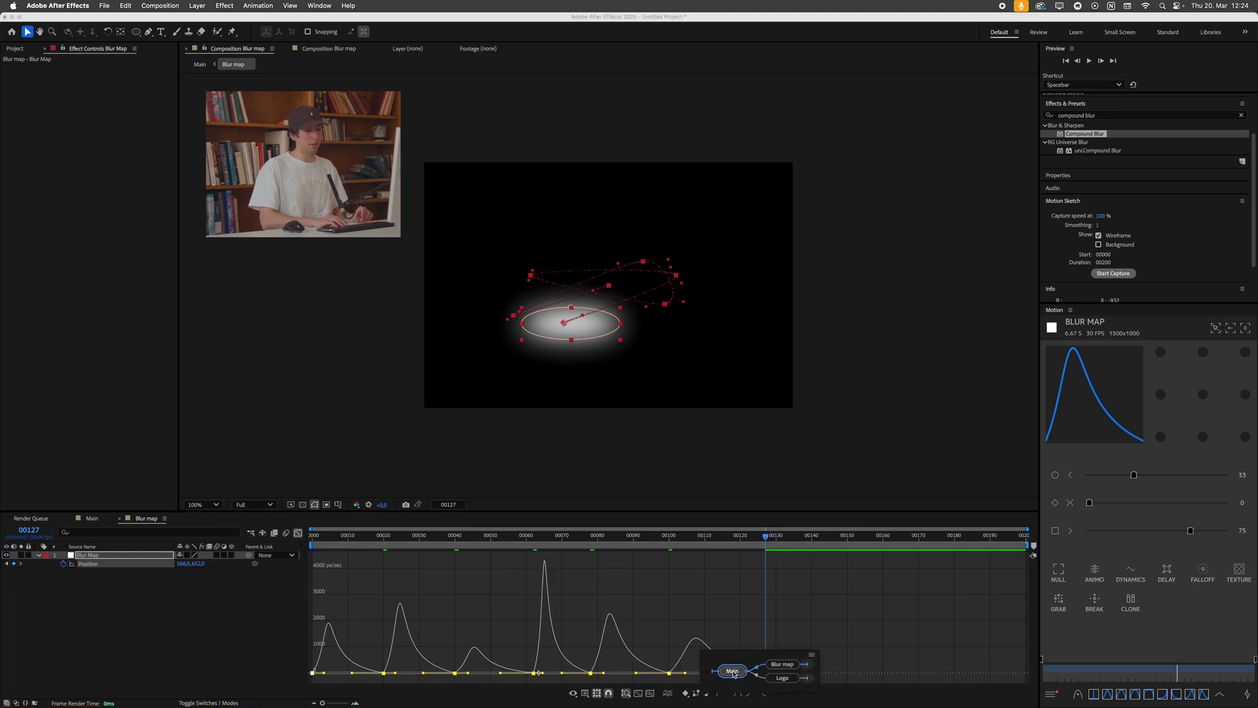
{"action": "left_click", "coordinate": [733, 671]}
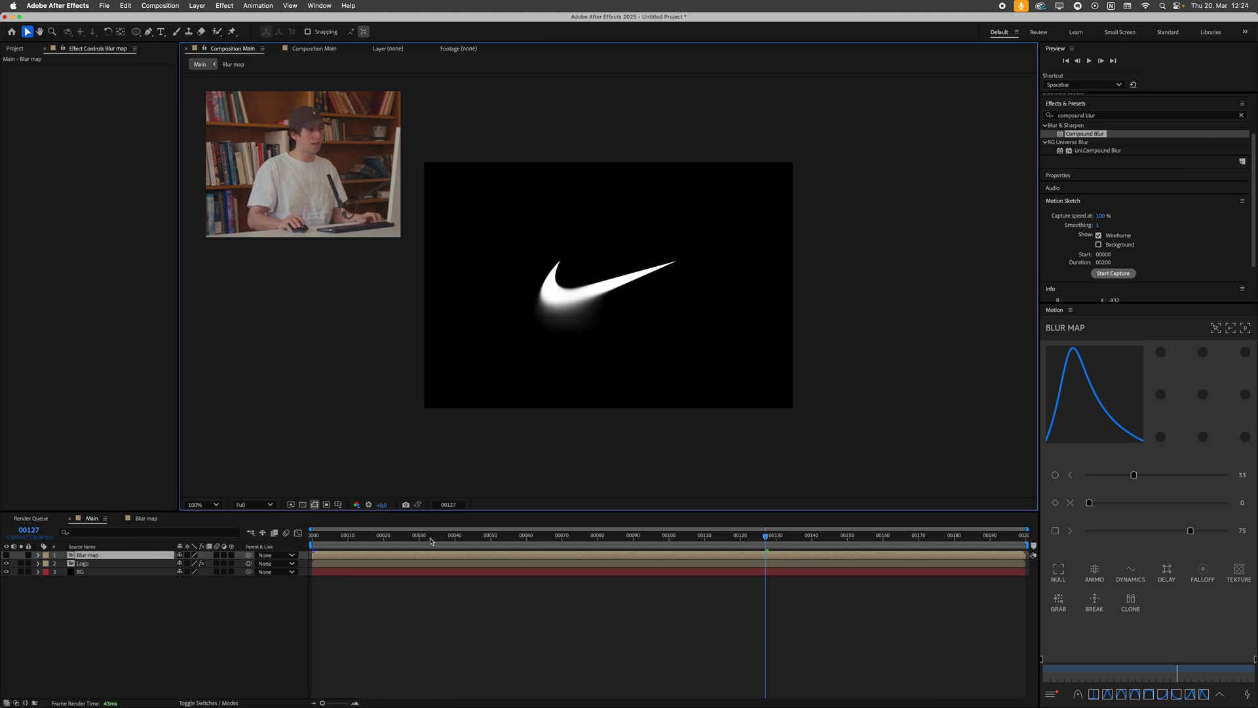
{"action": "key", "text": "Home"}
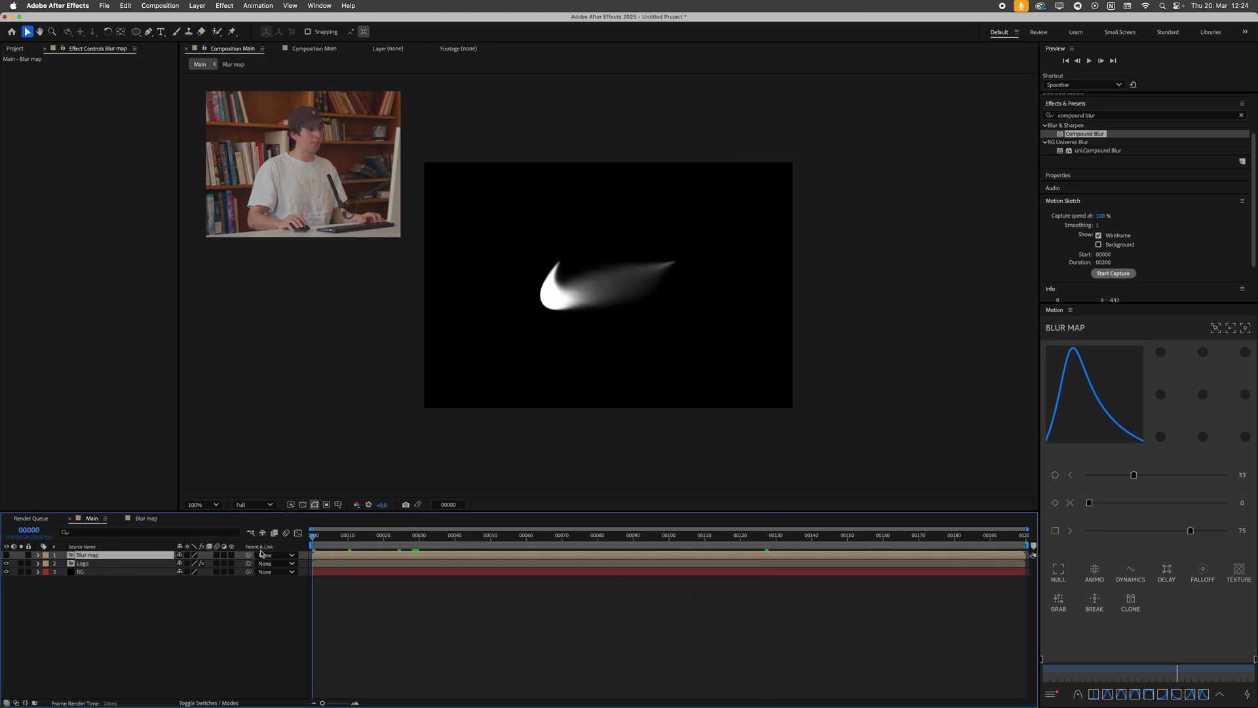
{"action": "key", "text": "space"}
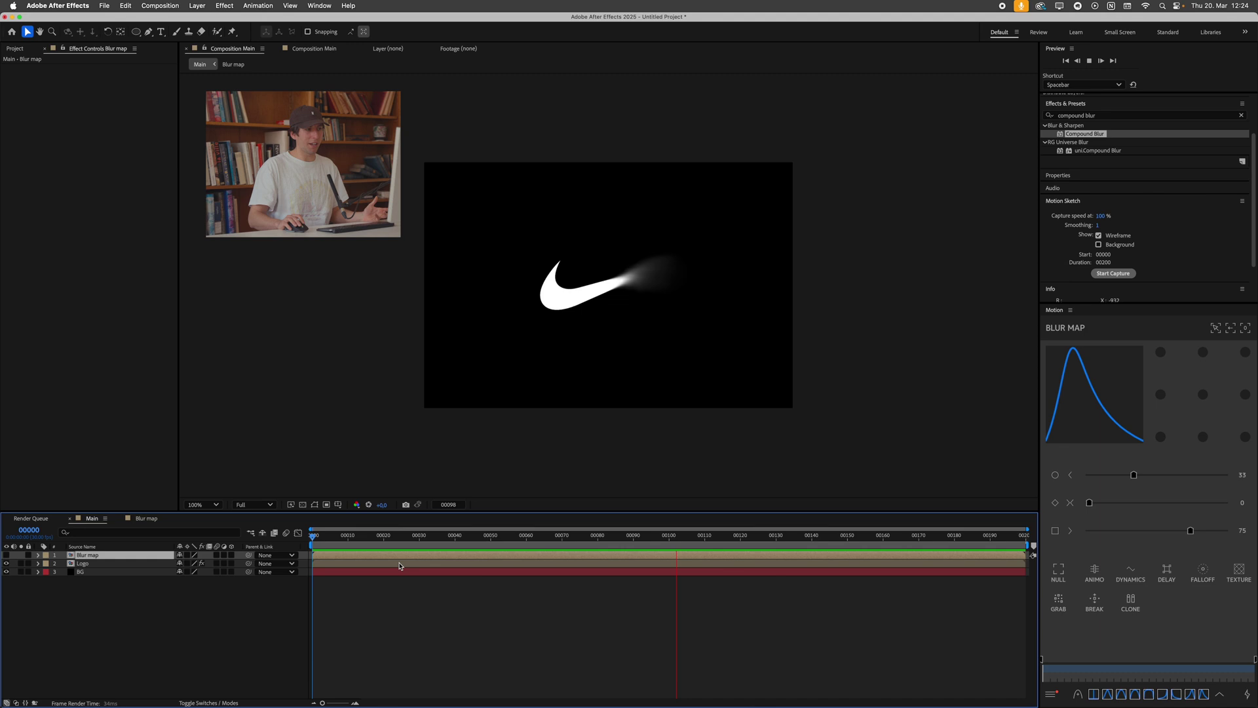
{"action": "left_click", "coordinate": [508, 539]}
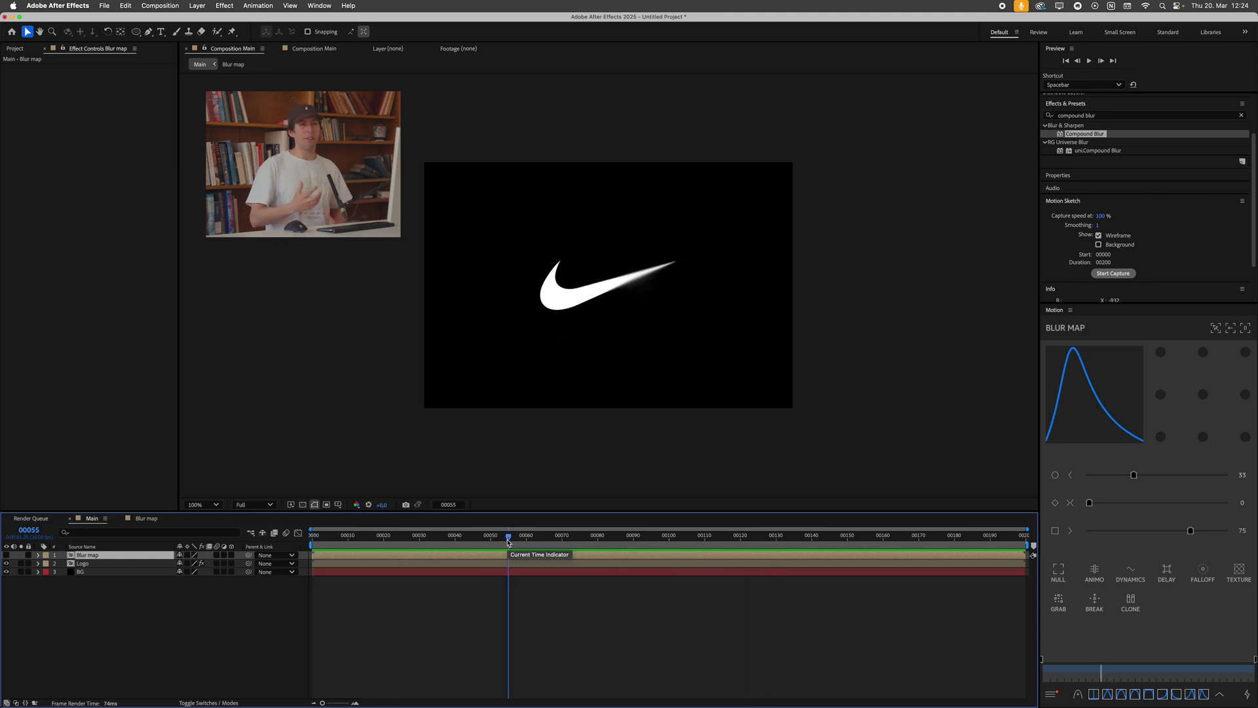
Create a new adjustment layer in Main and name it 'Color'.
{"action": "left_click", "coordinate": [230, 610]}
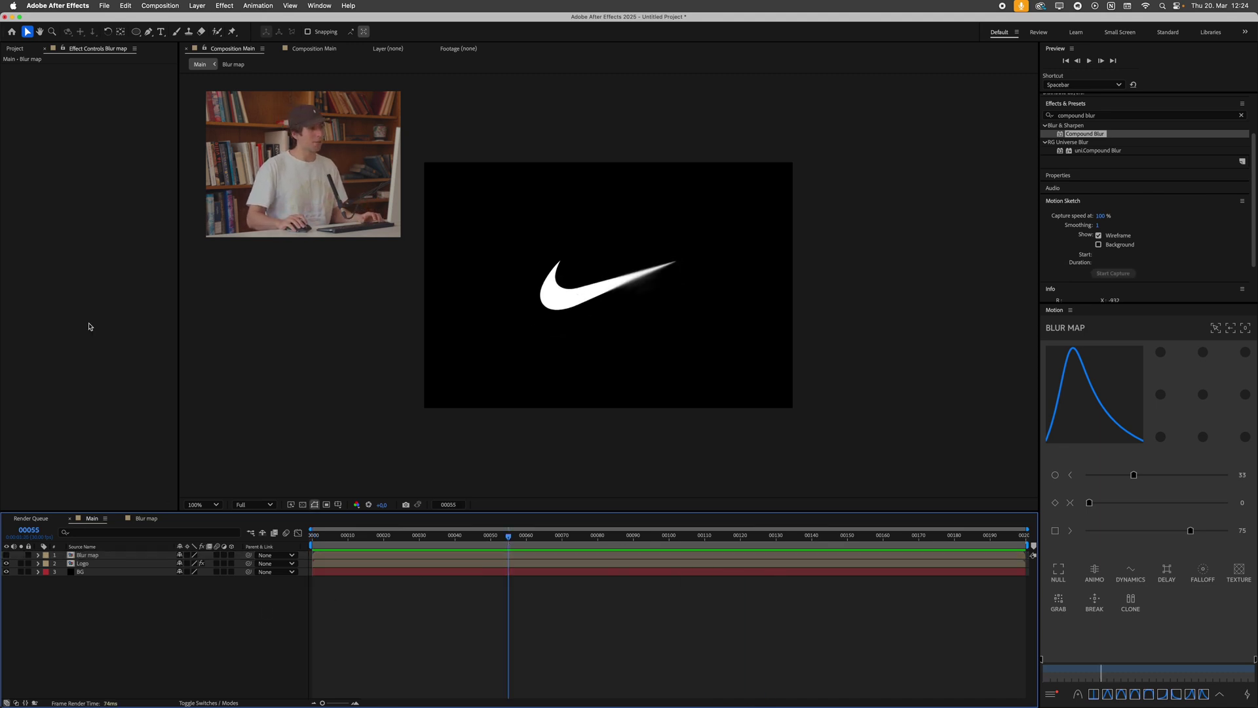
{"action": "left_click", "coordinate": [192, 5]}
{"action": "mouse_move", "coordinate": [216, 20]}
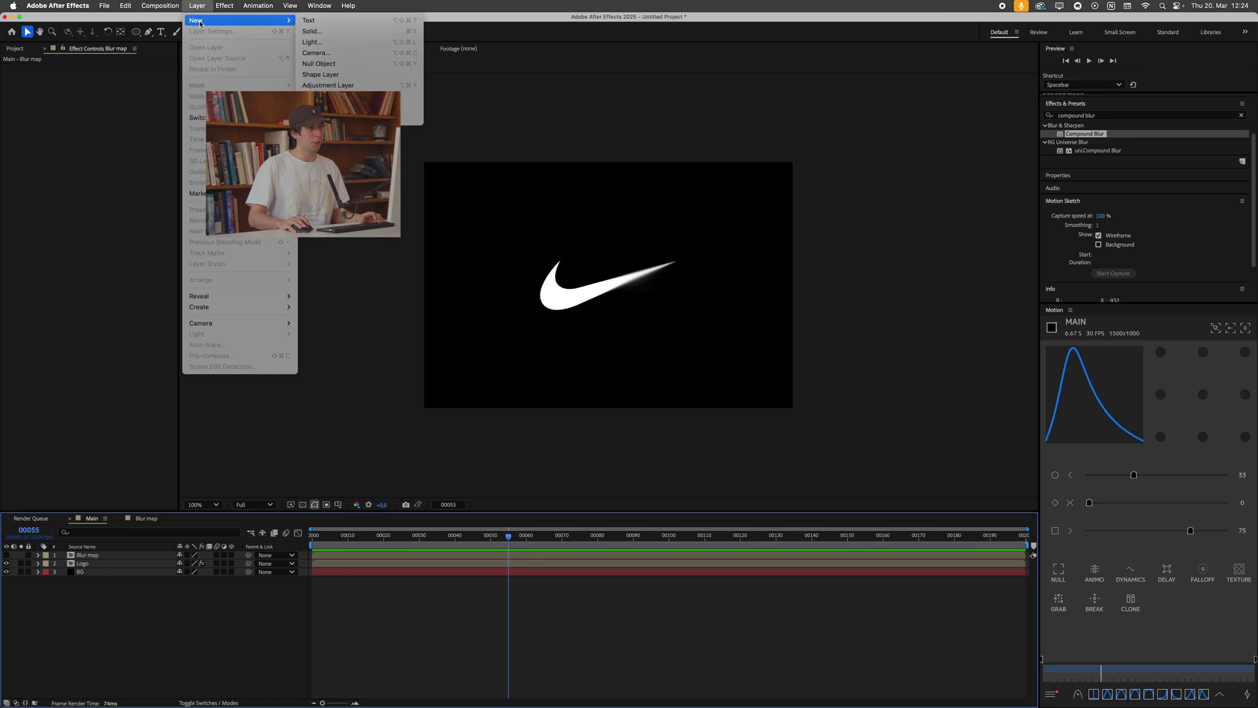
{"action": "left_click", "coordinate": [357, 86]}
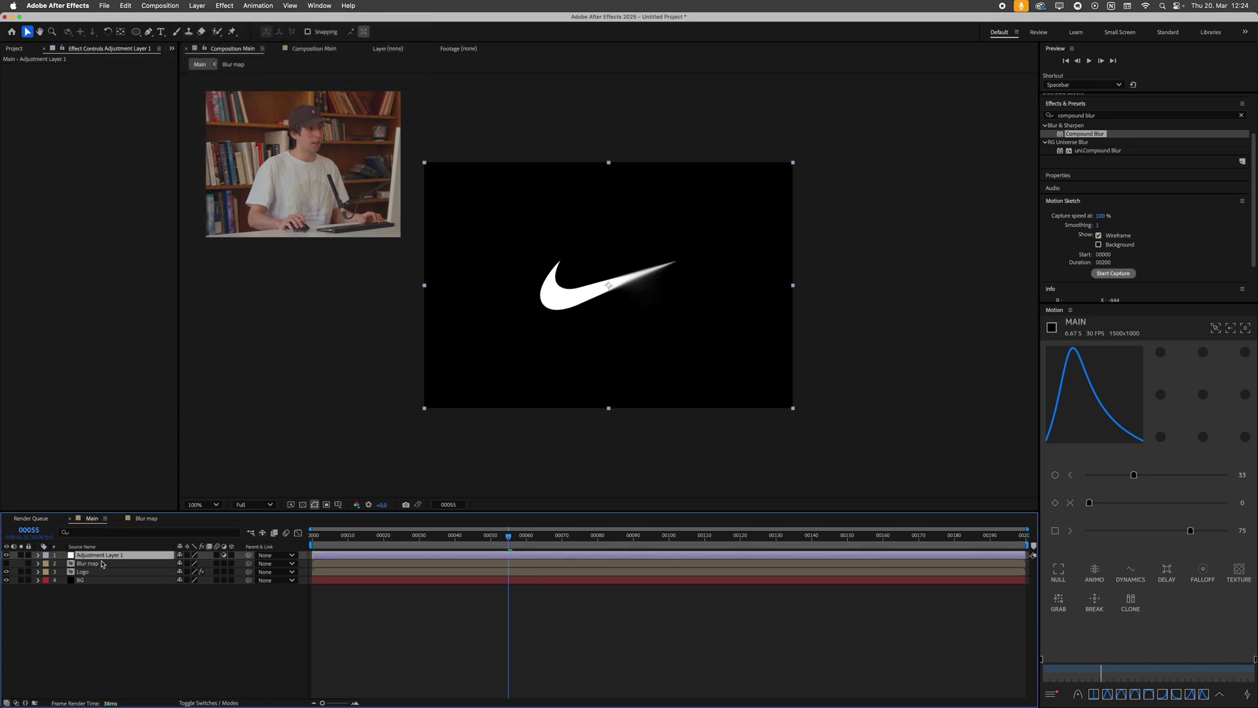
{"action": "key", "text": "Return"}
{"action": "type", "text": "colo"}
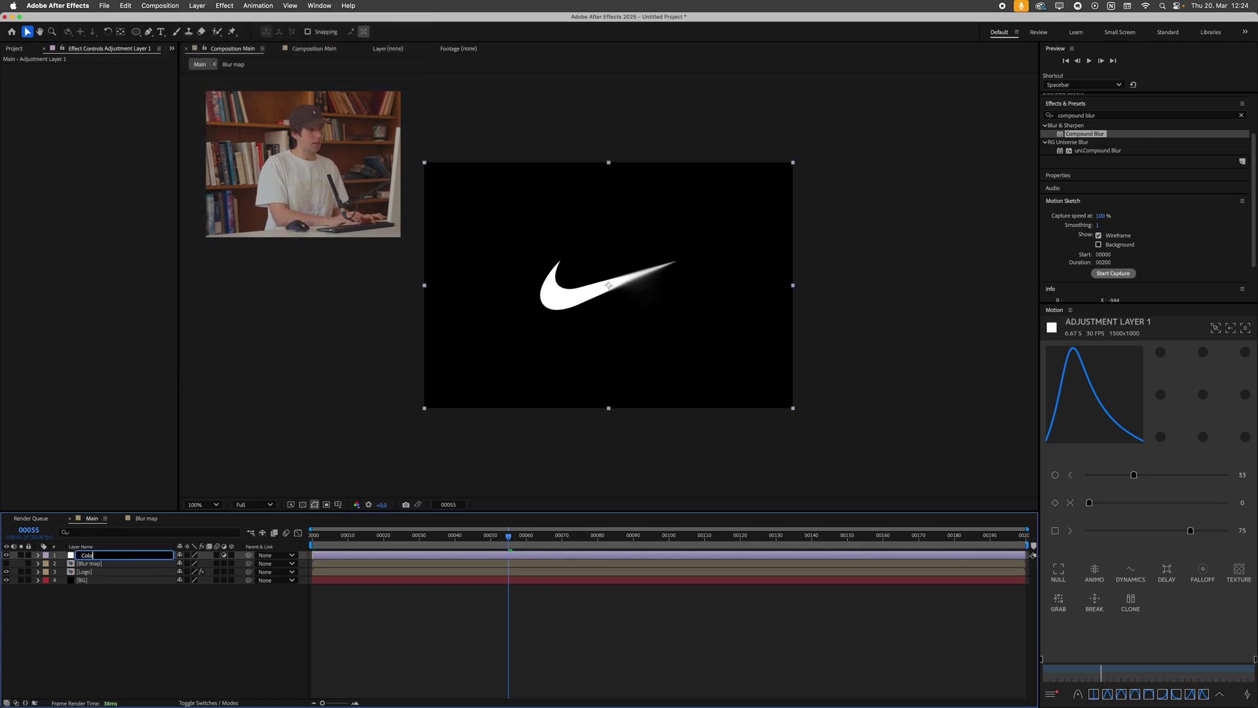
{"action": "type", "text": "r"}
{"action": "key", "text": "Return"}
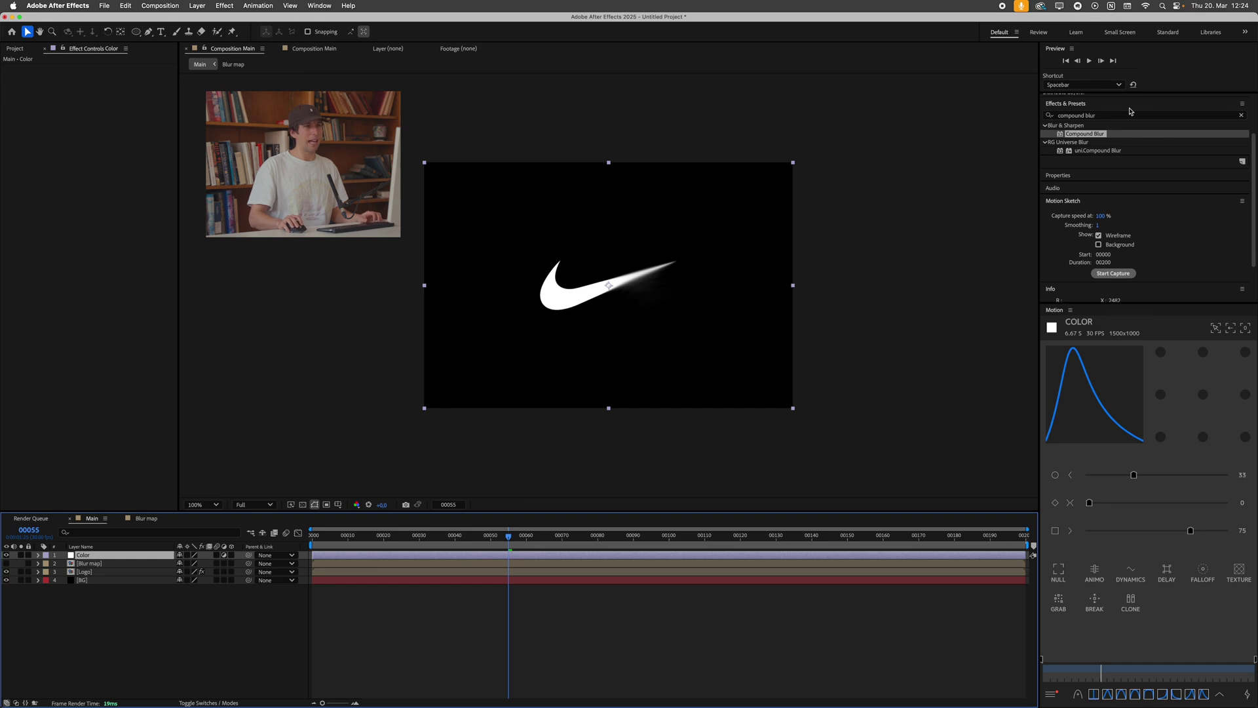
Search Effects & Presets for Colorama and apply it to the Color layer.
{"action": "left_click", "coordinate": [1114, 115]}
{"action": "type", "text": "colorama"}
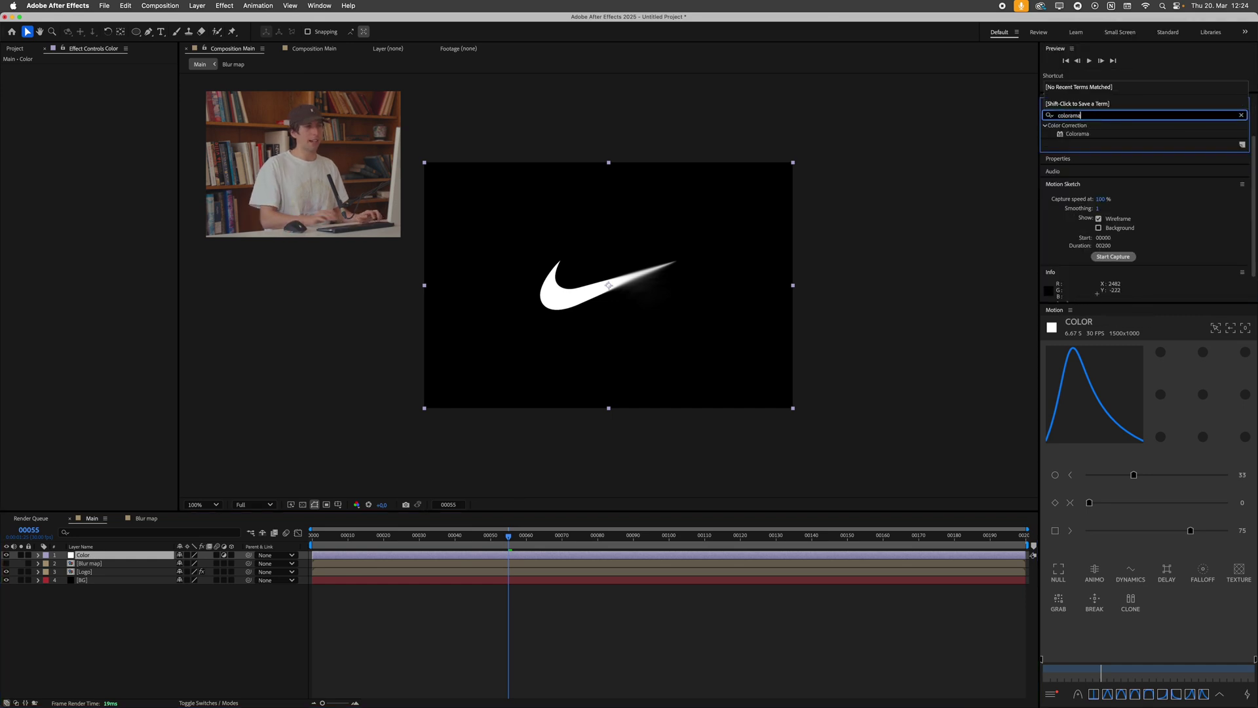
{"action": "left_click_drag", "start_coordinate": [1087, 137], "coordinate": [125, 555]}
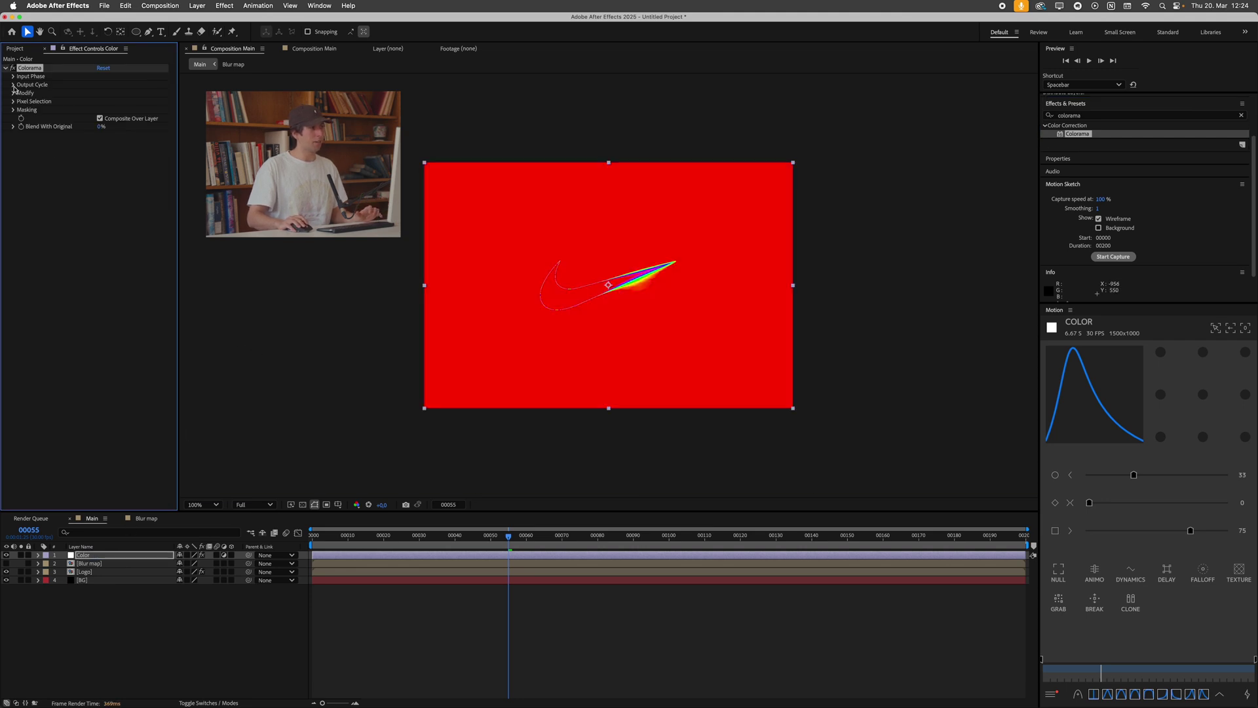
Set Colorama's Output Cycle preset palette to Clay and preview the result.
{"action": "left_click", "coordinate": [13, 85]}
{"action": "left_click", "coordinate": [131, 92]}
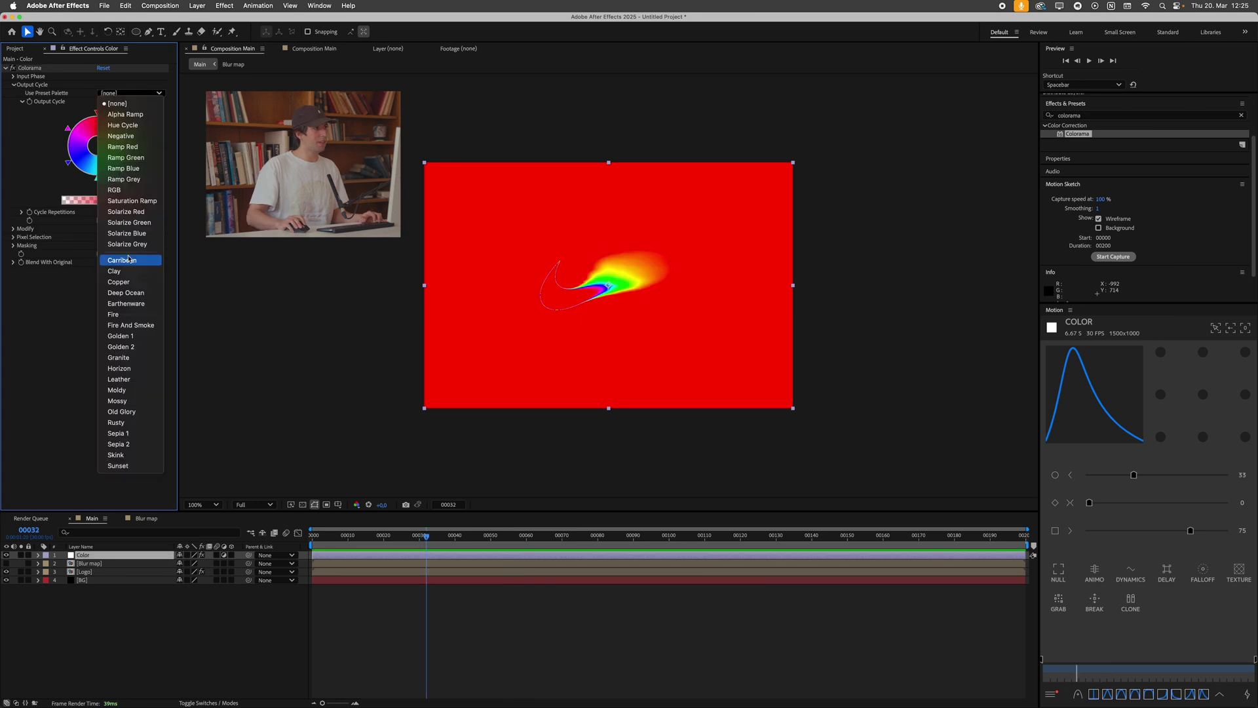
{"action": "left_click", "coordinate": [114, 270]}
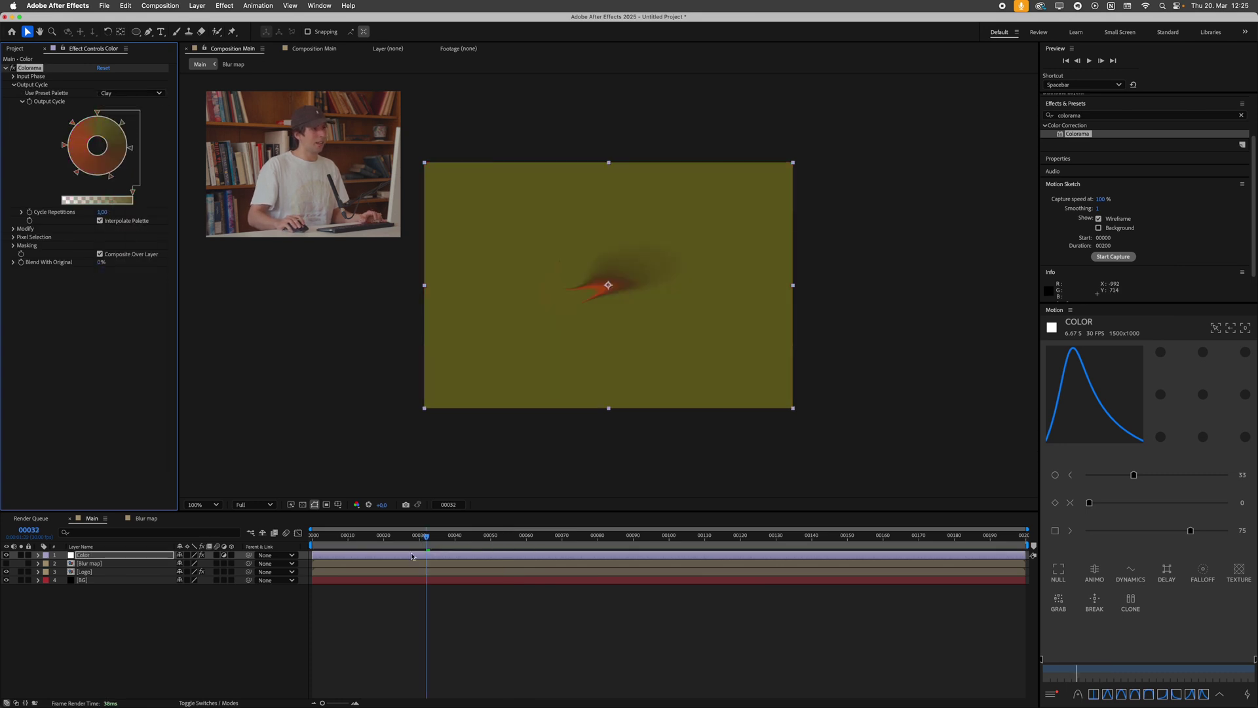
{"action": "left_click", "coordinate": [390, 535]}
{"action": "key", "text": "space"}
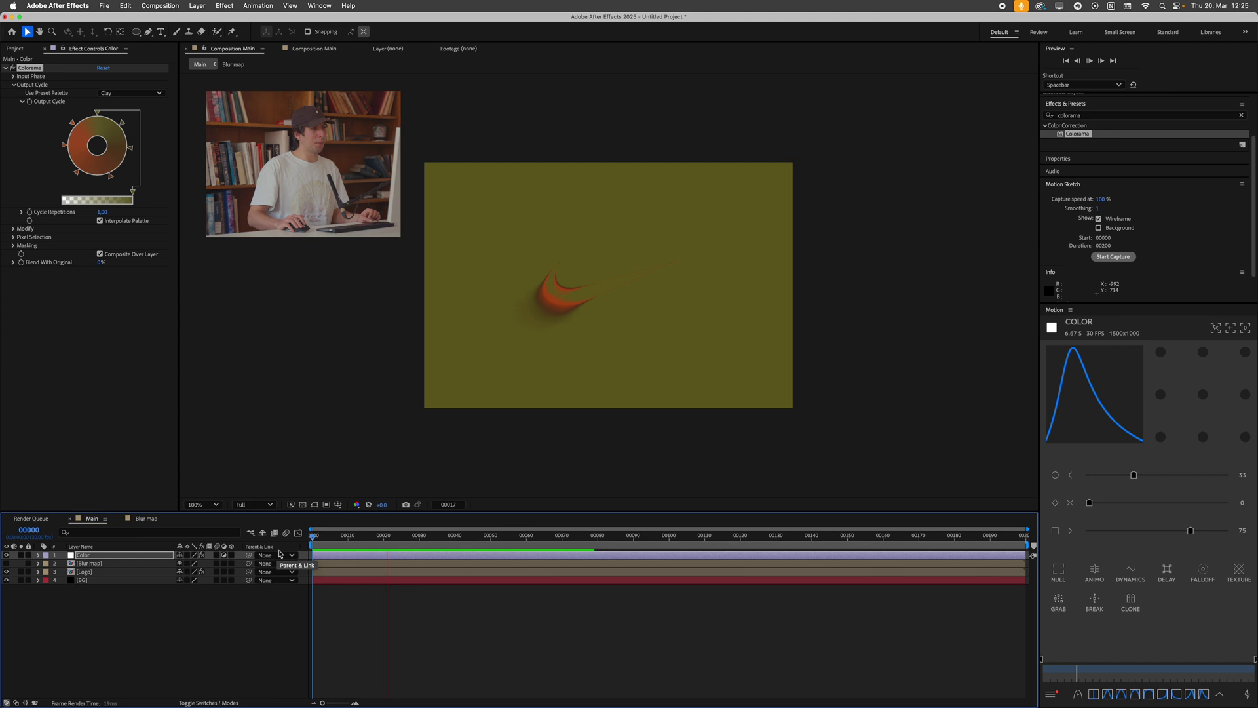
{"action": "key", "text": "space"}
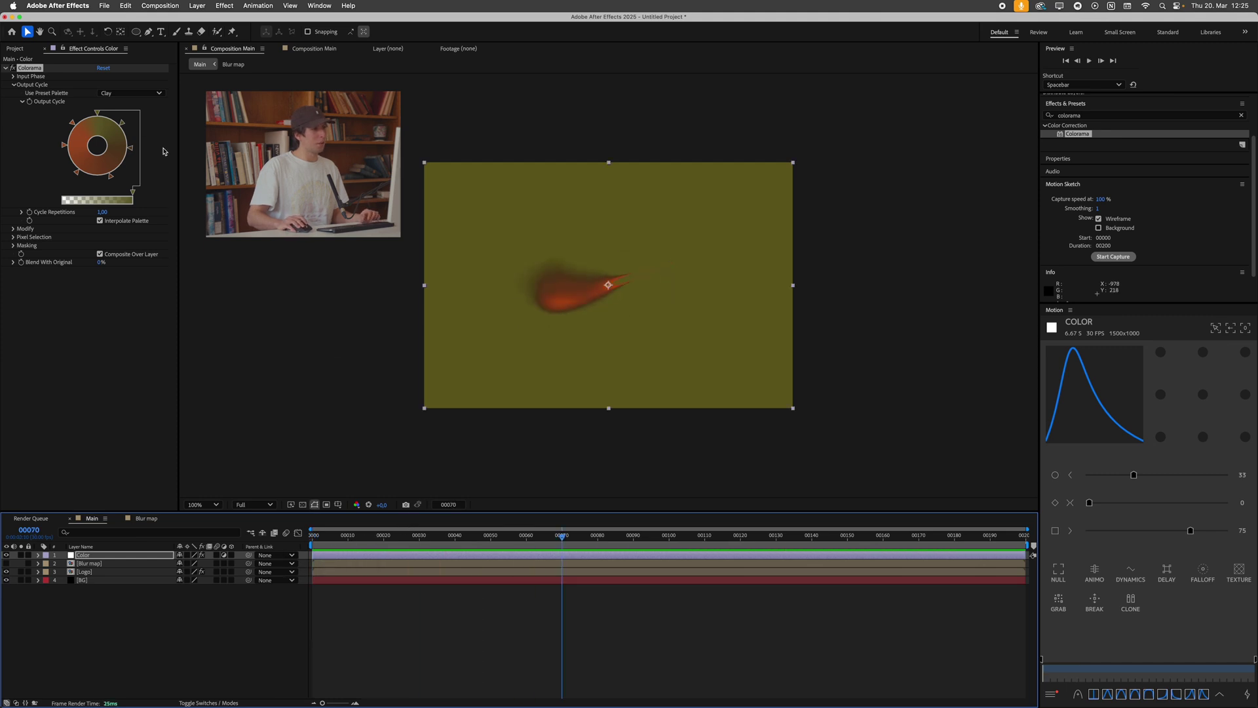
Change Colorama's preset palette to Fire and deselect the Color layer.
{"action": "left_click", "coordinate": [122, 94]}
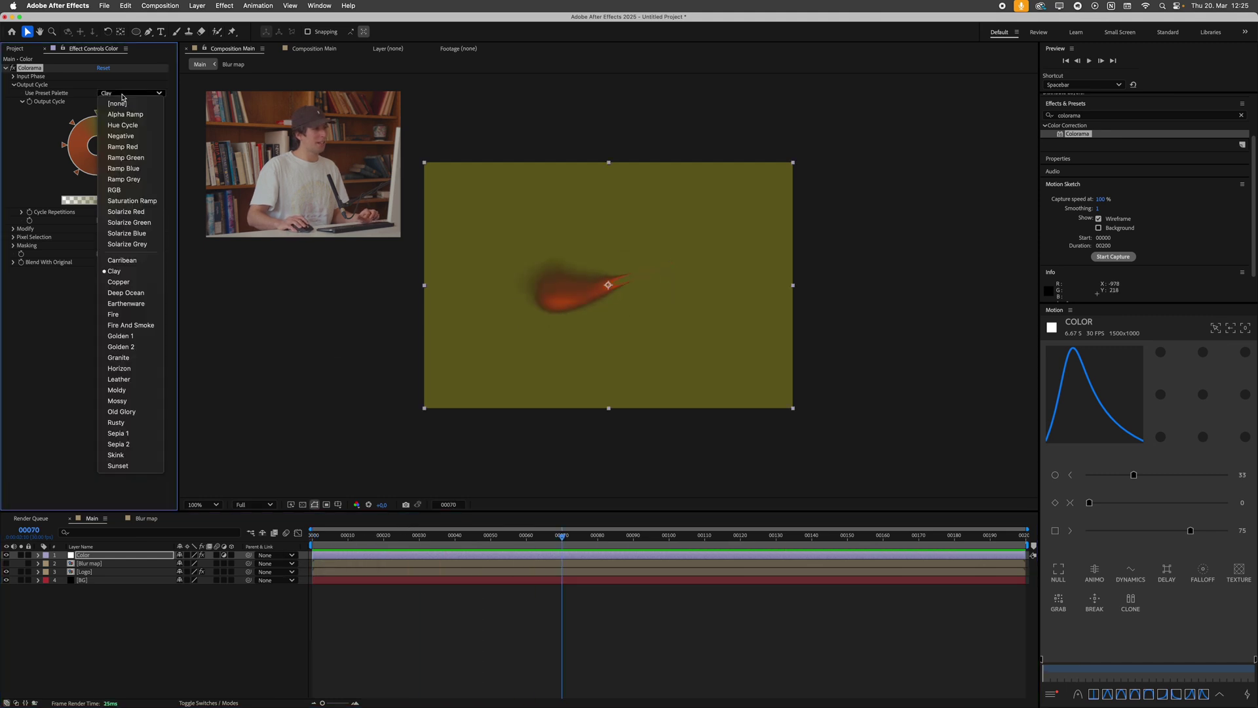
{"action": "left_click", "coordinate": [134, 314]}
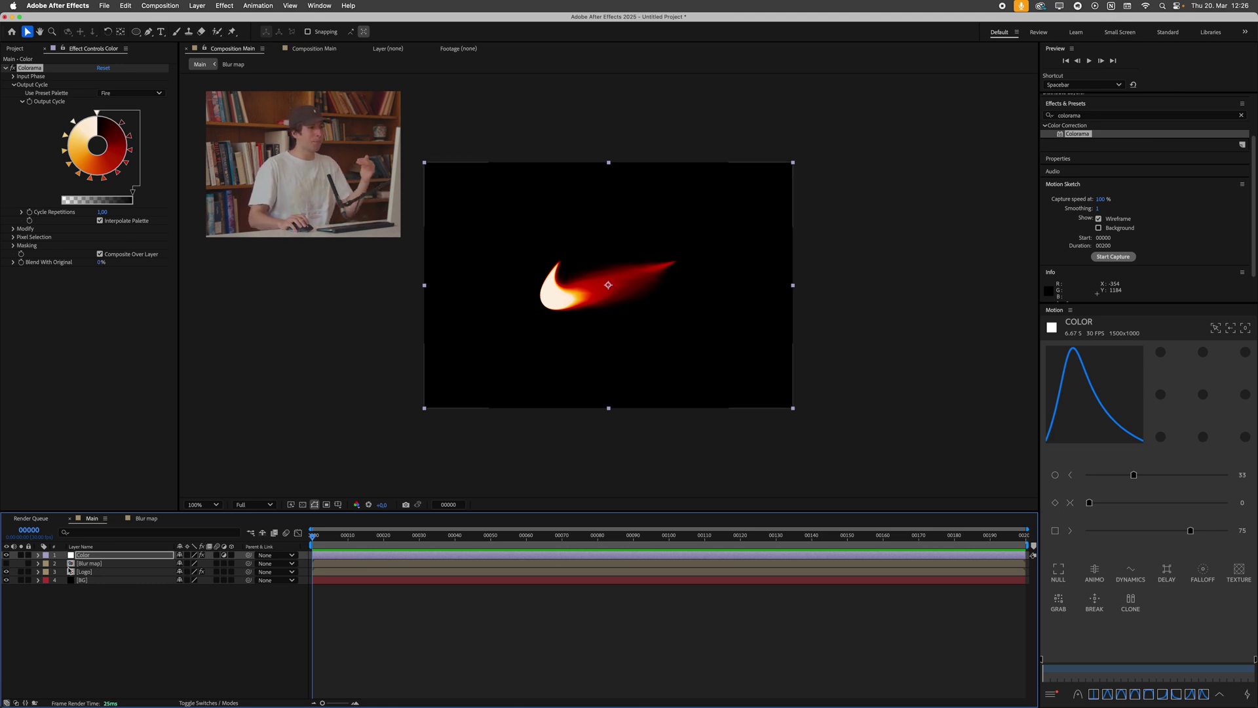
{"action": "left_click", "coordinate": [153, 601]}
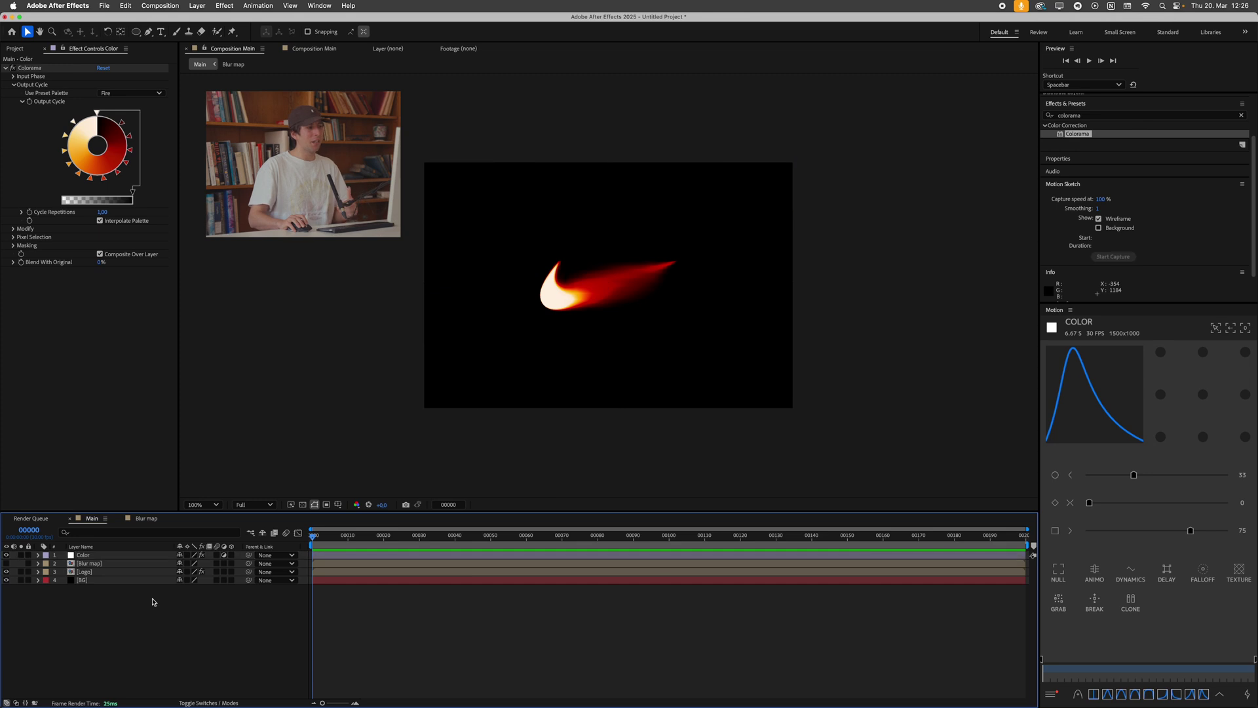
In the Blur map precomp, reveal the Blur Map mask path and keyframe it at frame 0.
{"action": "double_click", "coordinate": [102, 567]}
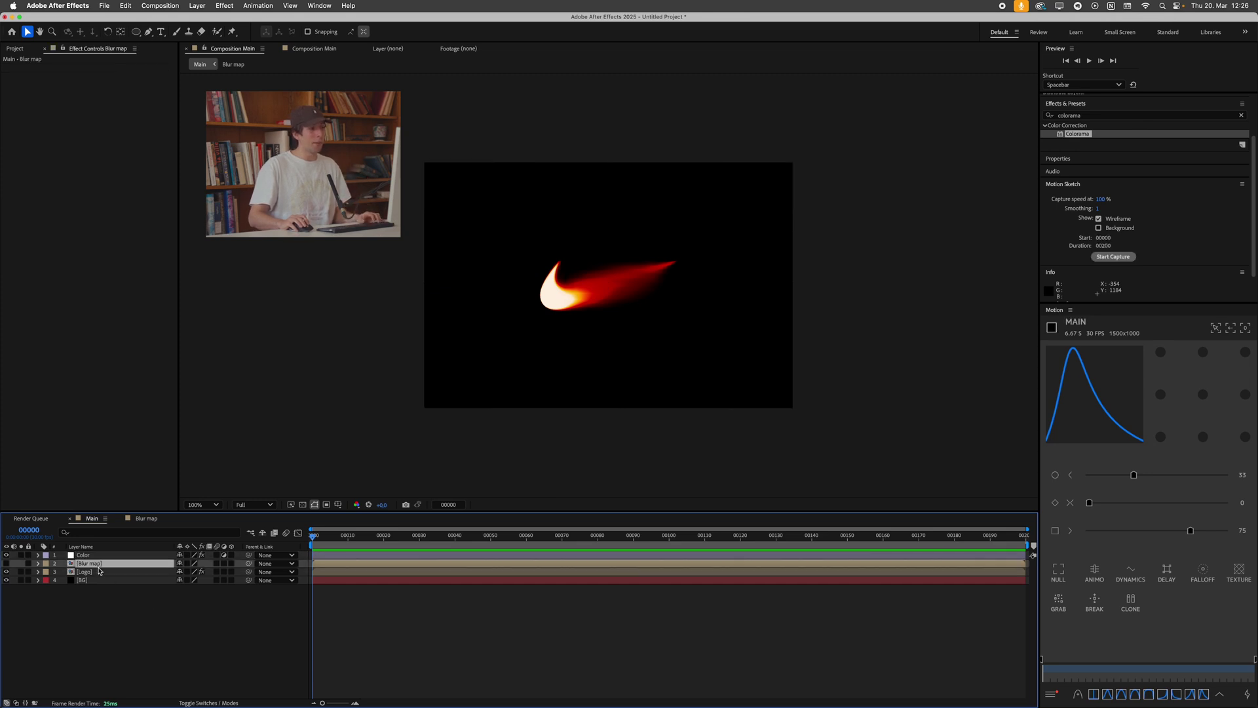
{"action": "left_click", "coordinate": [298, 533]}
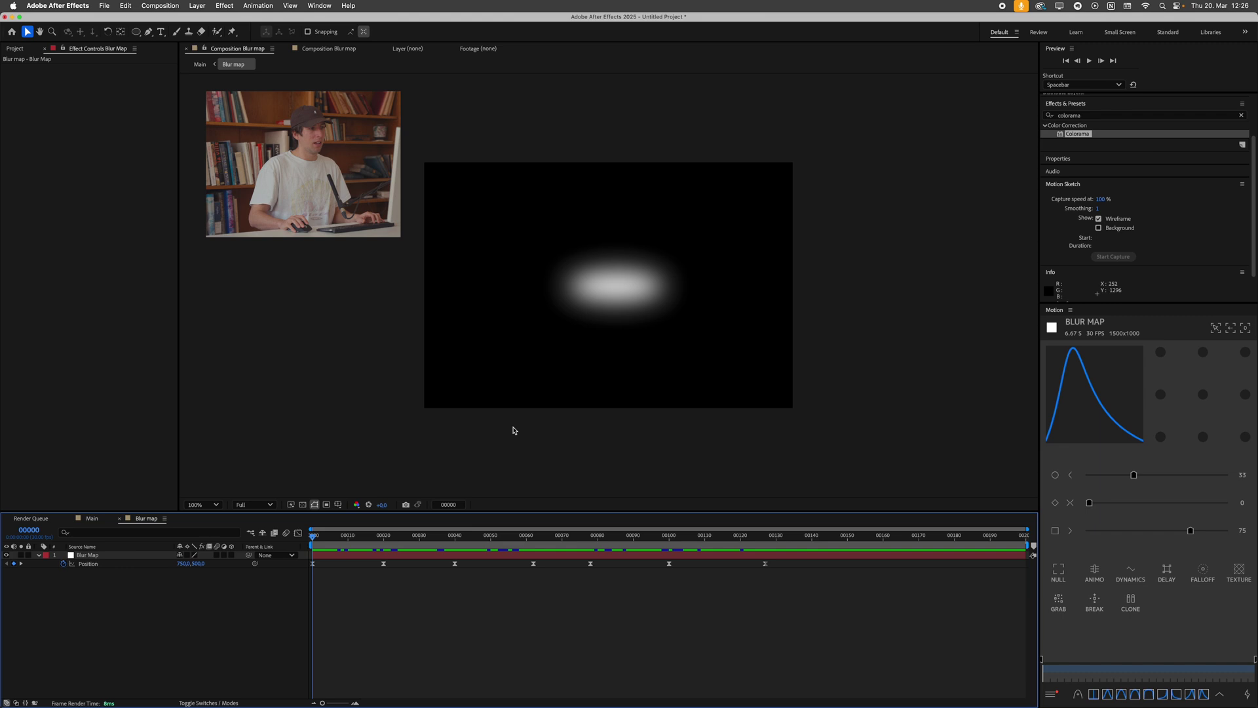
{"action": "left_click", "coordinate": [650, 277]}
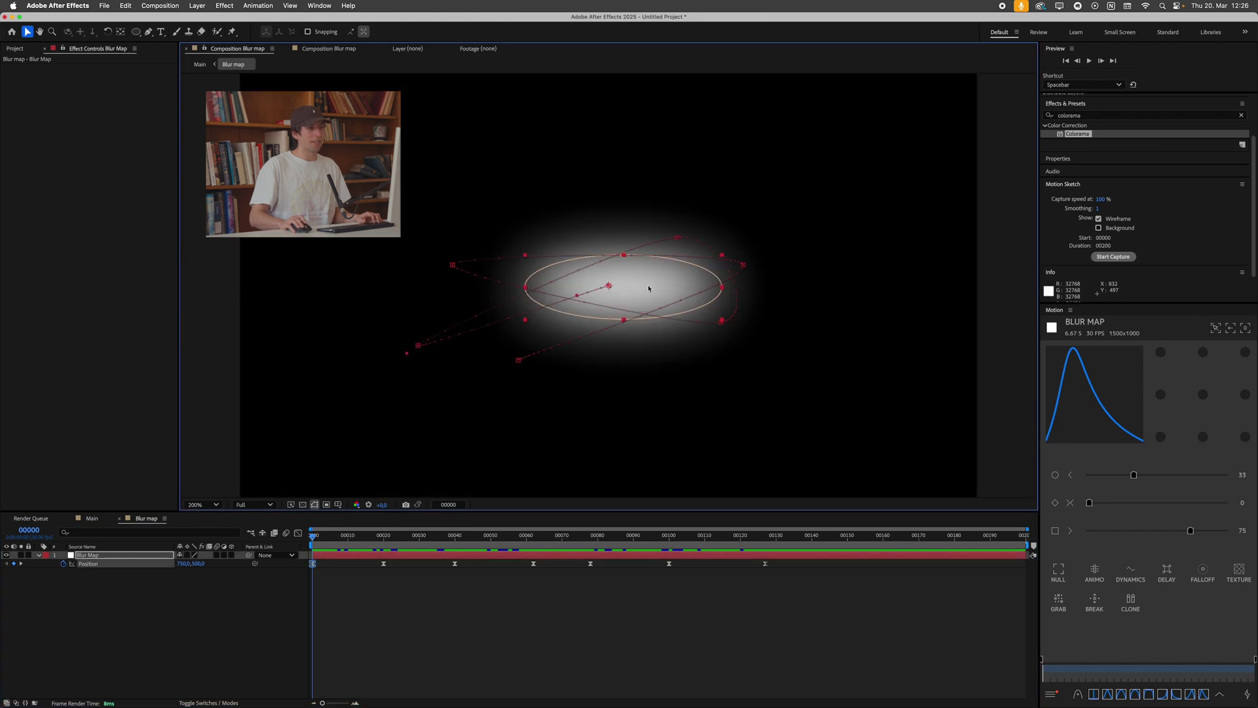
{"action": "left_click", "coordinate": [375, 593]}
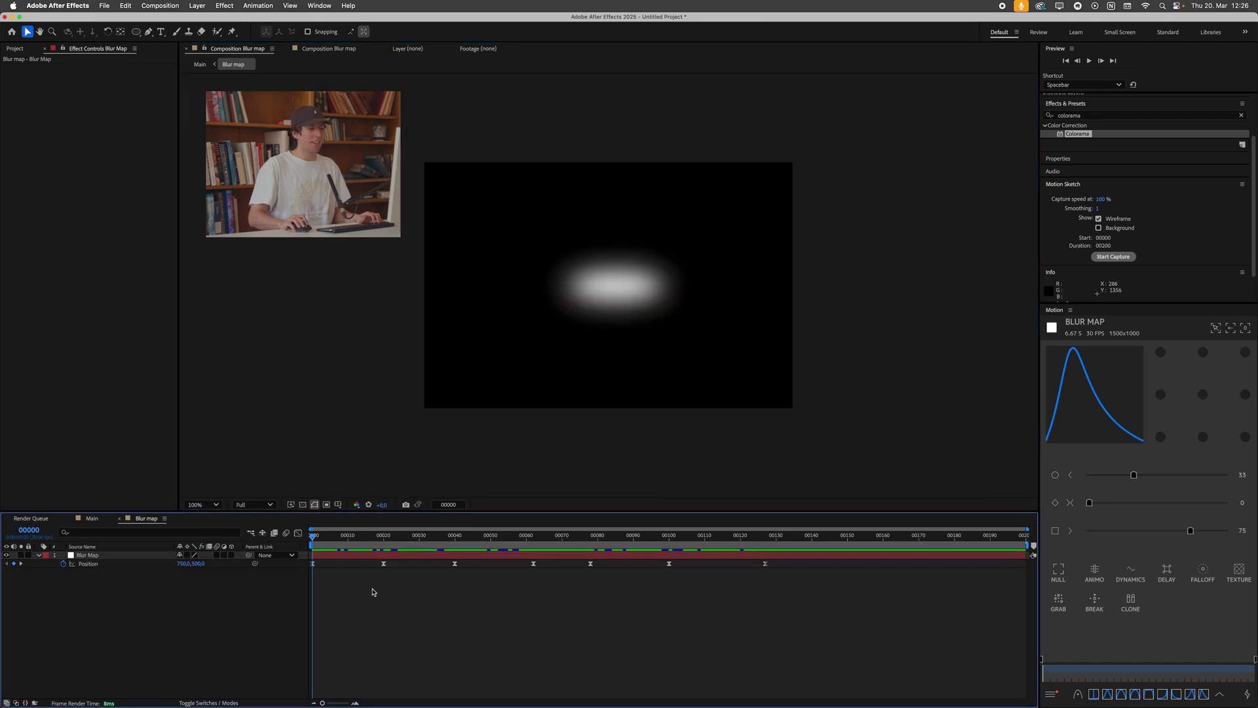
{"action": "left_click", "coordinate": [115, 558]}
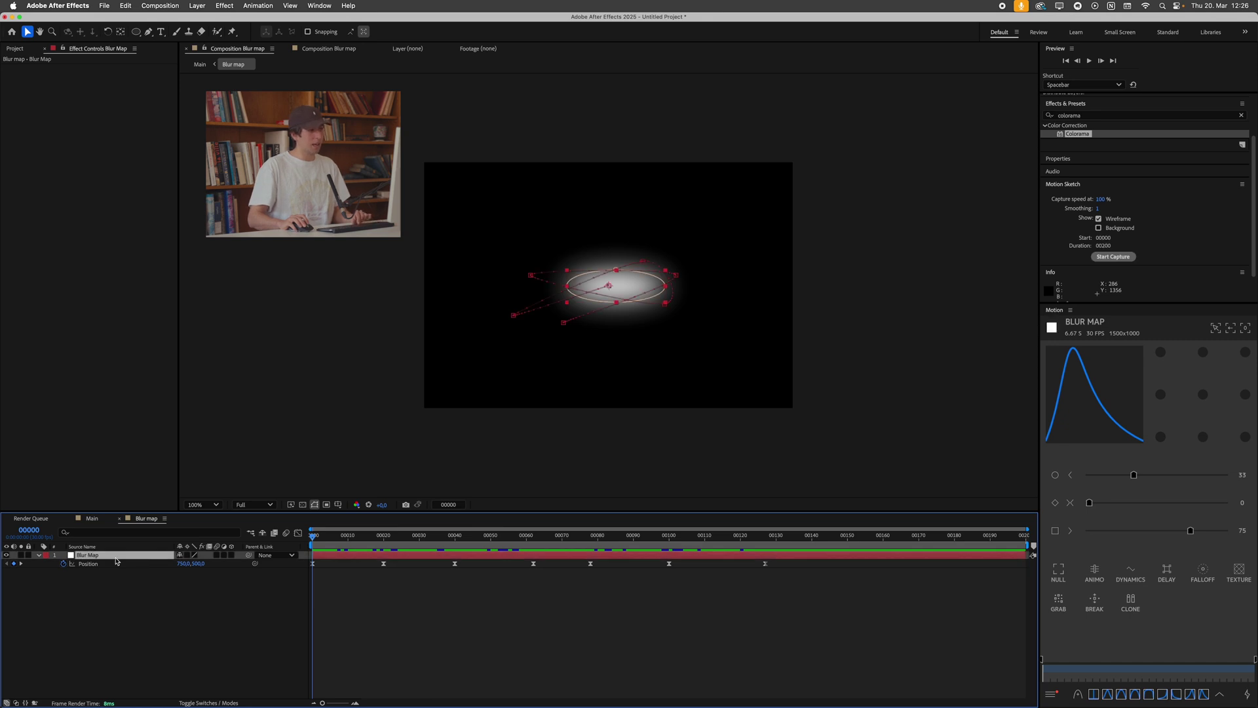
{"action": "key", "text": "m"}
{"action": "left_click", "coordinate": [84, 590]}
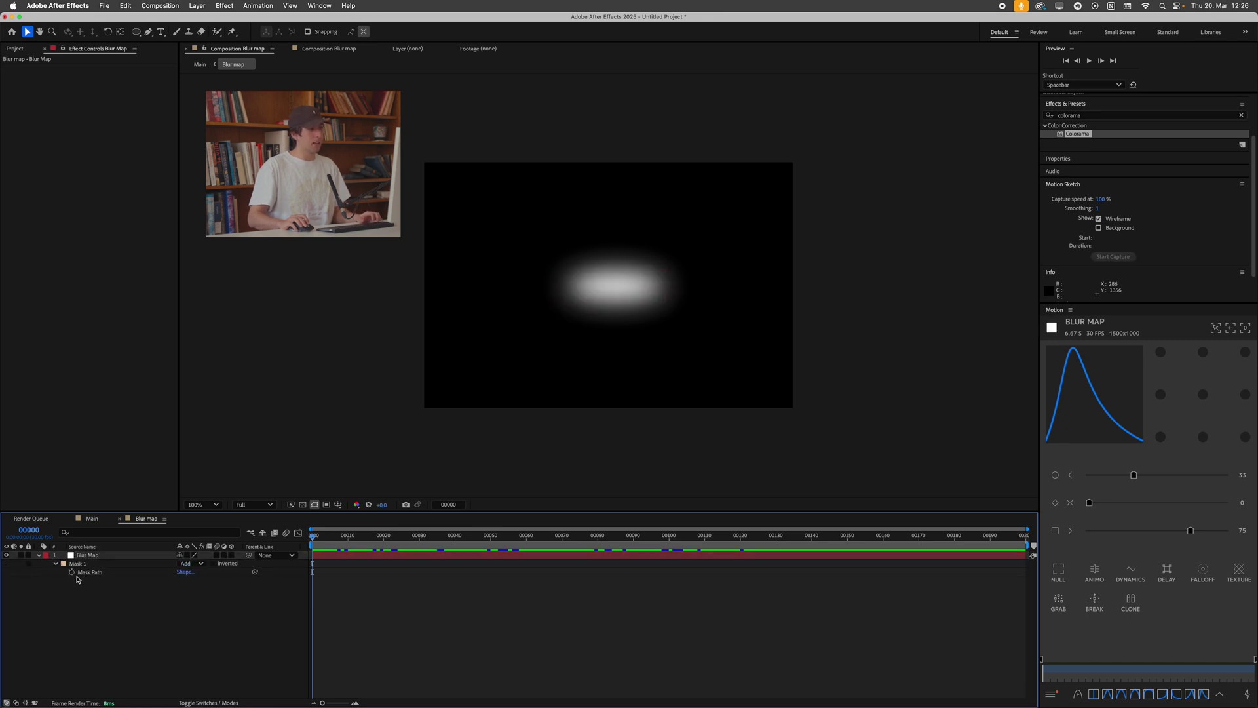
{"action": "left_click", "coordinate": [72, 572]}
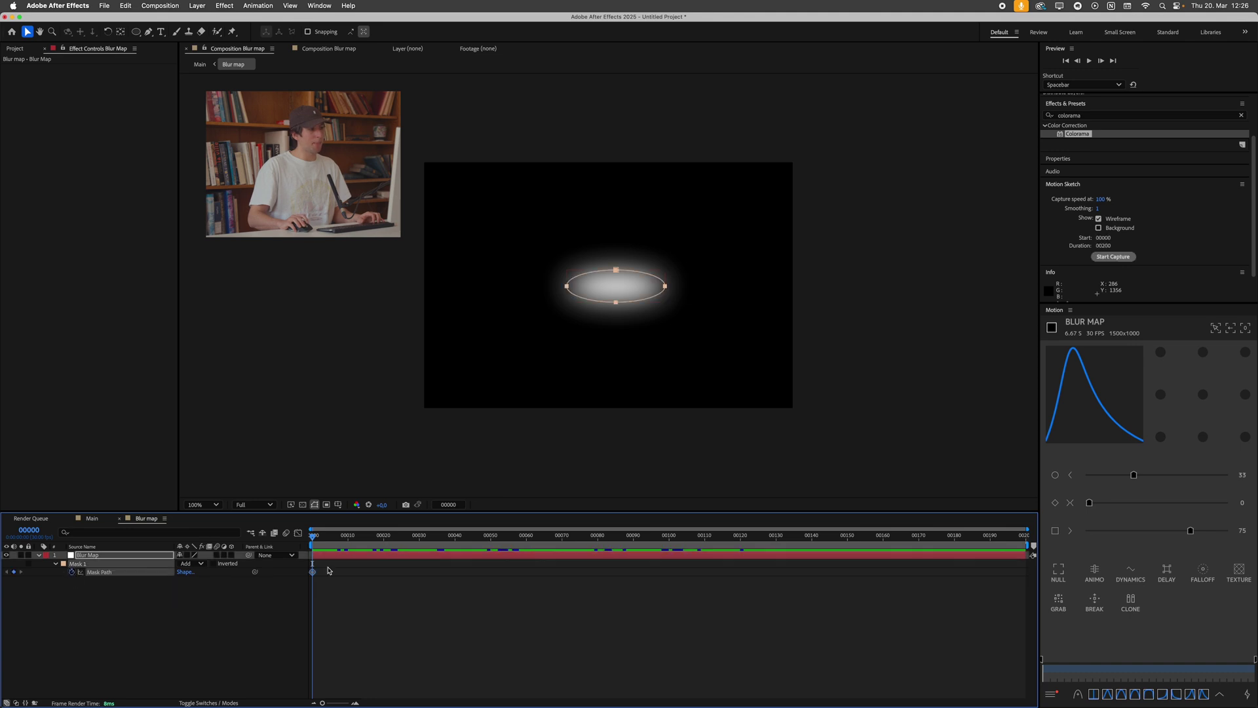
At frame 20, zoom to 200% and flatten the mask's top into a bowl shape.
{"action": "left_click_drag", "start_coordinate": [315, 555], "coordinate": [383, 555]}
{"action": "left_click_drag", "start_coordinate": [613, 262], "coordinate": [517, 292]}
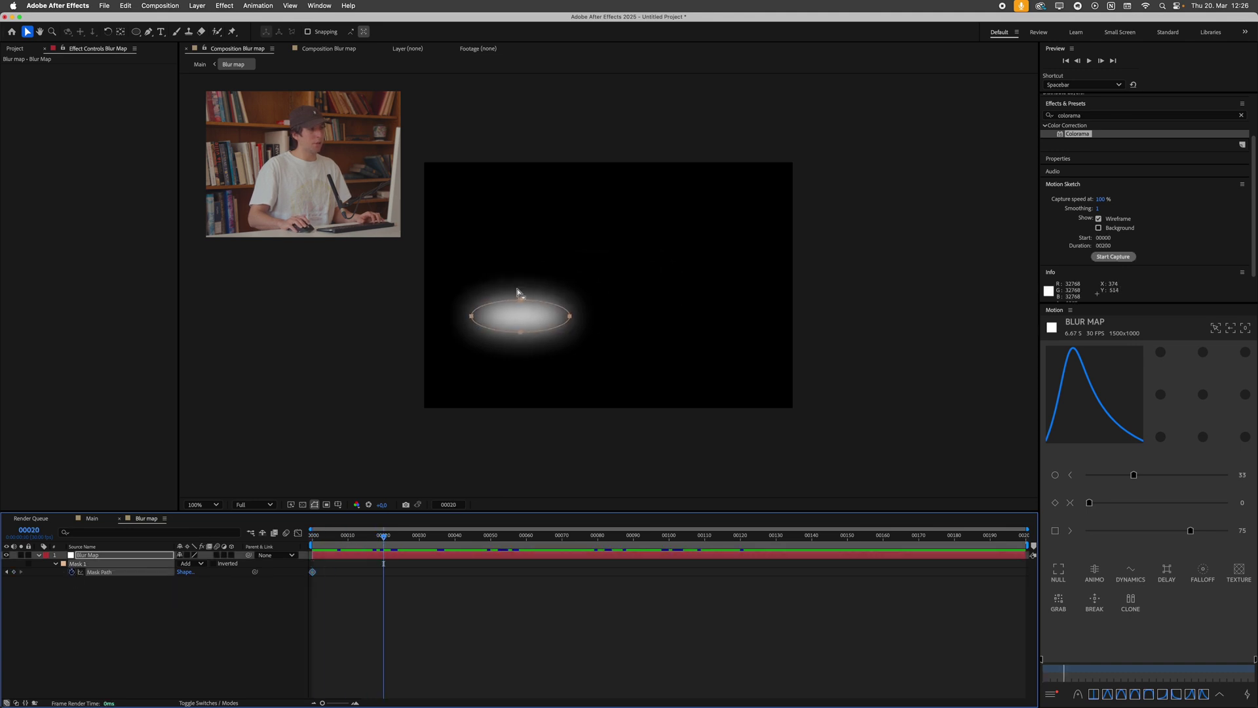
{"action": "key", "text": "period"}
{"action": "left_click", "coordinate": [462, 331]}
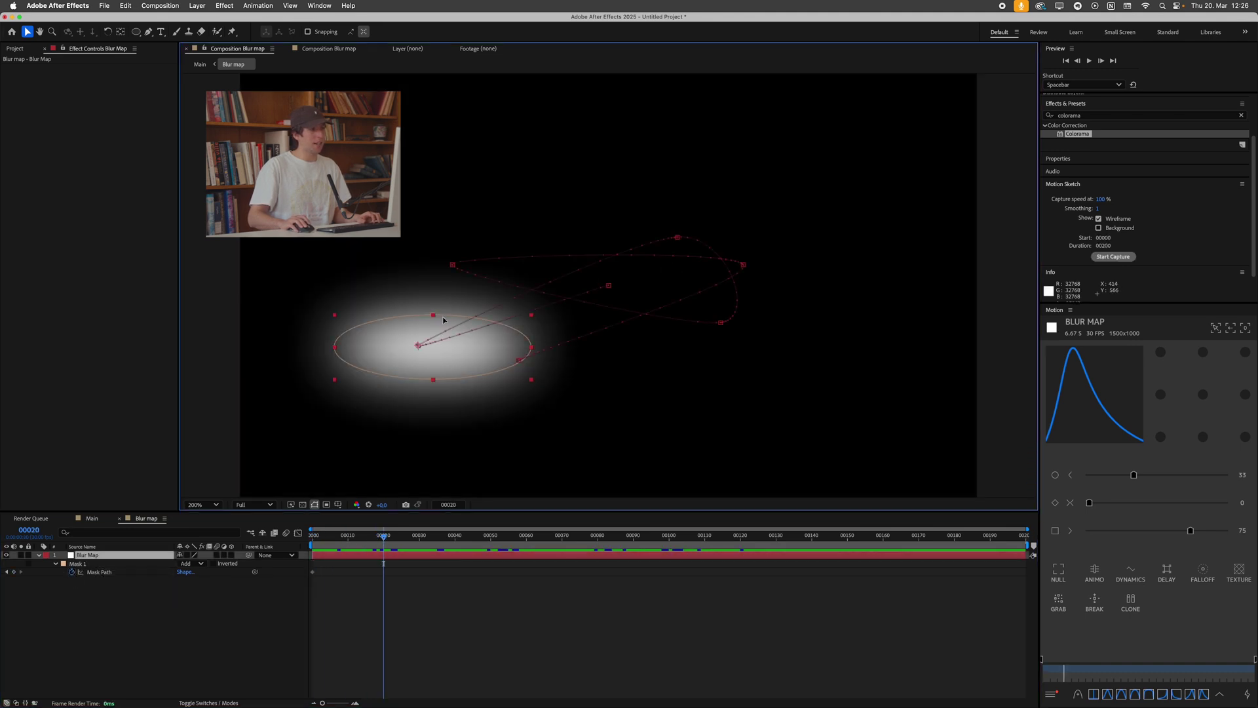
{"action": "left_click_drag", "start_coordinate": [435, 316], "coordinate": [434, 363]}
Reshape the mask vertices at frames 39 and 58, then preview the animation.
{"action": "left_click_drag", "start_coordinate": [382, 540], "coordinate": [451, 540]}
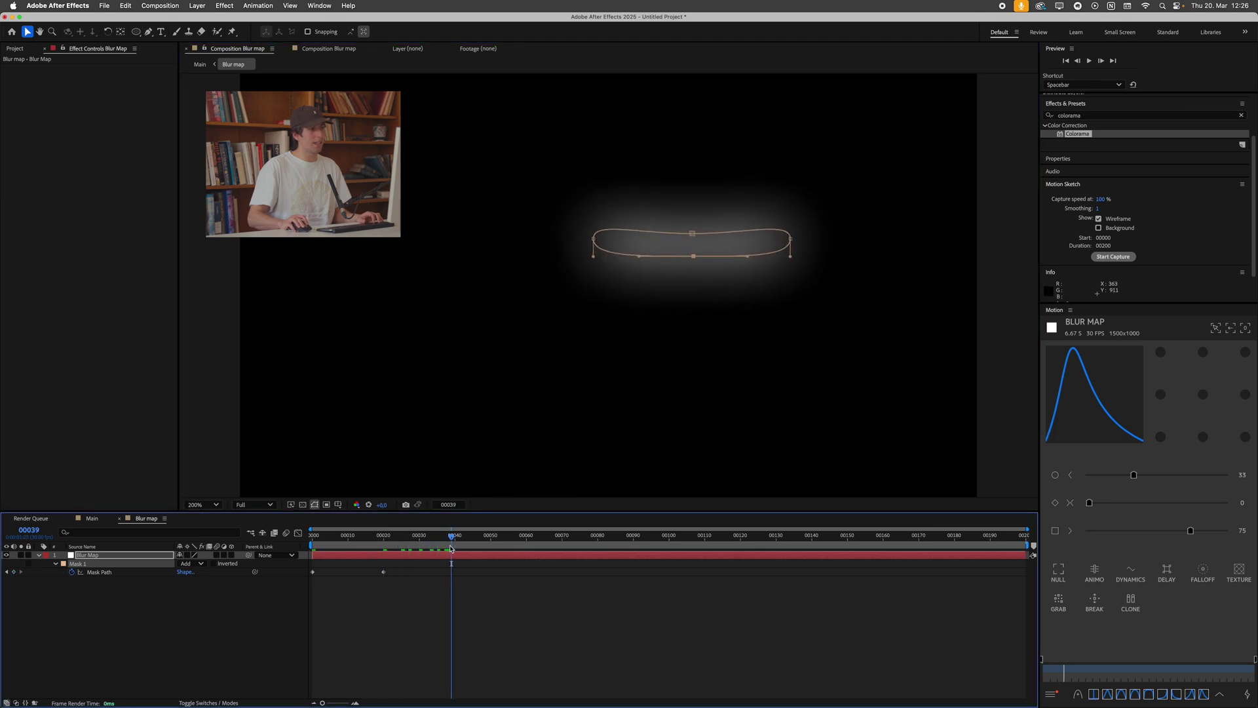
{"action": "left_click_drag", "start_coordinate": [689, 235], "coordinate": [630, 207]}
{"action": "left_click_drag", "start_coordinate": [693, 255], "coordinate": [680, 237]}
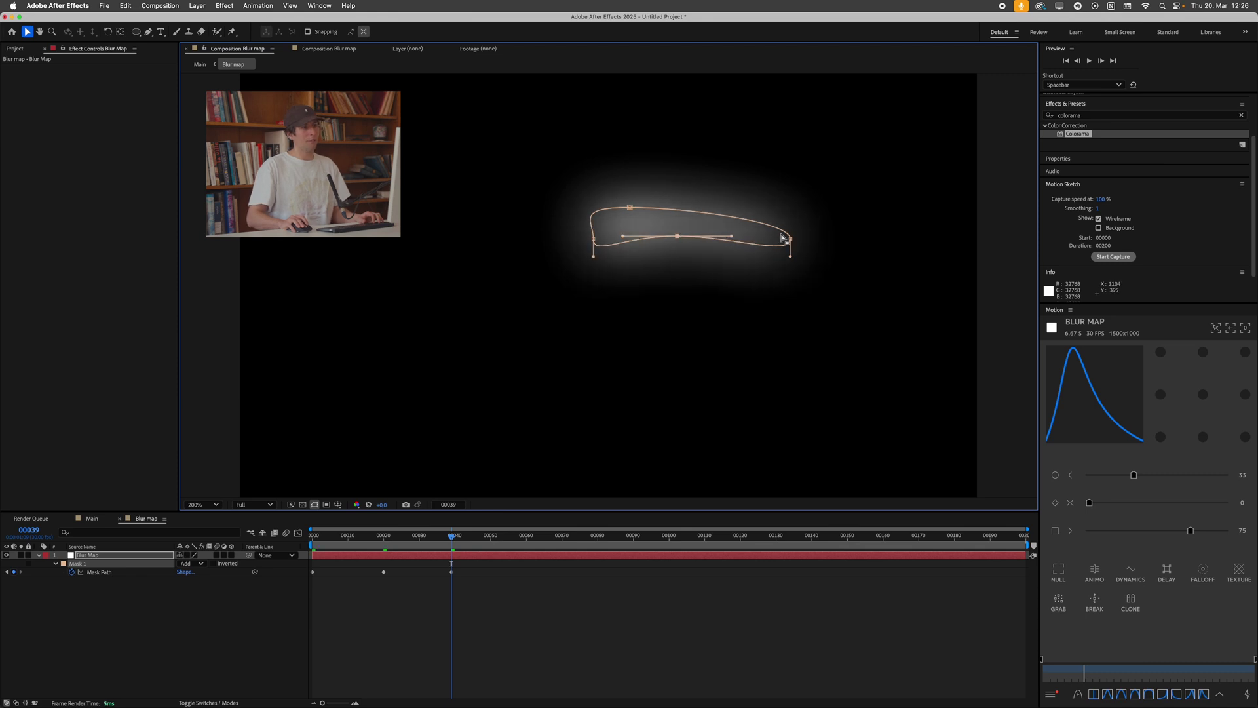
{"action": "left_click_drag", "start_coordinate": [790, 239], "coordinate": [788, 272]}
{"action": "left_click_drag", "start_coordinate": [455, 542], "coordinate": [519, 542]}
{"action": "left_click_drag", "start_coordinate": [721, 325], "coordinate": [675, 336]}
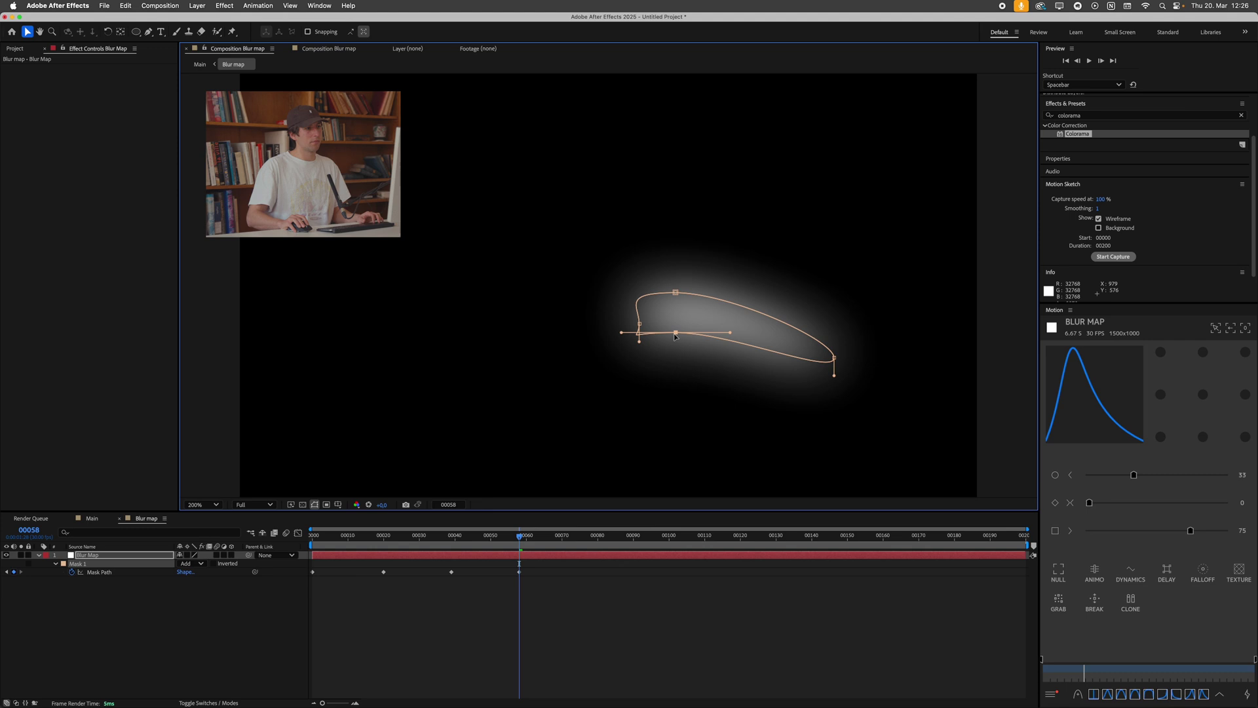
{"action": "left_click_drag", "start_coordinate": [677, 292], "coordinate": [554, 281]}
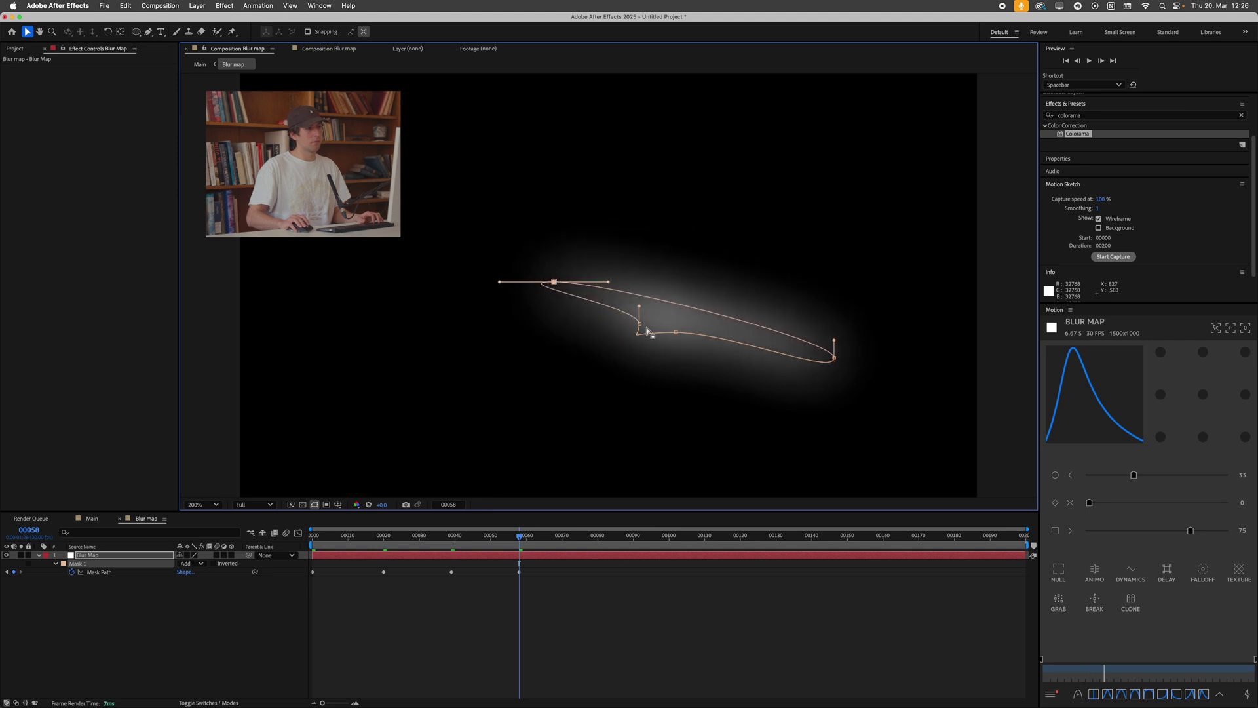
{"action": "key", "text": "space"}
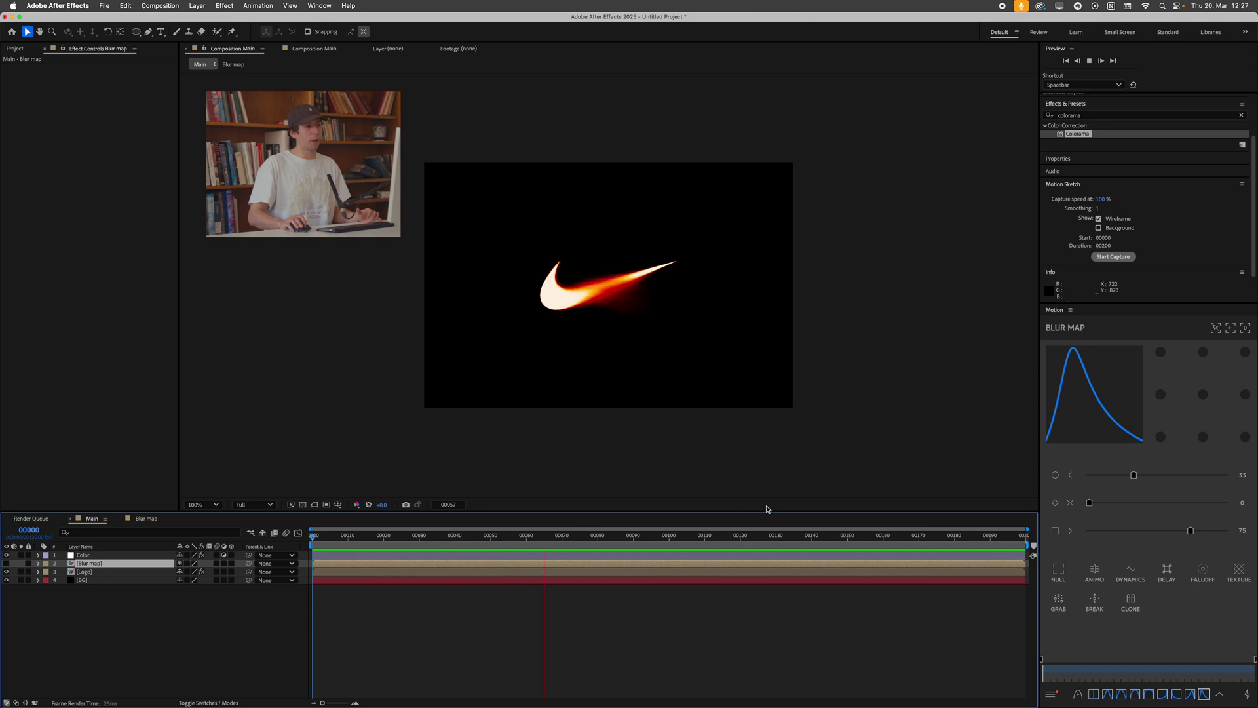
{"action": "left_click", "coordinate": [99, 596]}
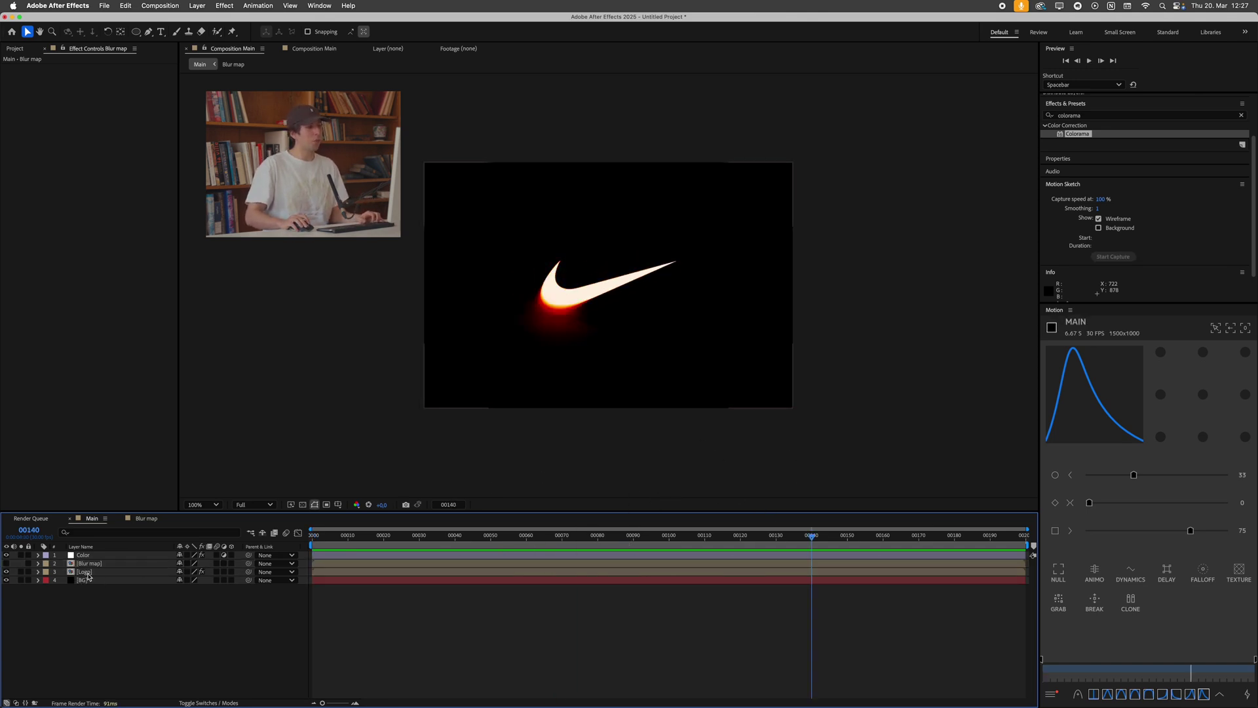
In the Logo precomp, delete the Nike logo and add a 'SERPENT'S PASS' text layer.
{"action": "double_click", "coordinate": [94, 575]}
{"action": "left_click", "coordinate": [571, 305]}
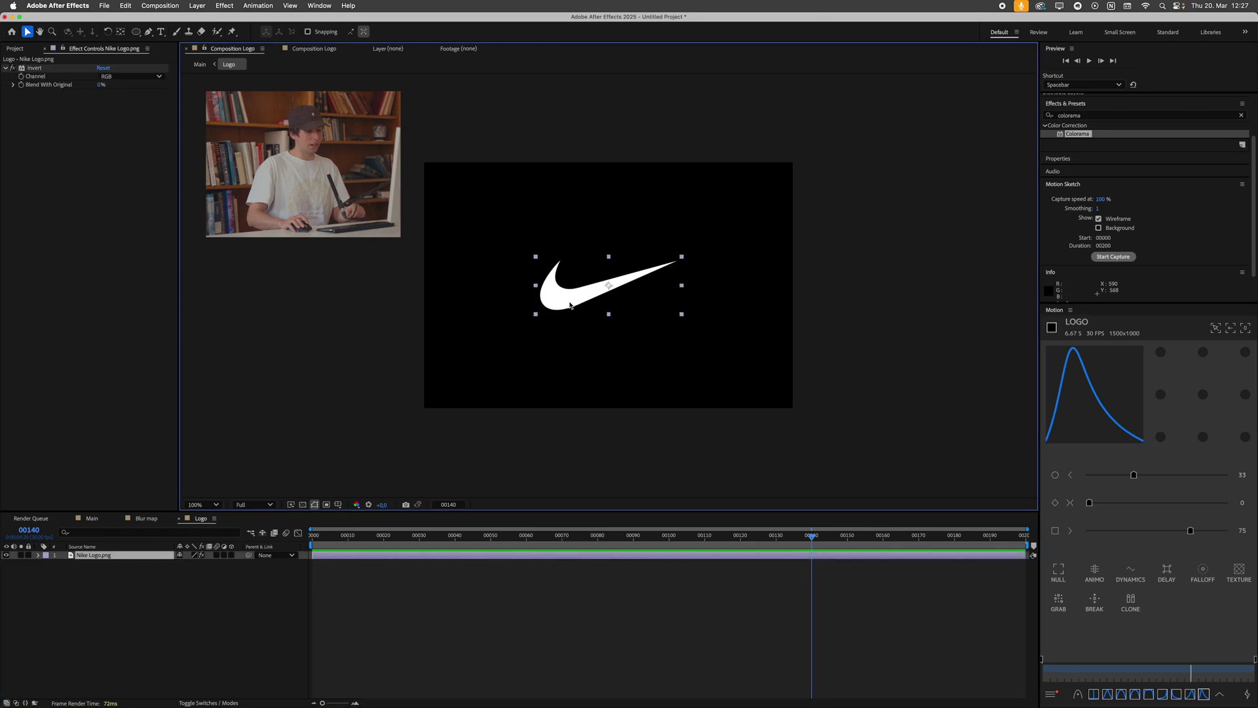
{"action": "key", "text": "Delete"}
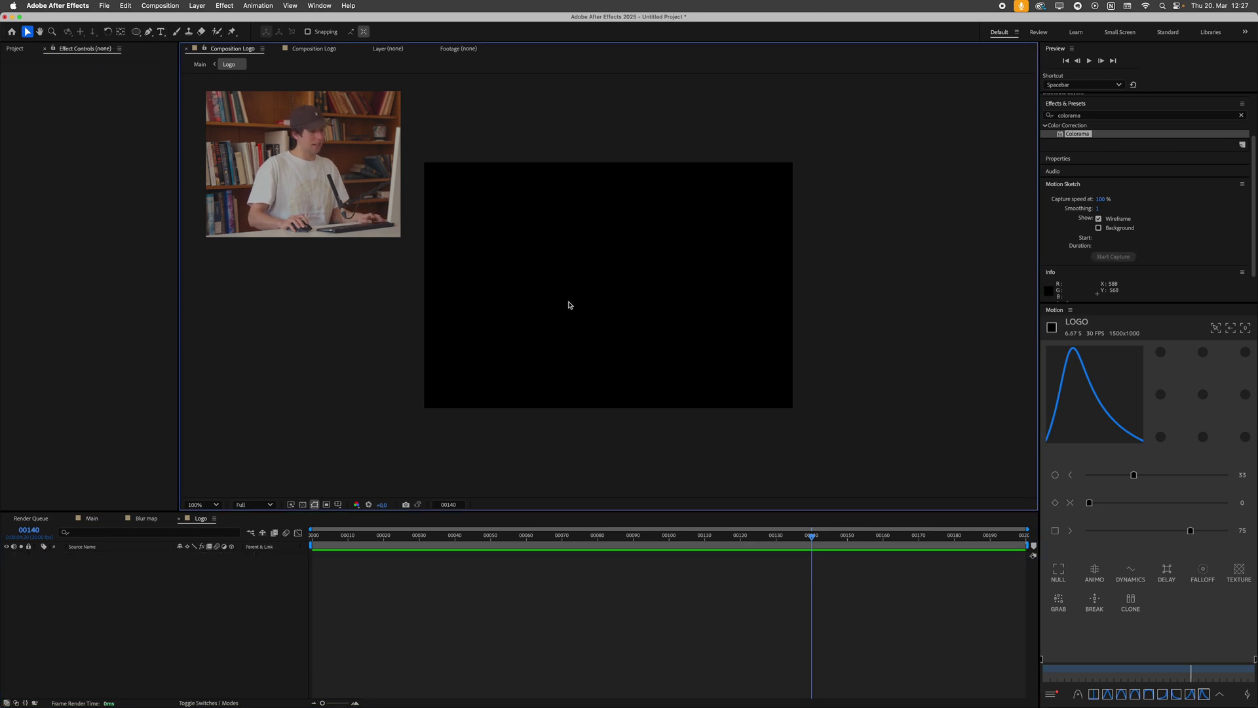
{"action": "key", "text": "super+t"}
{"action": "left_click", "coordinate": [565, 286]}
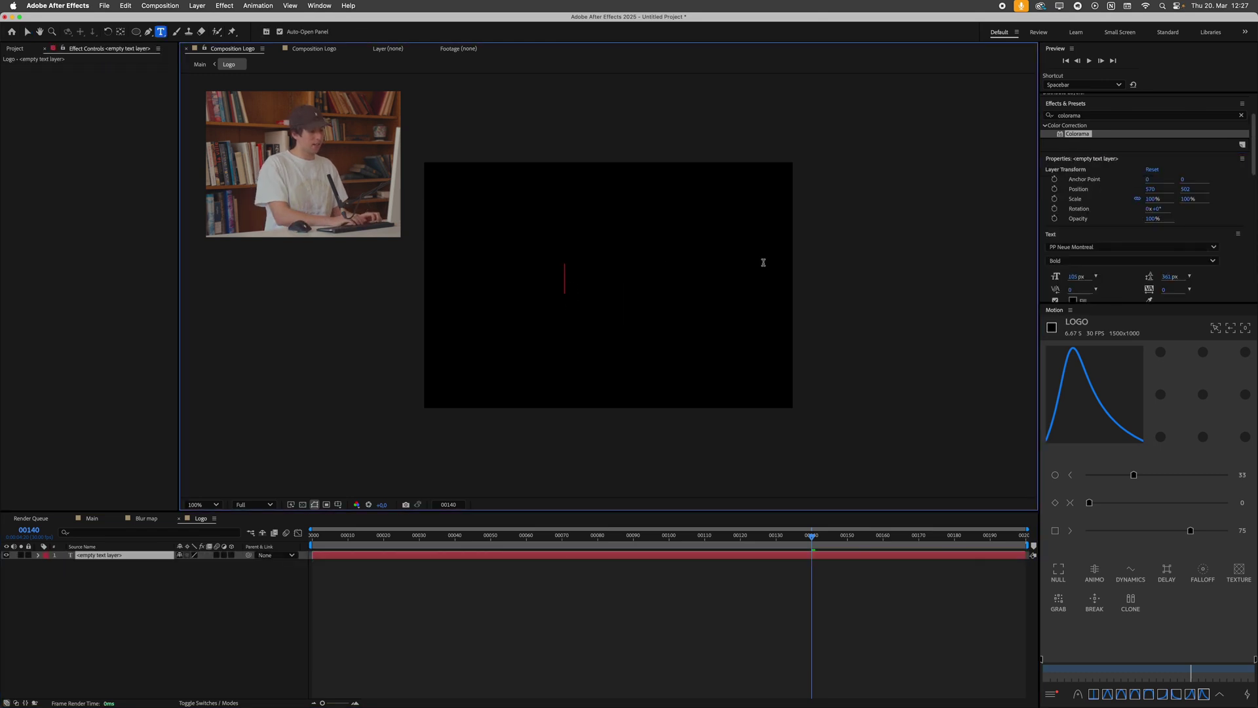
Return to the Main composition and preview the text's blur animation.
{"action": "key", "text": "Tab"}
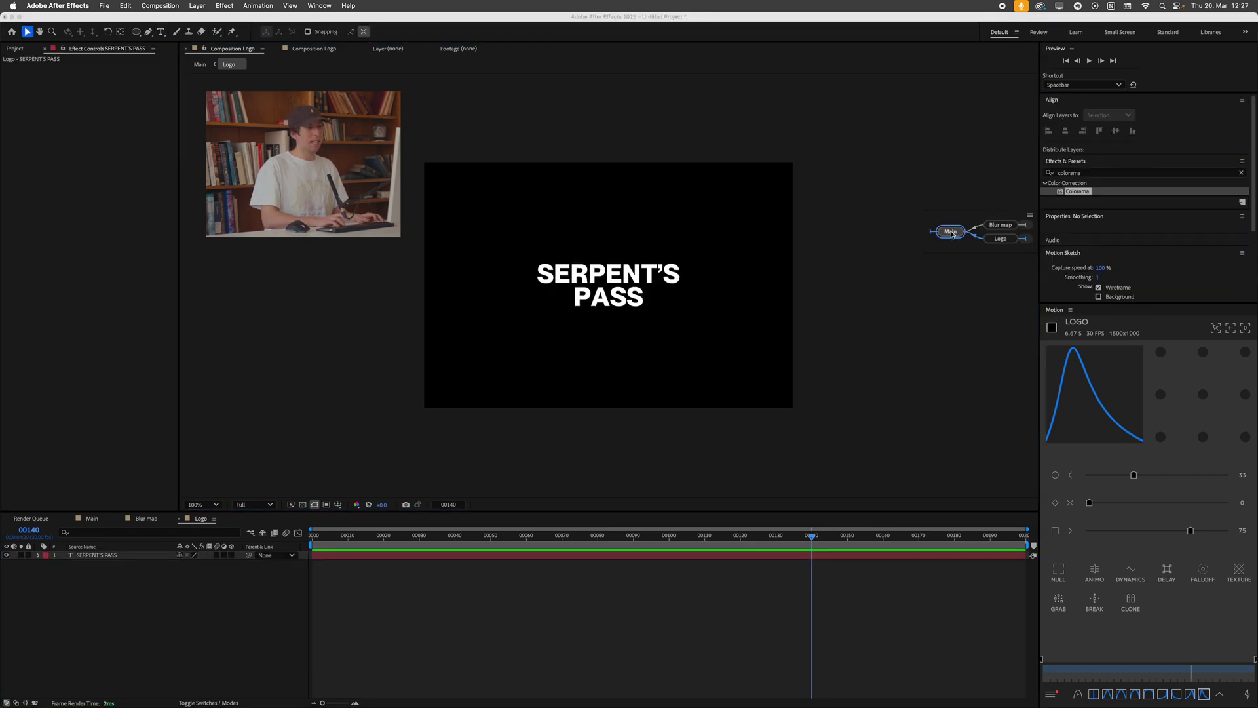
{"action": "left_click", "coordinate": [951, 234]}
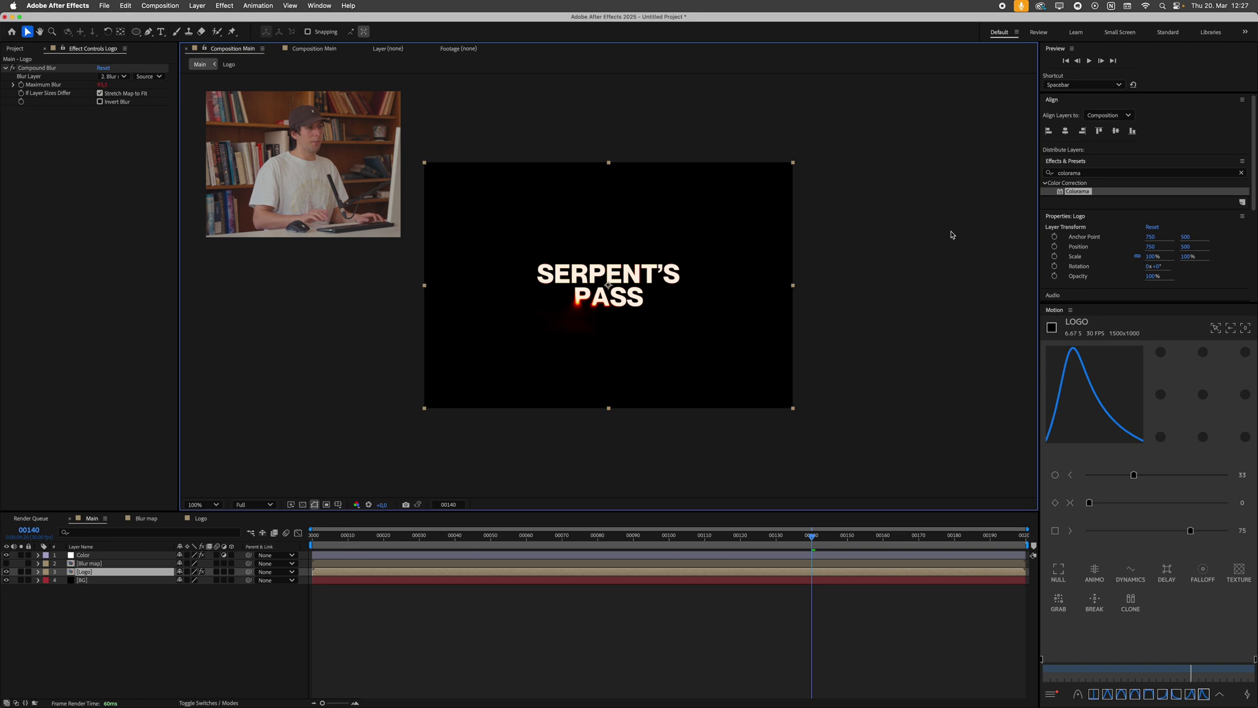
{"action": "left_click", "coordinate": [472, 542]}
{"action": "key", "text": "space"}
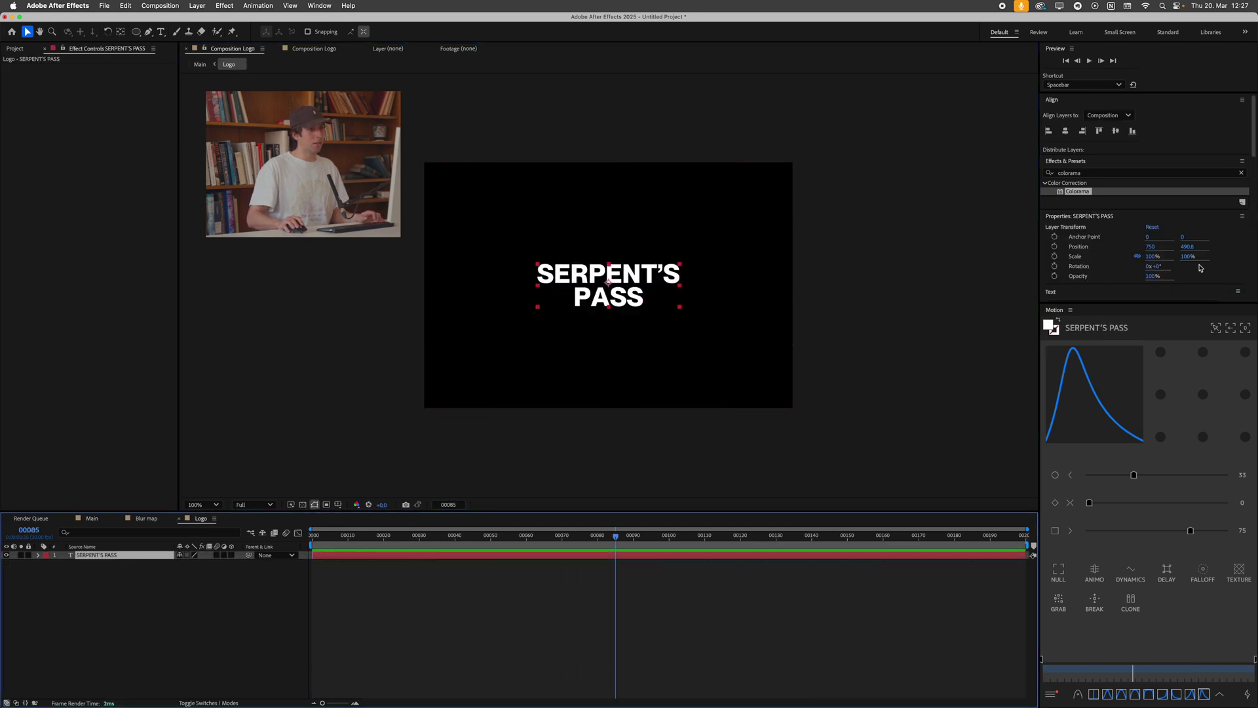
Try Colorama's Granite and Ramp Red palettes on the Color layer, then settle on Sunset.
{"action": "left_click", "coordinate": [317, 555]}
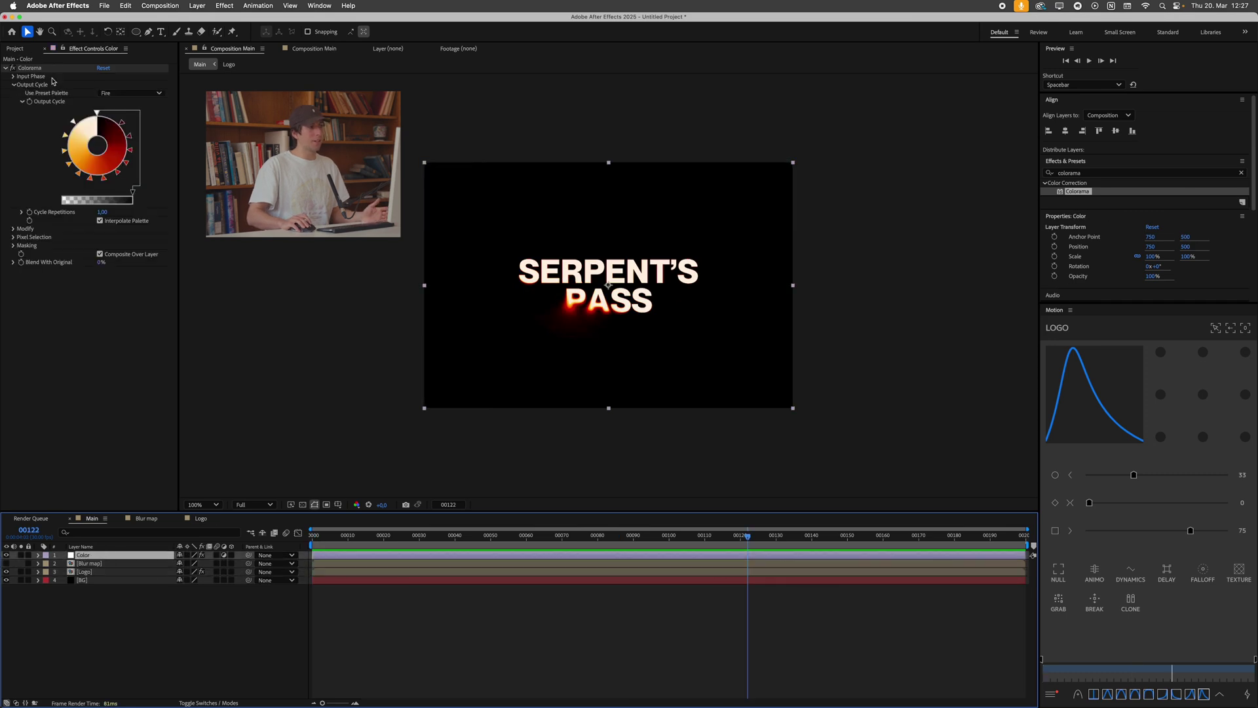
{"action": "left_click", "coordinate": [105, 94]}
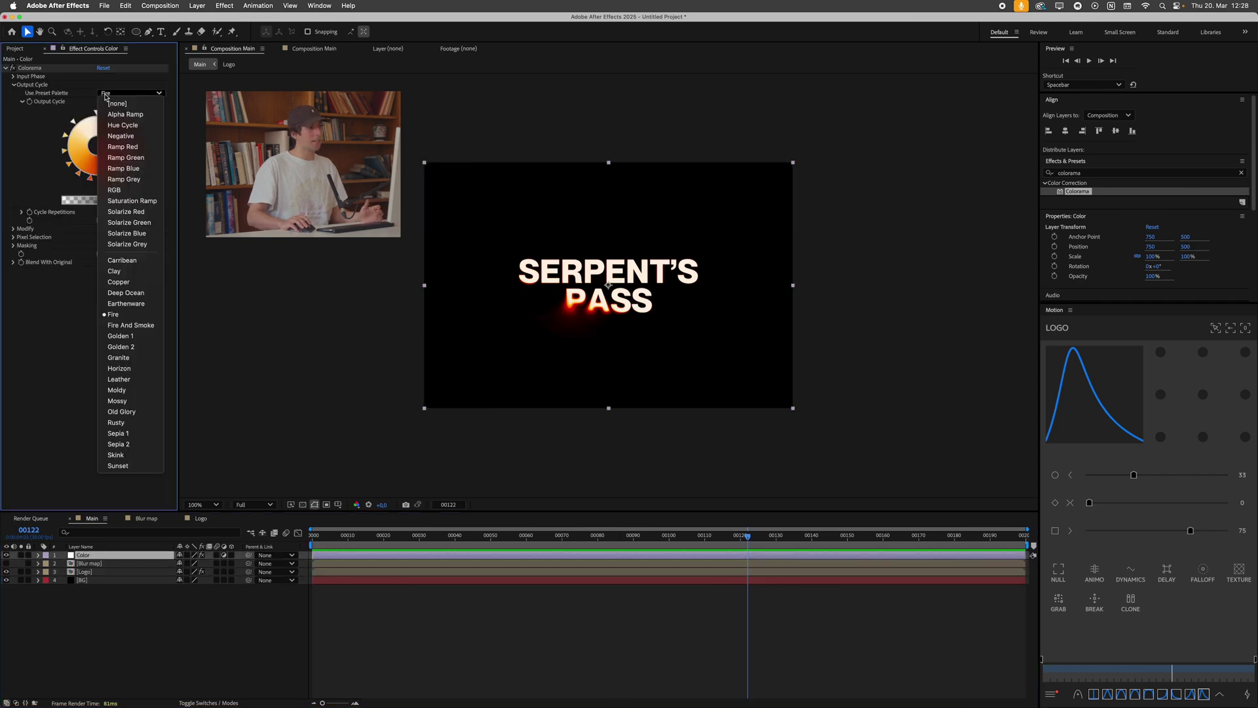
{"action": "left_click", "coordinate": [118, 358]}
{"action": "left_click_drag", "start_coordinate": [368, 534], "coordinate": [246, 534]}
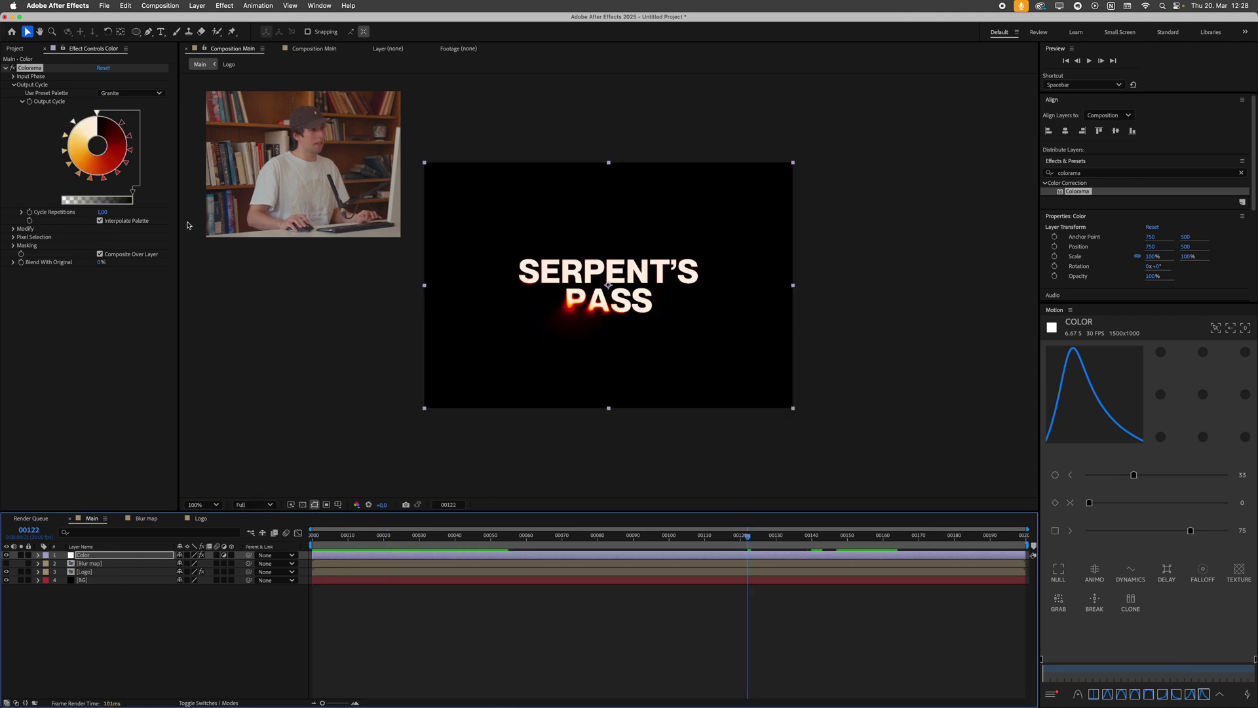
{"action": "key", "text": "super+z"}
{"action": "key", "text": "super+z"}
{"action": "left_click_drag", "start_coordinate": [381, 537], "coordinate": [244, 541]}
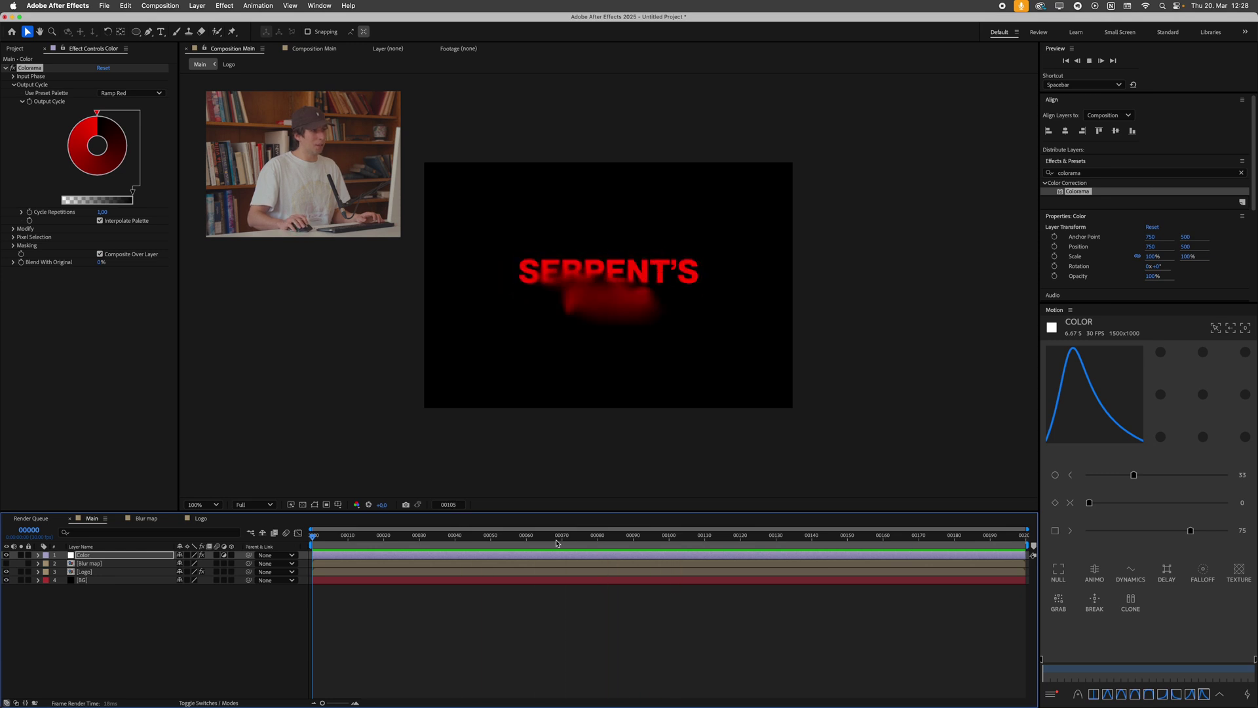
{"action": "left_click", "coordinate": [124, 98]}
{"action": "left_click", "coordinate": [114, 314]}
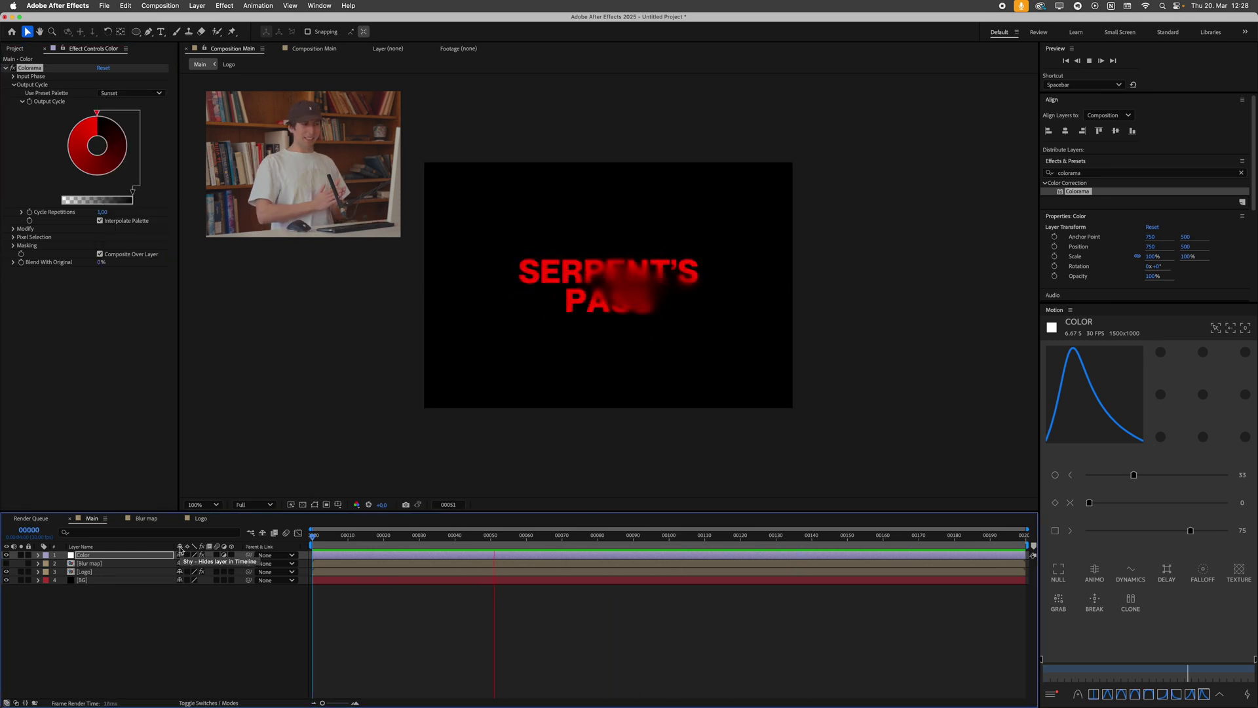
{"action": "left_click", "coordinate": [110, 597]}
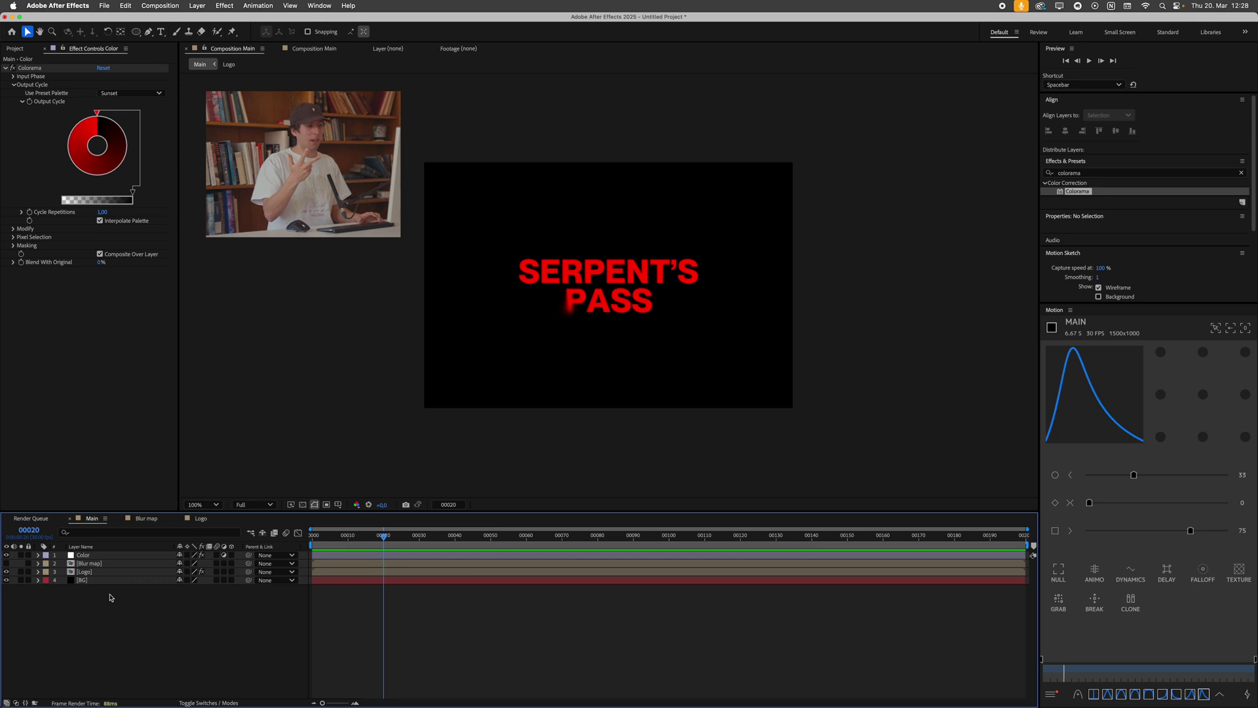
{"action": "double_click", "coordinate": [84, 571]}
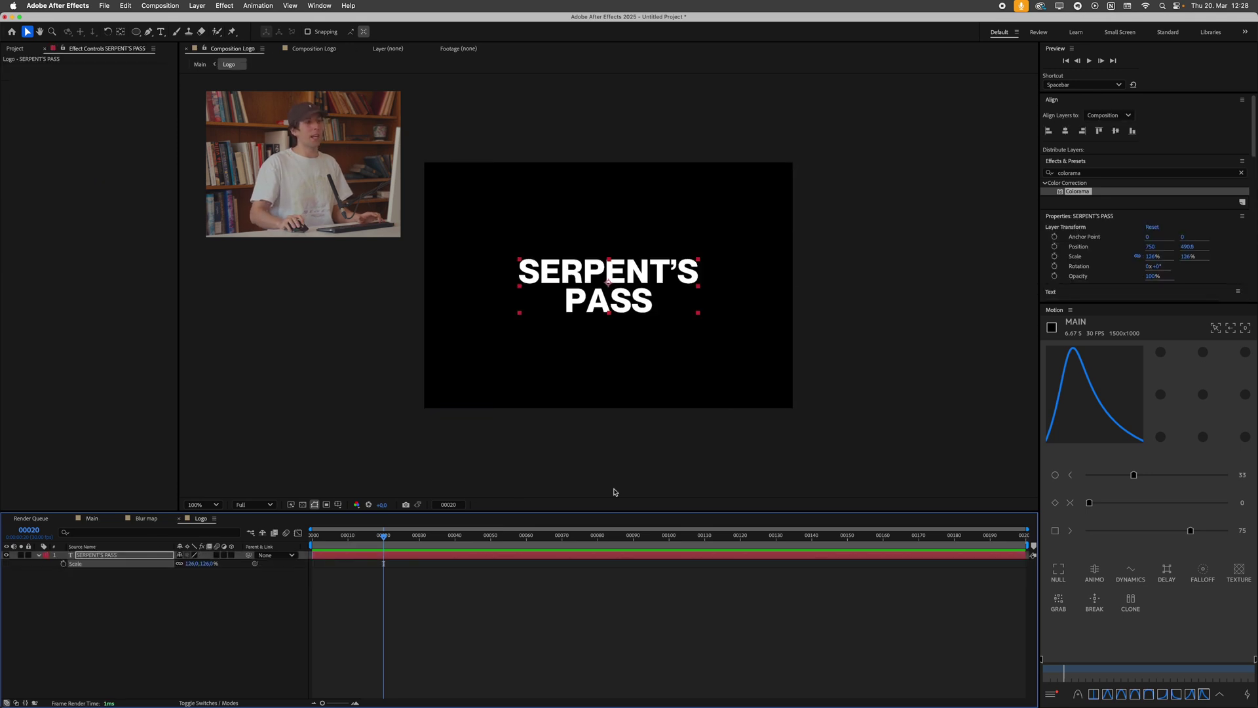
{"action": "key", "text": "Tab"}
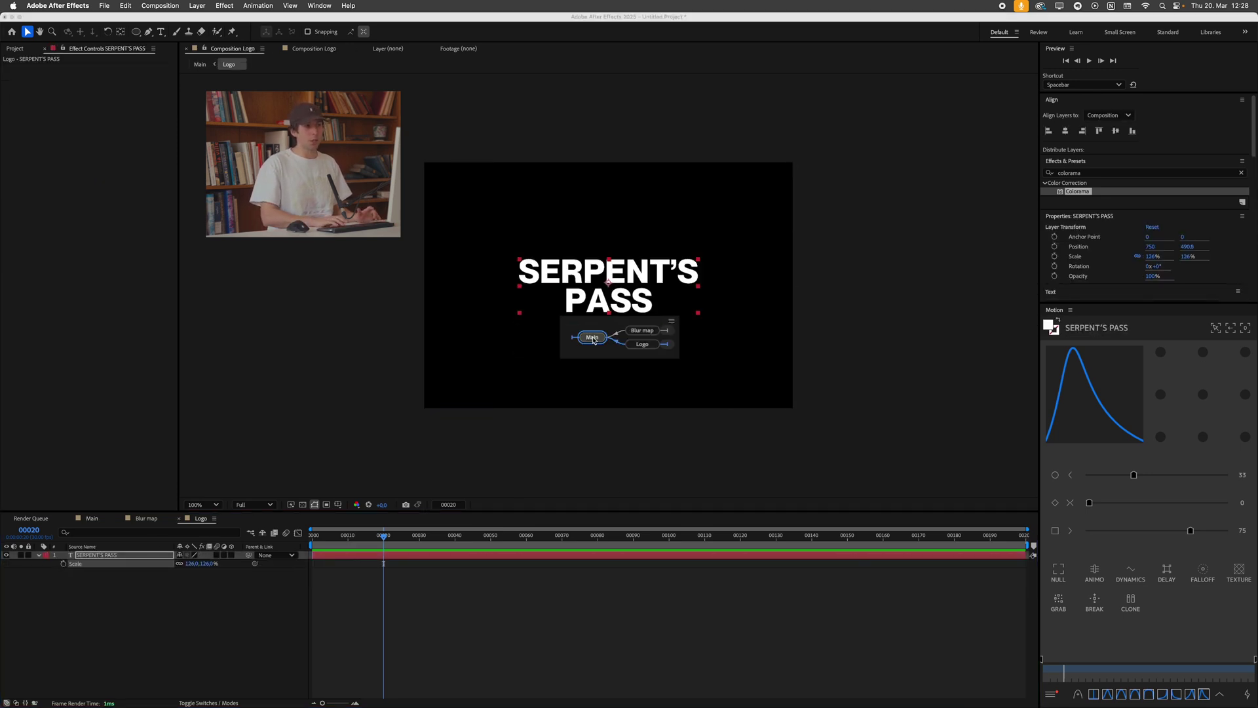
{"action": "left_click", "coordinate": [593, 340]}
{"action": "left_click", "coordinate": [83, 554]}
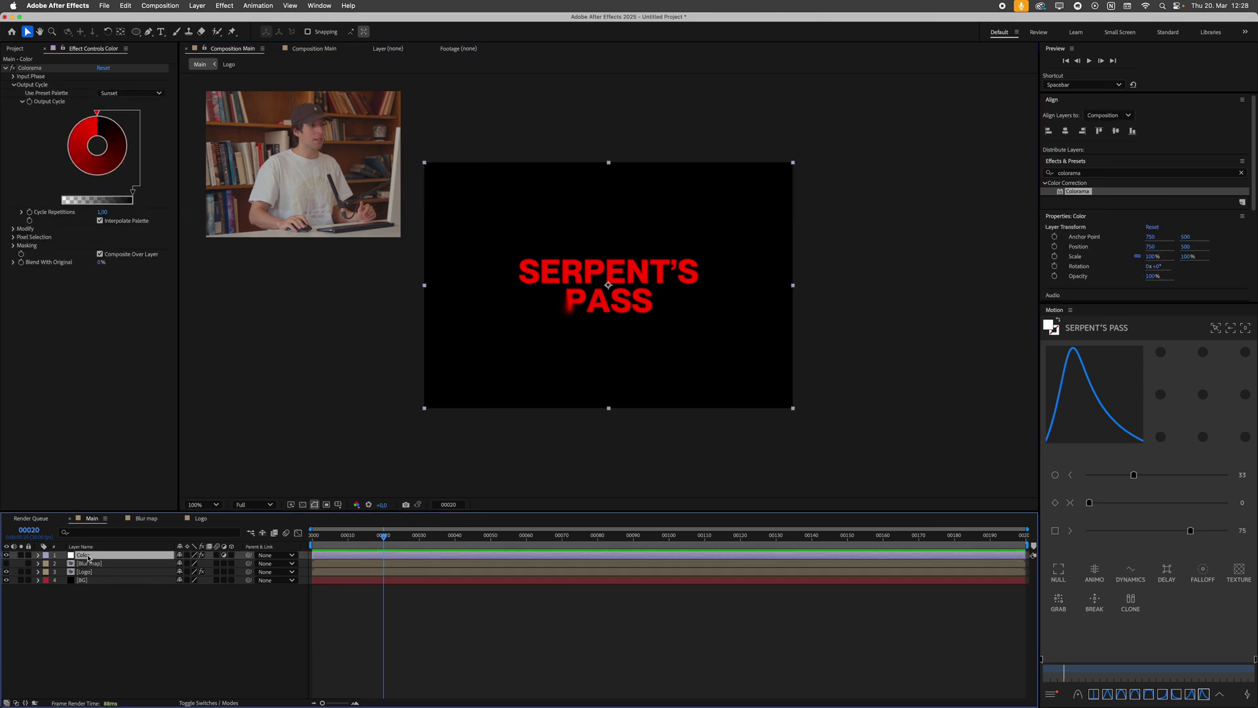
{"action": "left_click", "coordinate": [38, 69]}
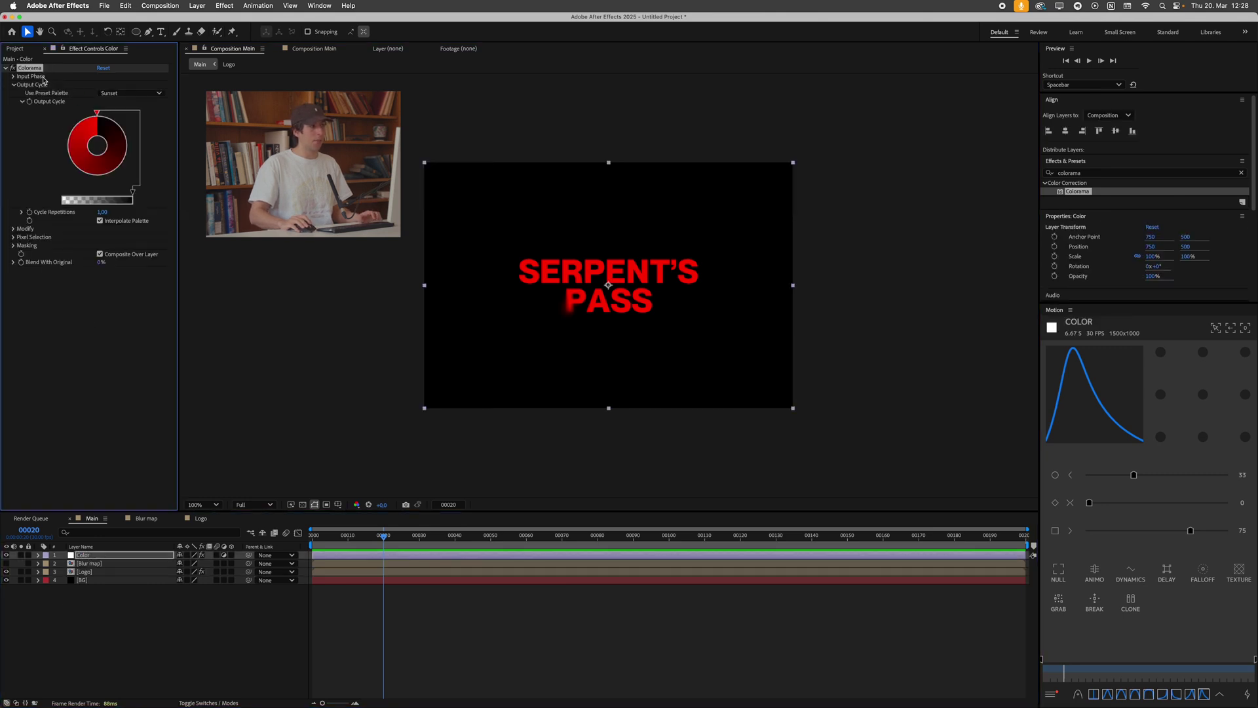
{"action": "left_click", "coordinate": [87, 557]}
{"action": "left_click", "coordinate": [1098, 177]}
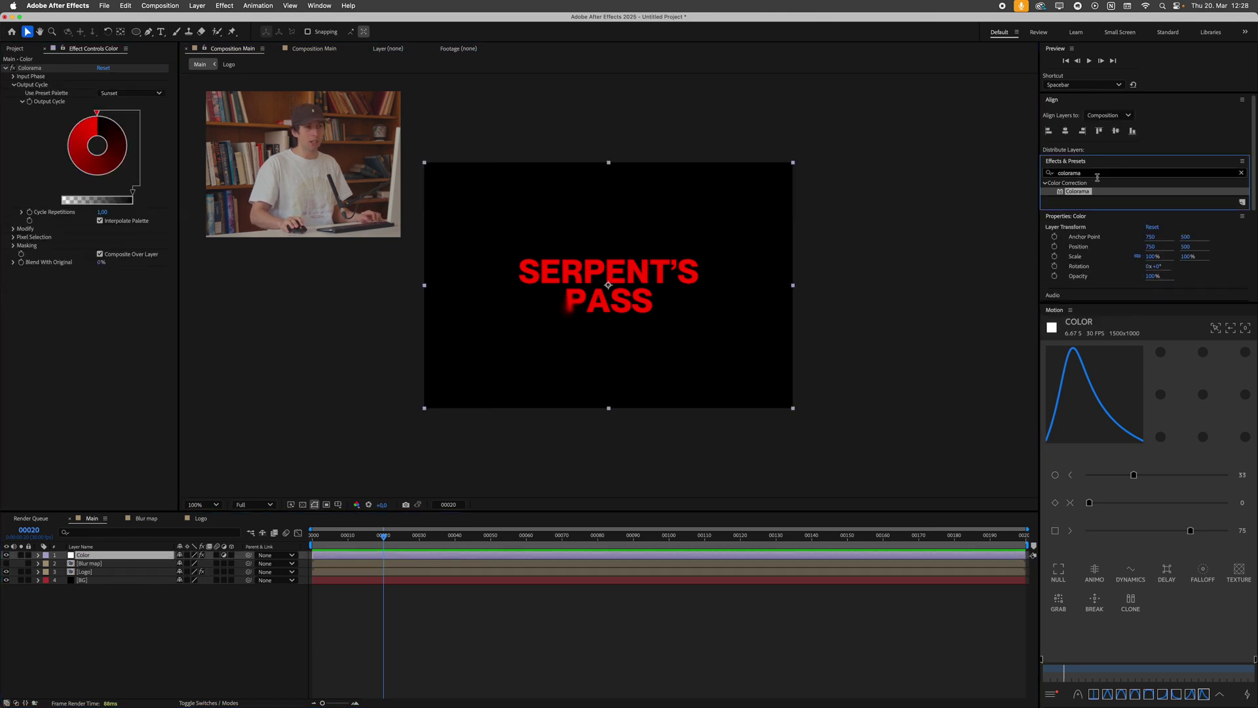
Apply Glow to the Color layer above Colorama and widen its radius to 54.
{"action": "double_click", "coordinate": [1098, 174]}
{"action": "type", "text": "gl"}
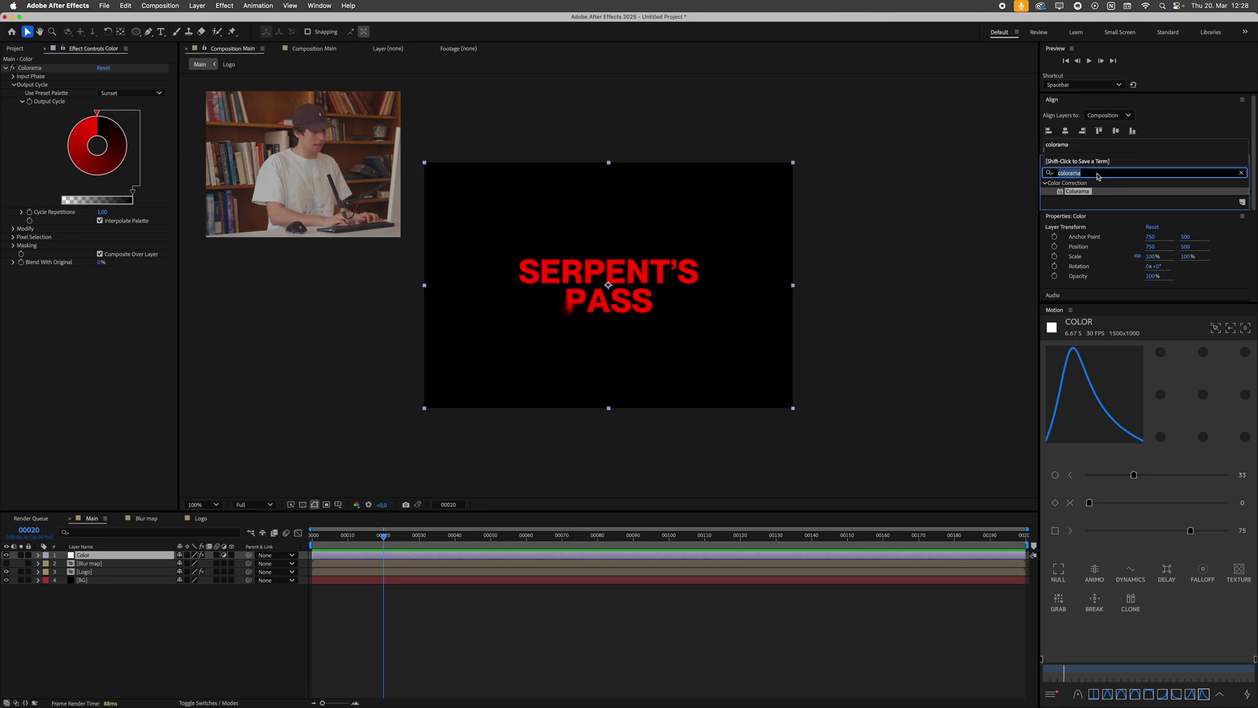
{"action": "type", "text": "ow"}
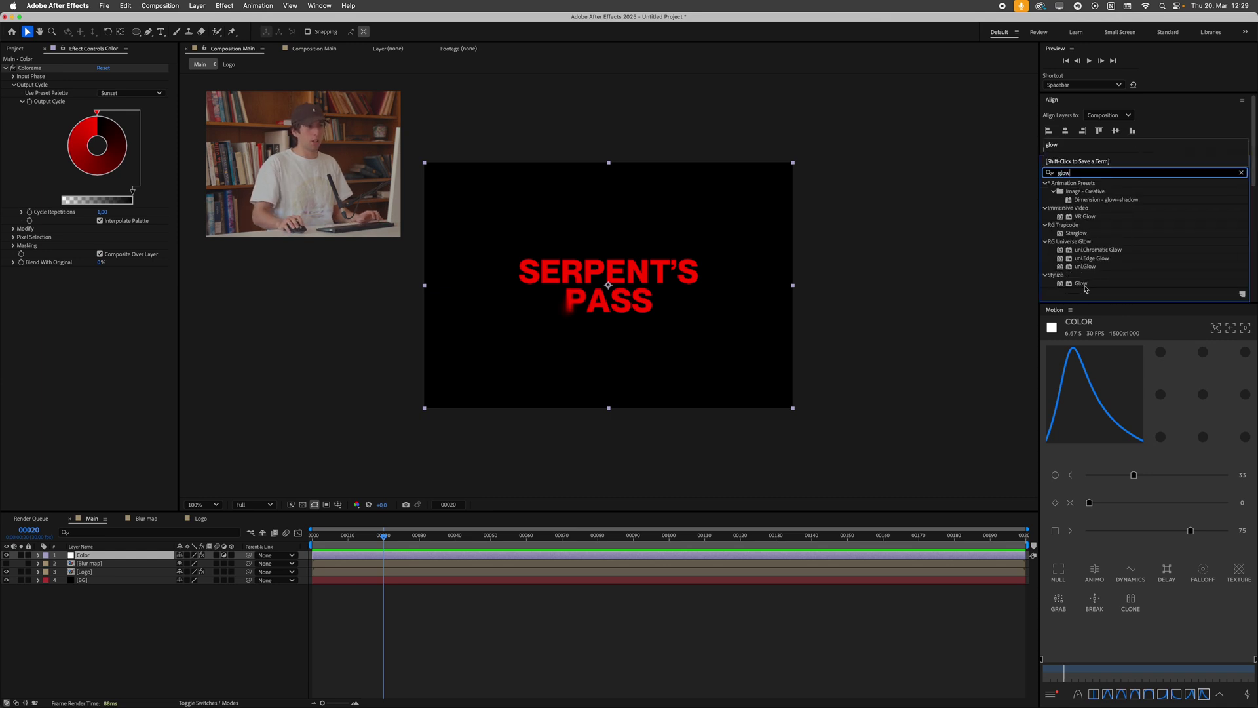
{"action": "left_click_drag", "start_coordinate": [1082, 283], "coordinate": [771, 281]}
{"action": "left_click_drag", "start_coordinate": [76, 134], "coordinate": [83, 148]}
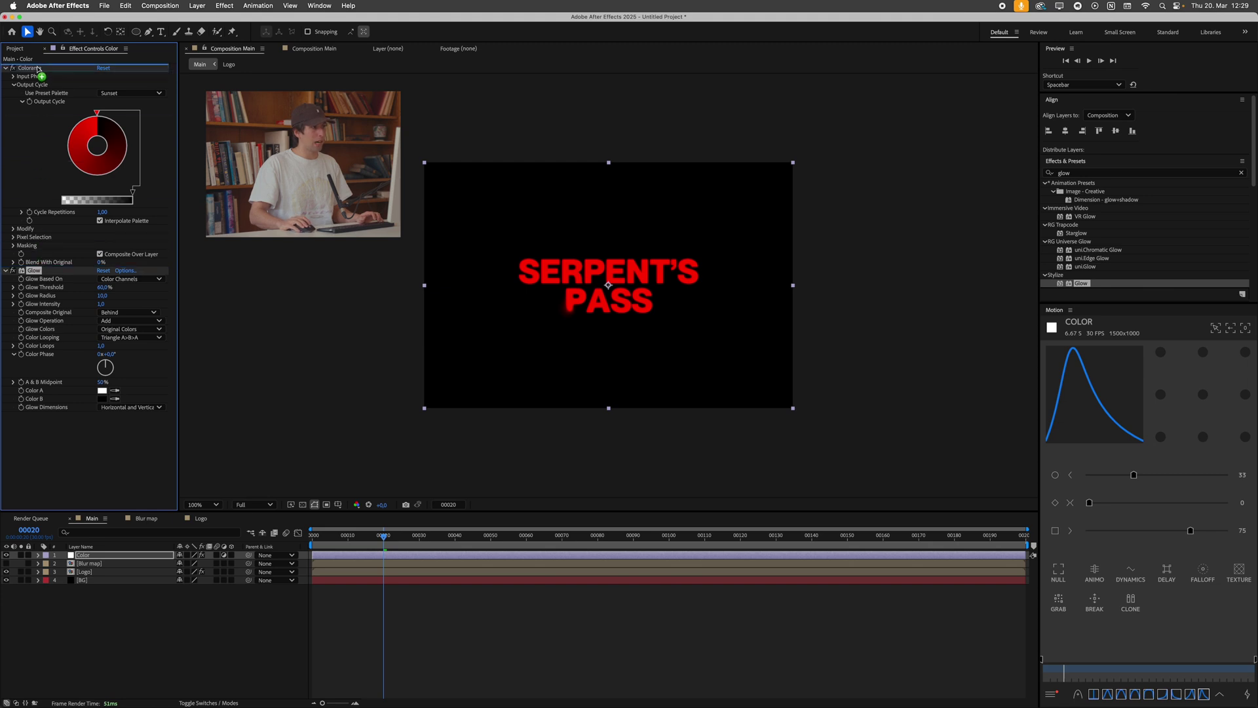
{"action": "left_click_drag", "start_coordinate": [37, 68], "coordinate": [37, 70]}
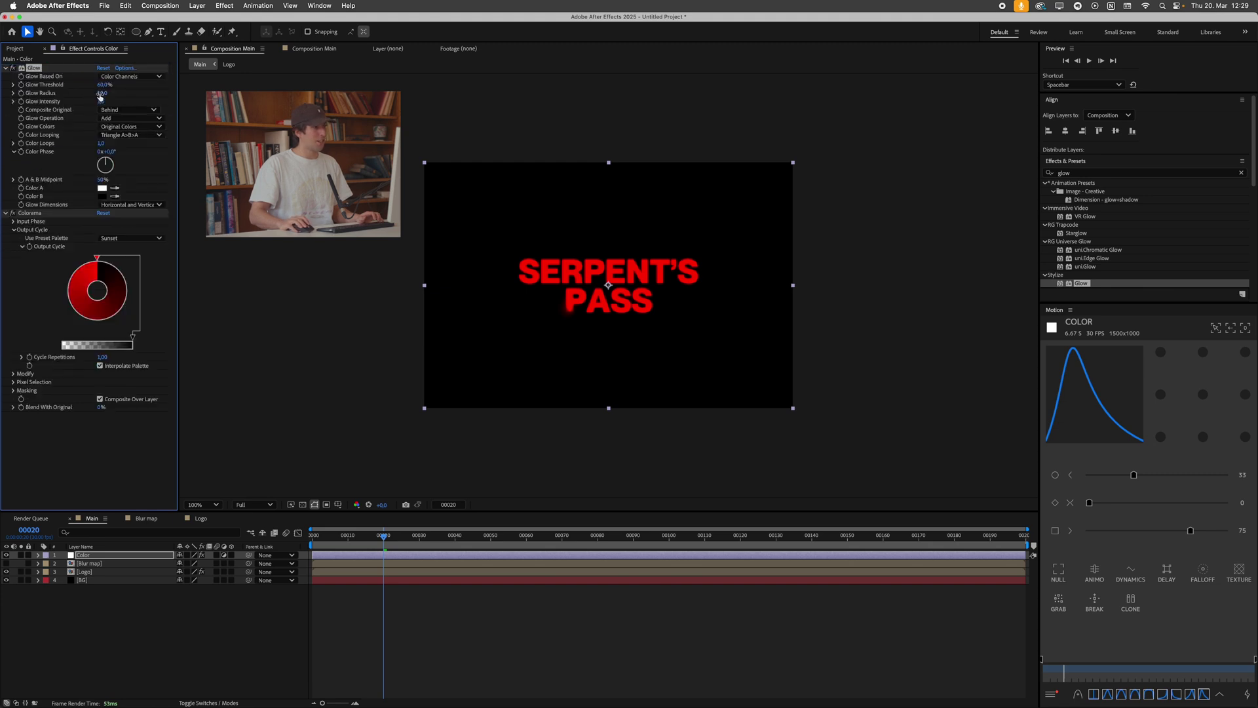
{"action": "left_click_drag", "start_coordinate": [100, 93], "coordinate": [132, 94]}
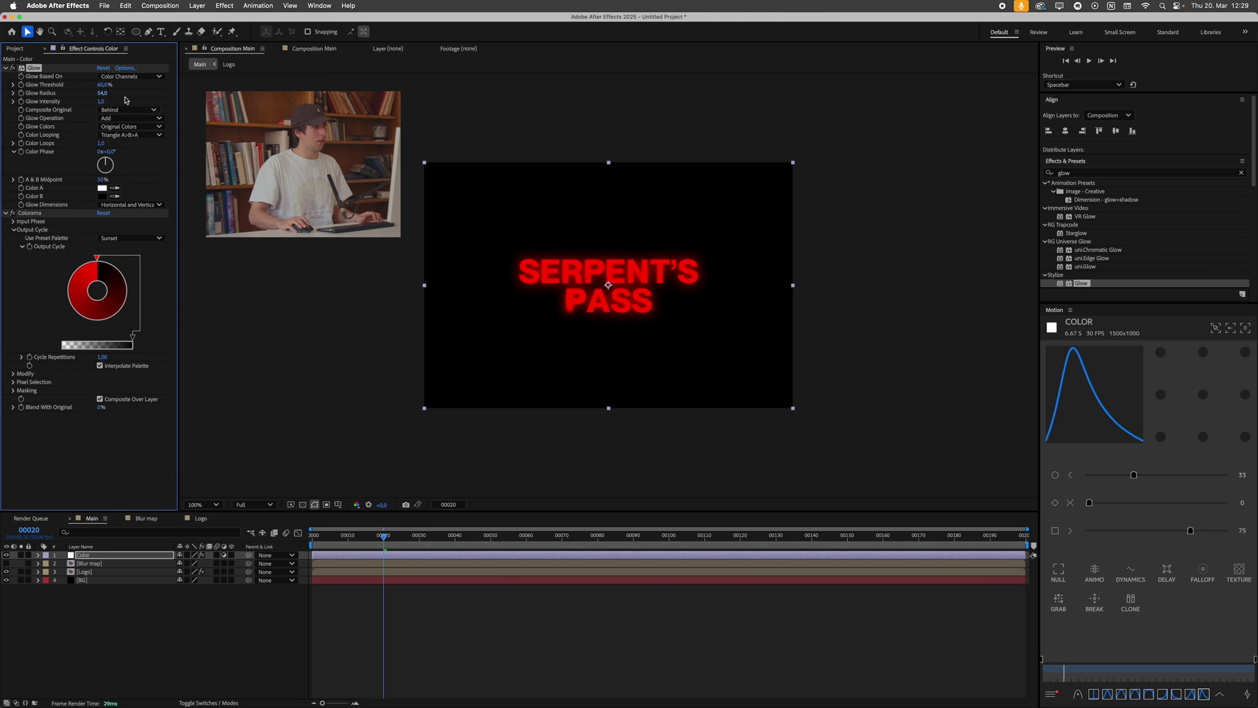
Switch Colorama to the Fire palette, lower Glow Intensity slightly, and preview the title.
{"action": "left_click", "coordinate": [131, 239]}
{"action": "left_click", "coordinate": [124, 462]}
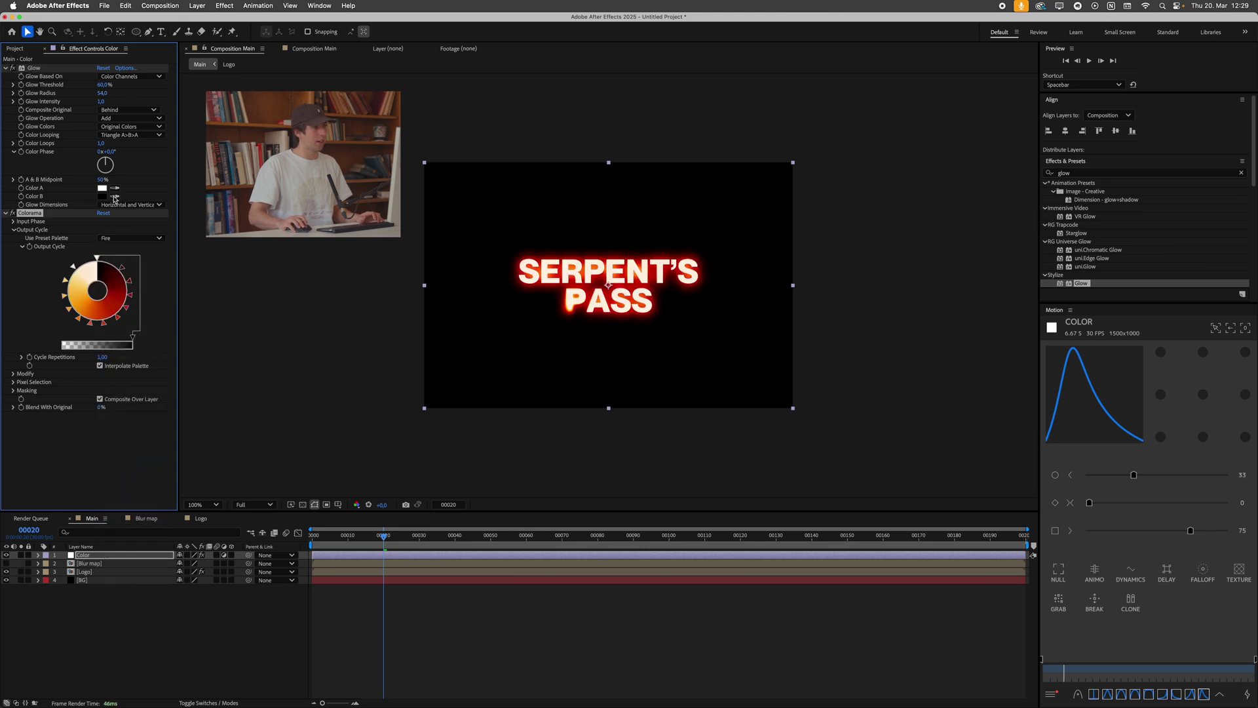
{"action": "left_click_drag", "start_coordinate": [97, 102], "coordinate": [95, 102]}
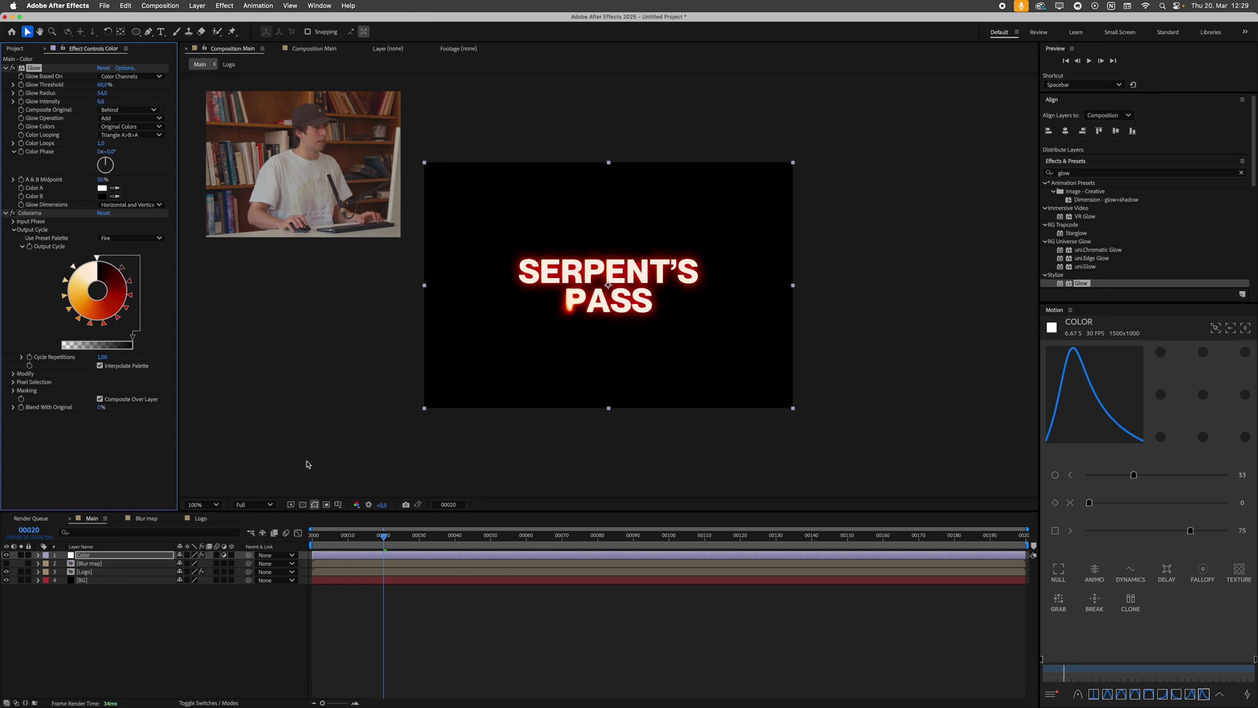
{"action": "key", "text": "space"}
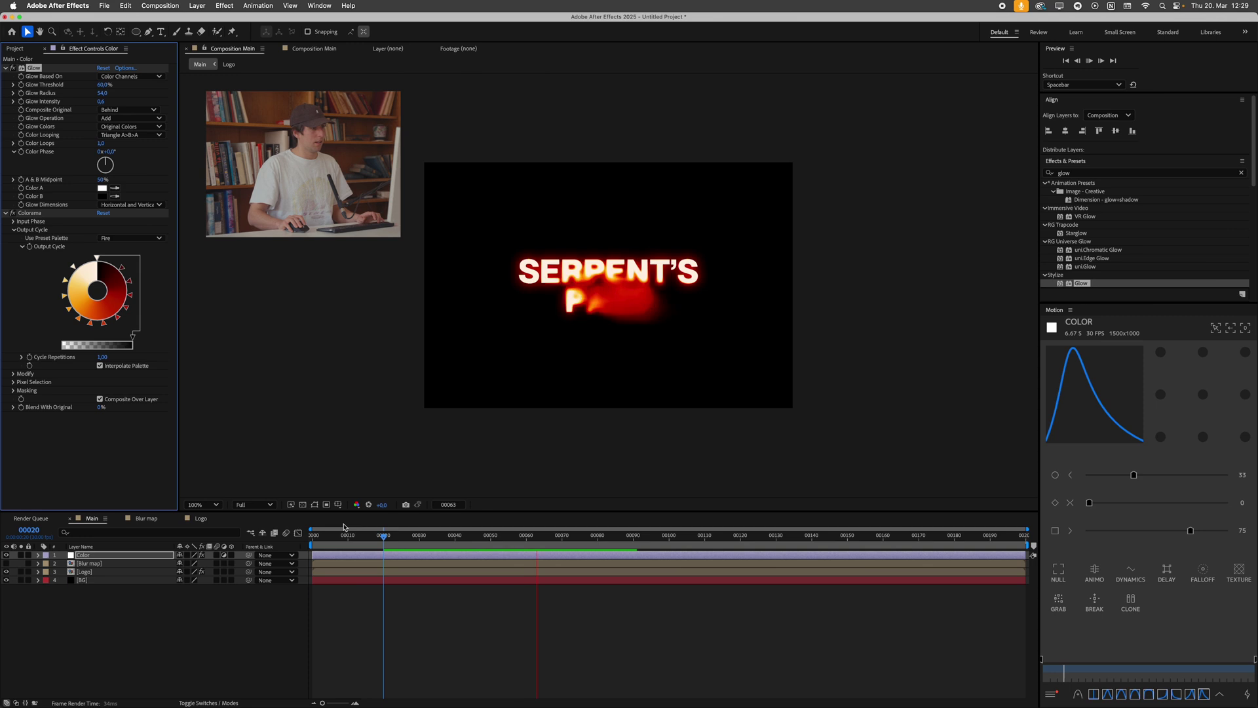
Open the Blur map precomp, add Stock Footage.mp4 from Finder, and scale it to 48%.
{"action": "left_click", "coordinate": [91, 572]}
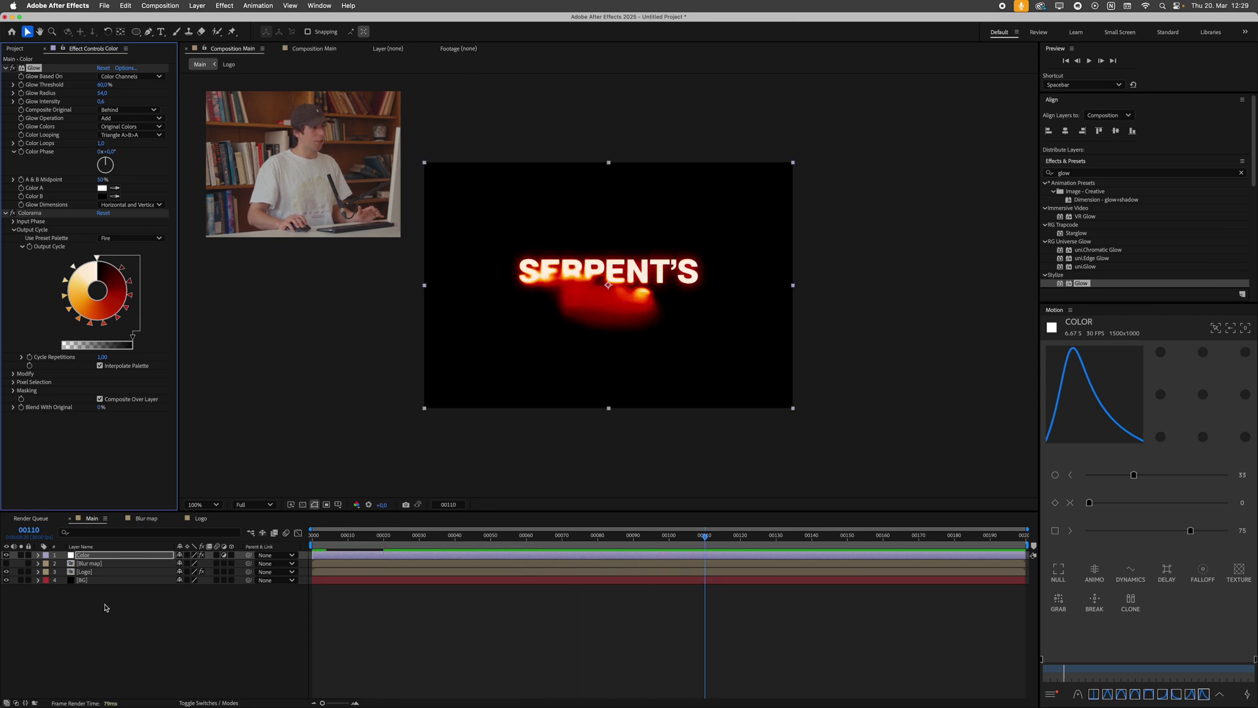
{"action": "double_click", "coordinate": [92, 564]}
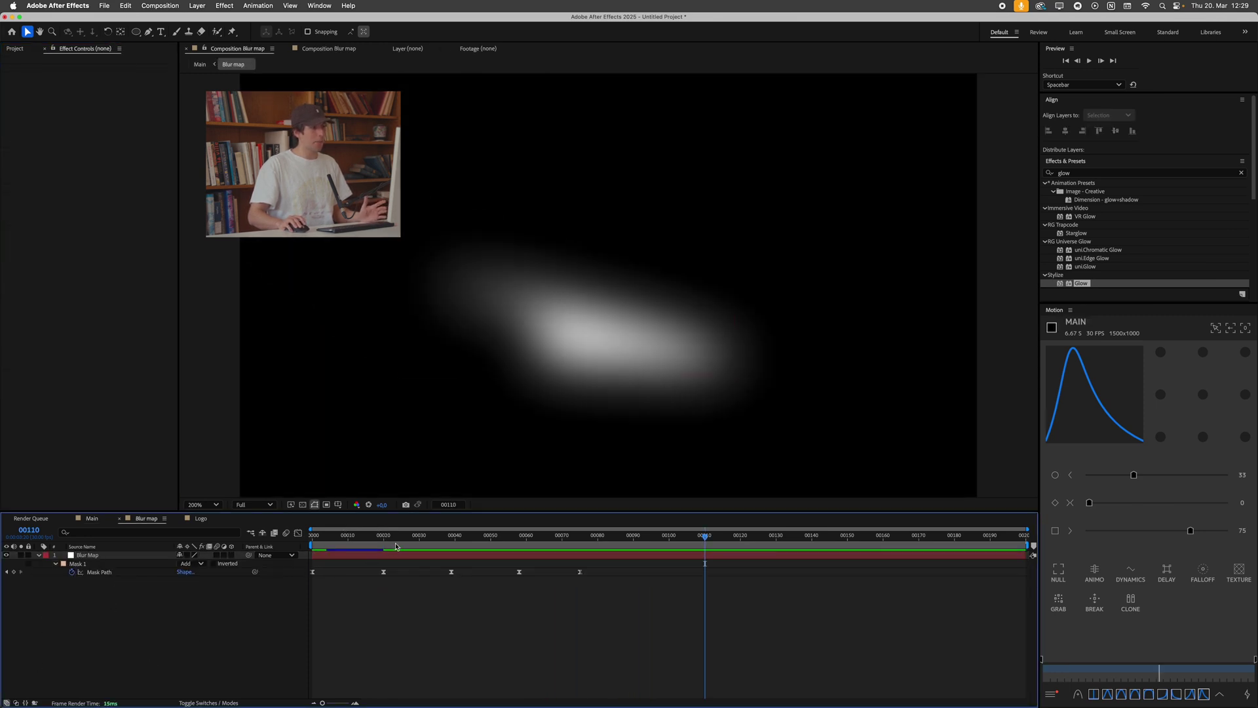
{"action": "key", "text": "space"}
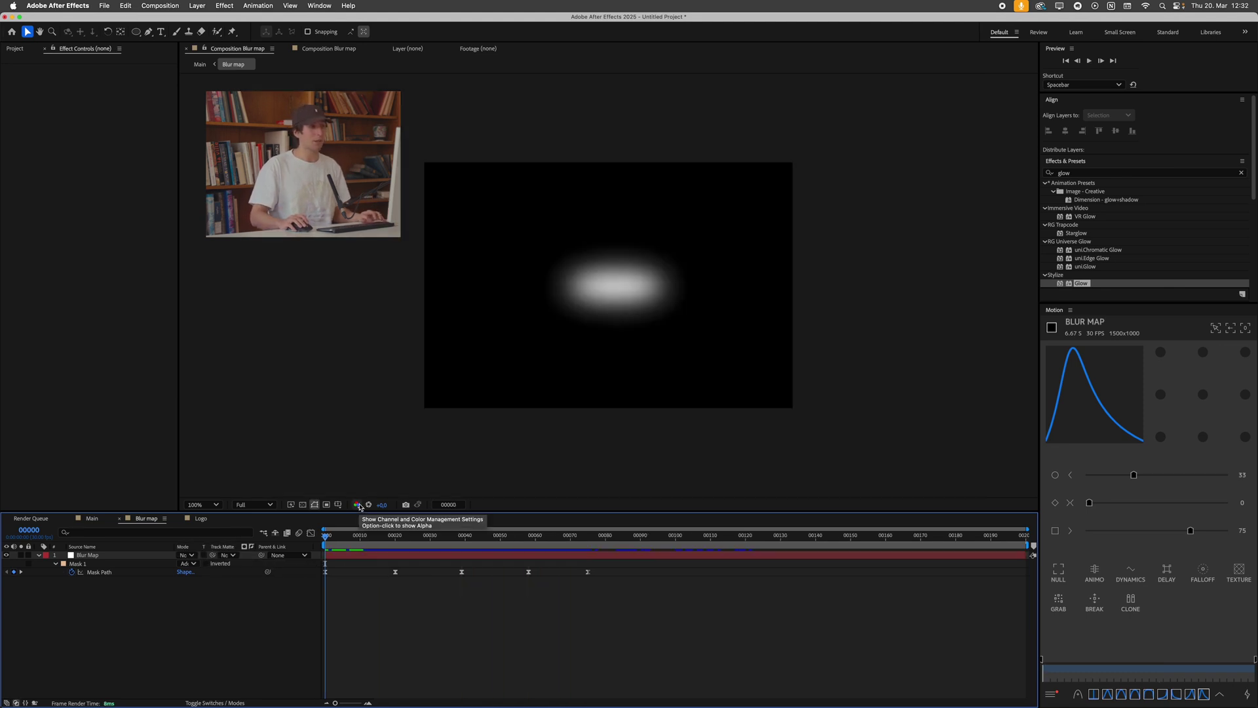
{"action": "key", "text": "super+Tab"}
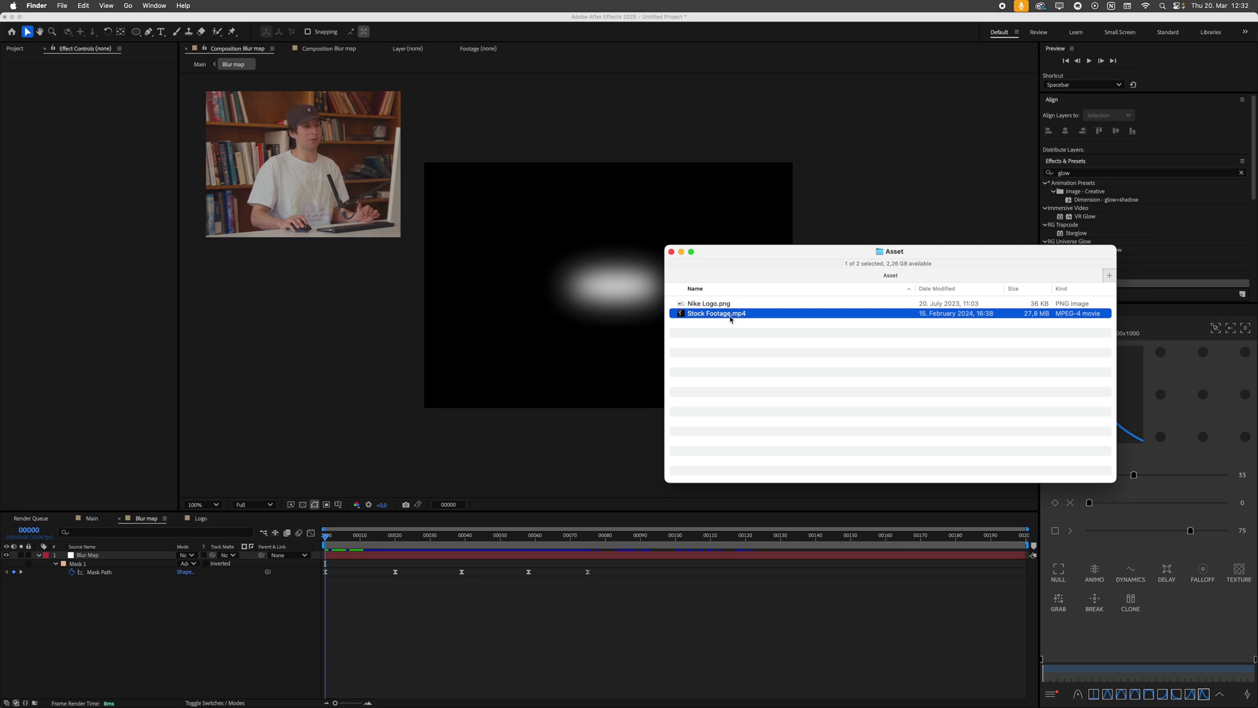
{"action": "left_click_drag", "start_coordinate": [730, 319], "coordinate": [151, 562]}
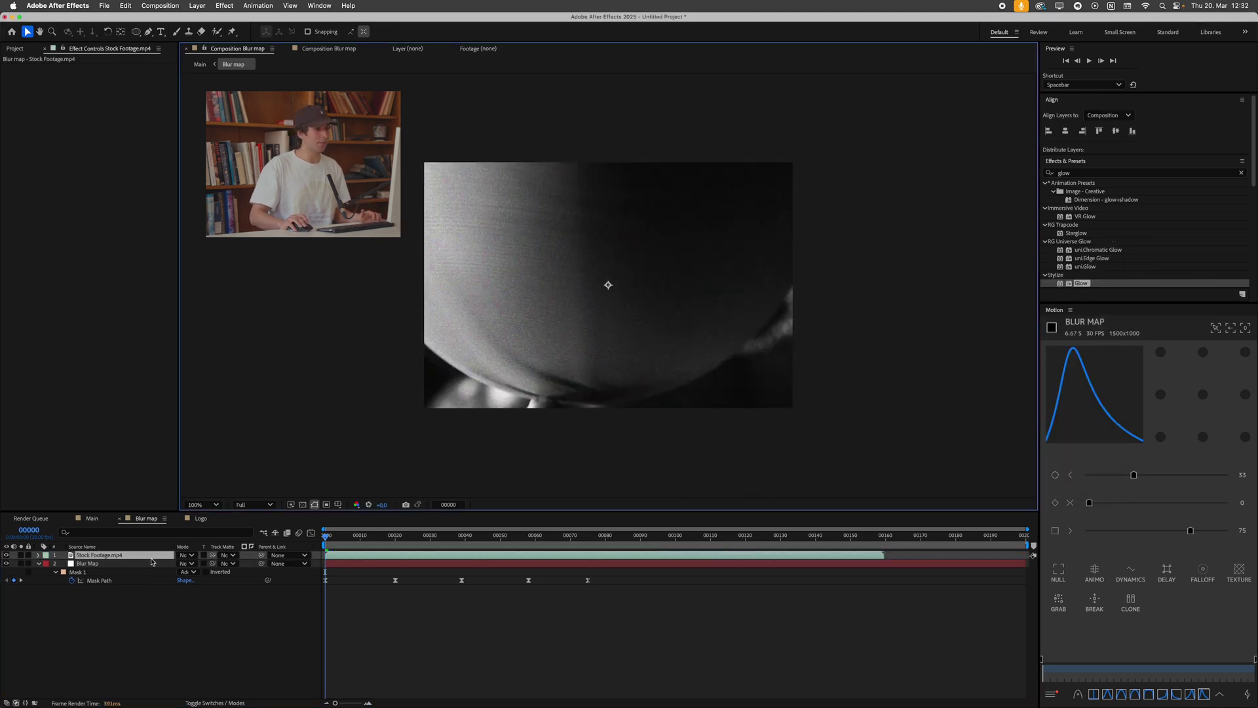
{"action": "key", "text": "s"}
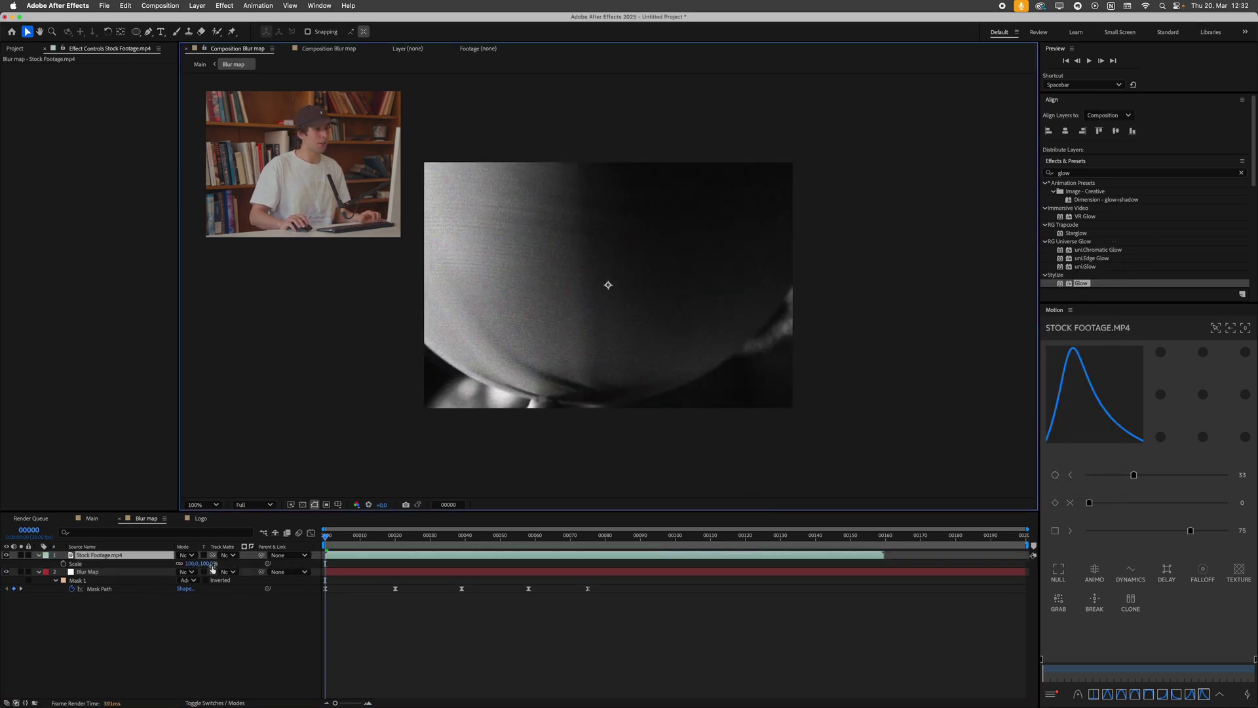
{"action": "left_click_drag", "start_coordinate": [211, 566], "coordinate": [195, 576]}
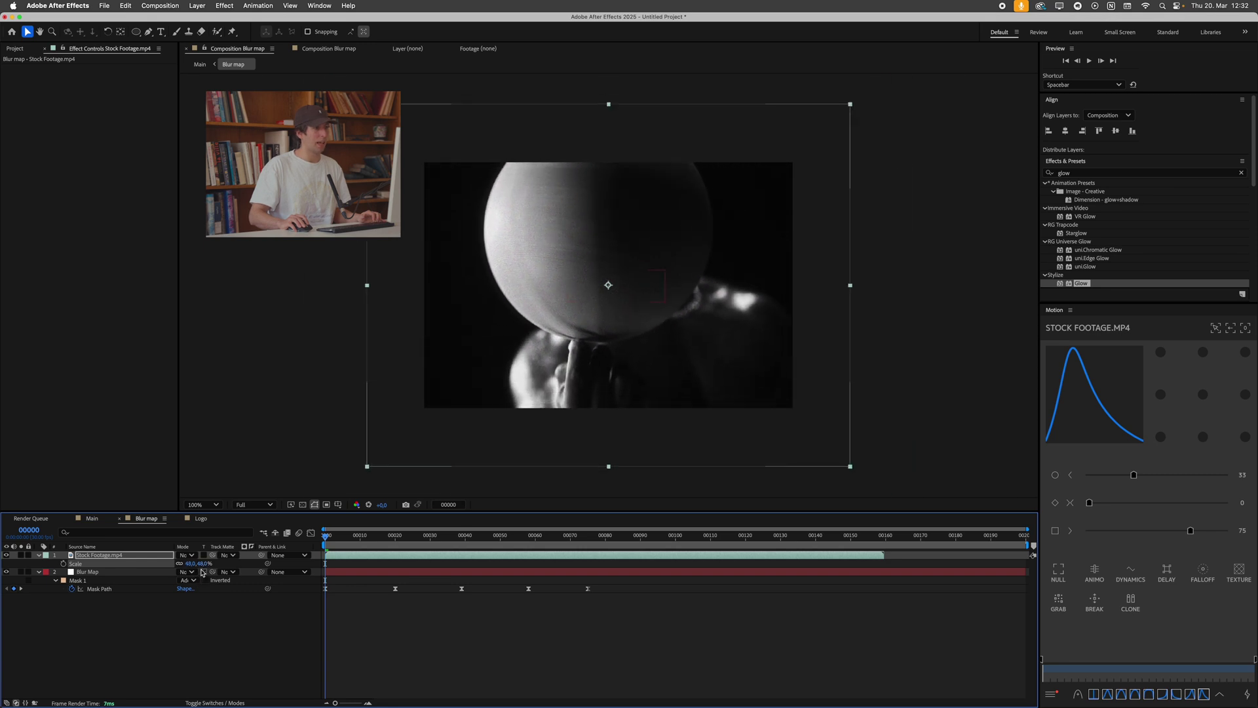
Set the Stock Footage layer's track matte to the Blur Map layer.
{"action": "left_click", "coordinate": [216, 632]}
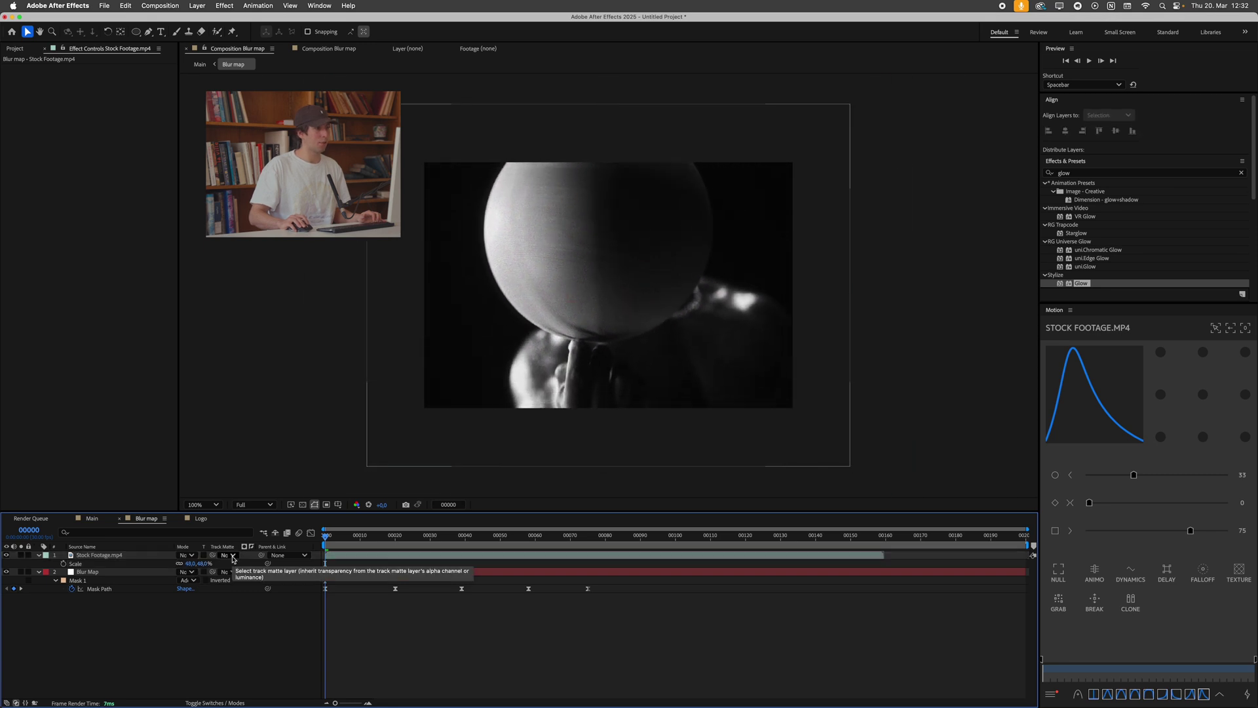
{"action": "key", "text": "super+Down"}
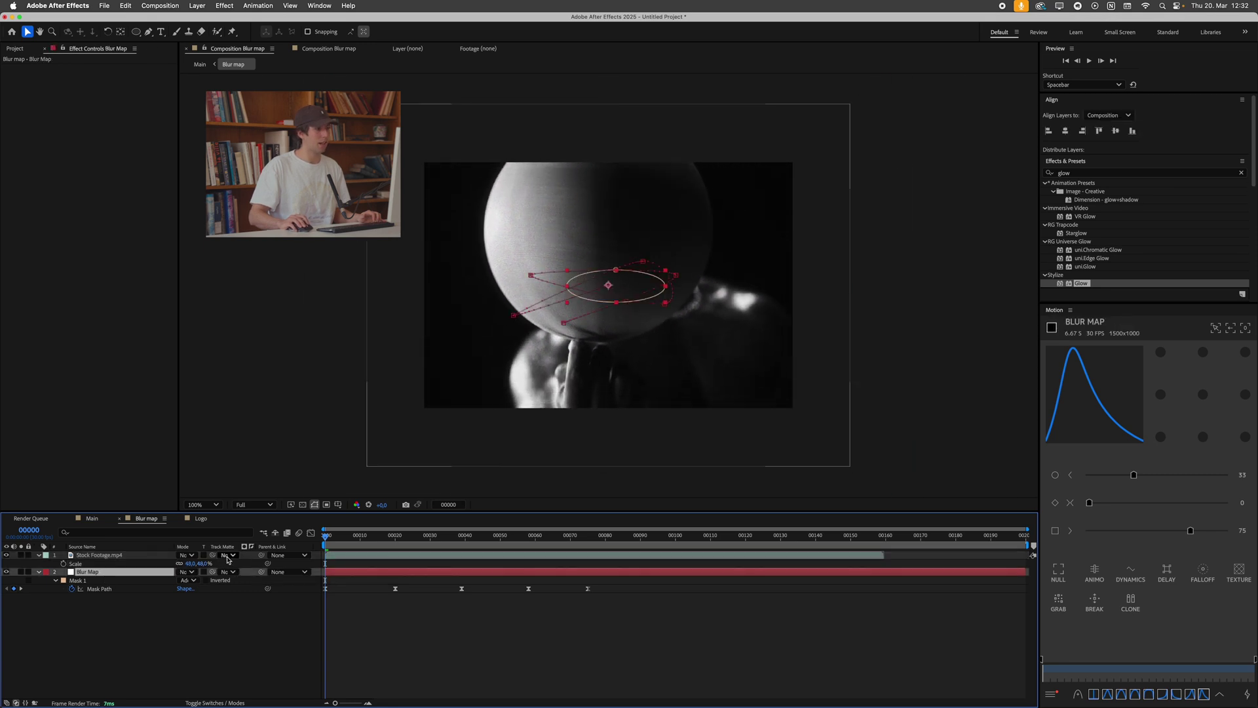
{"action": "left_click", "coordinate": [227, 556]}
{"action": "left_click", "coordinate": [247, 592]}
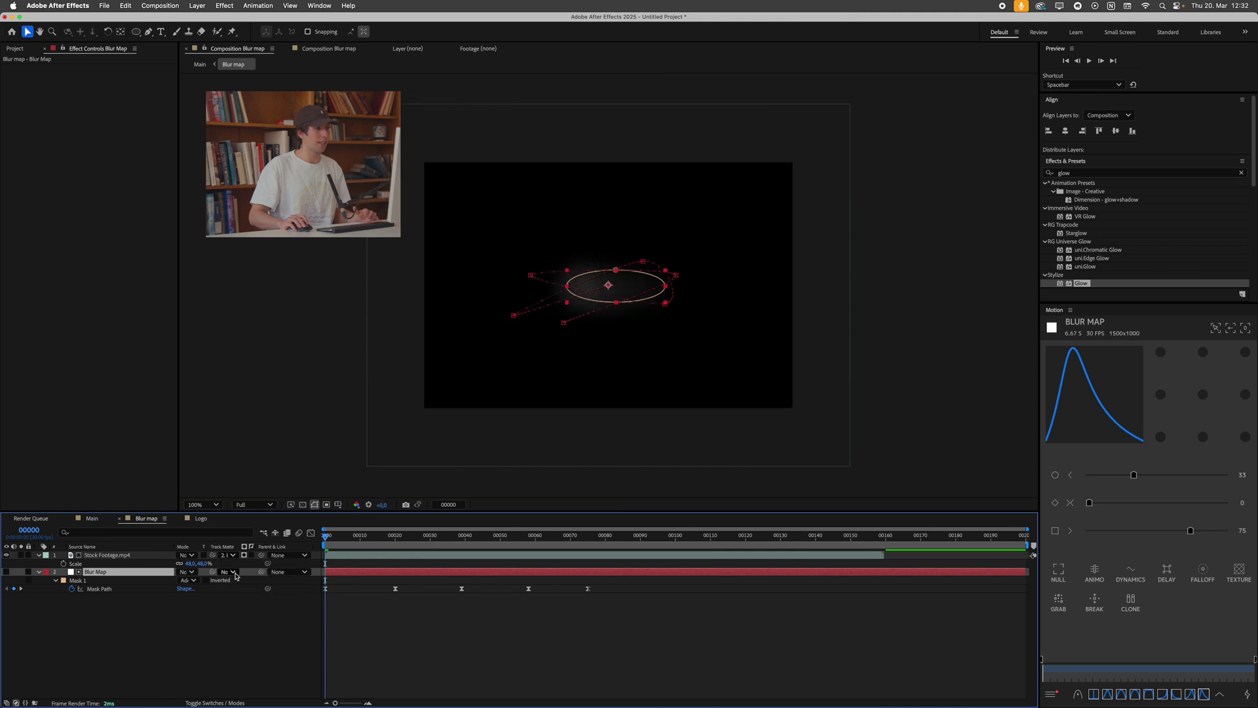
{"action": "left_click", "coordinate": [205, 613]}
{"action": "left_click", "coordinate": [124, 555]}
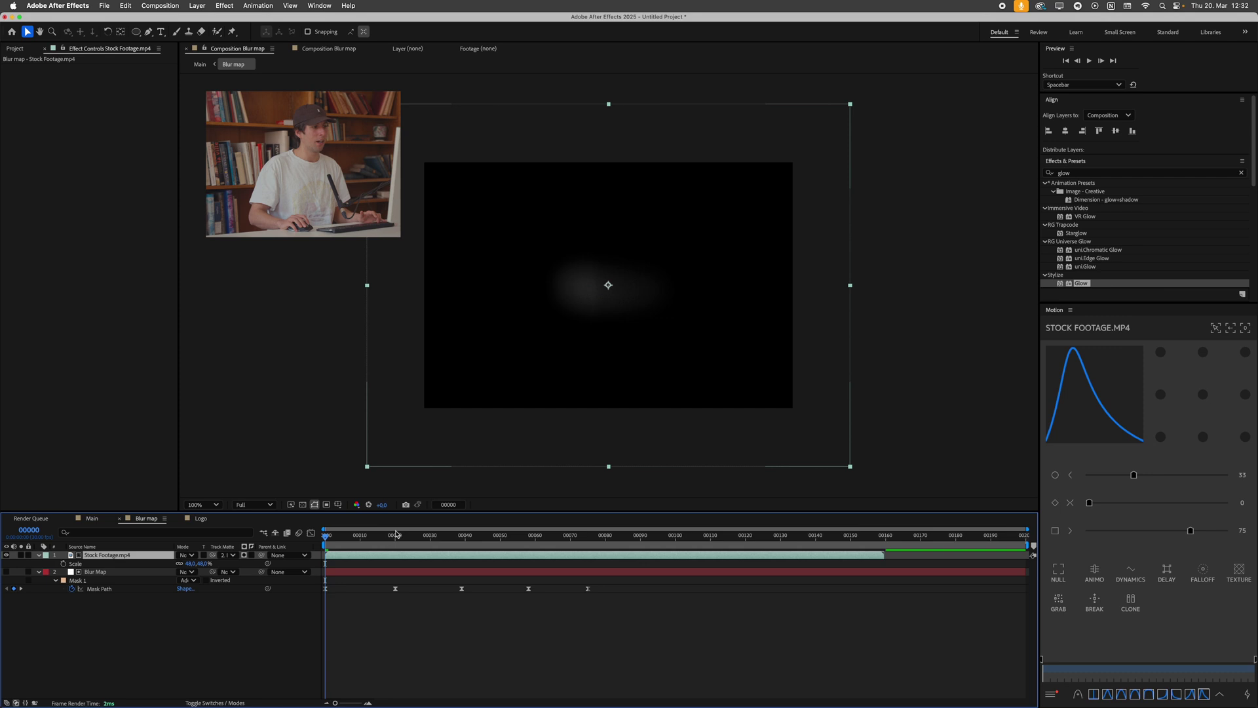
{"action": "left_click_drag", "start_coordinate": [366, 537], "coordinate": [381, 559]}
{"action": "key", "text": "ctrl+Down"}
{"action": "key", "text": "F2"}
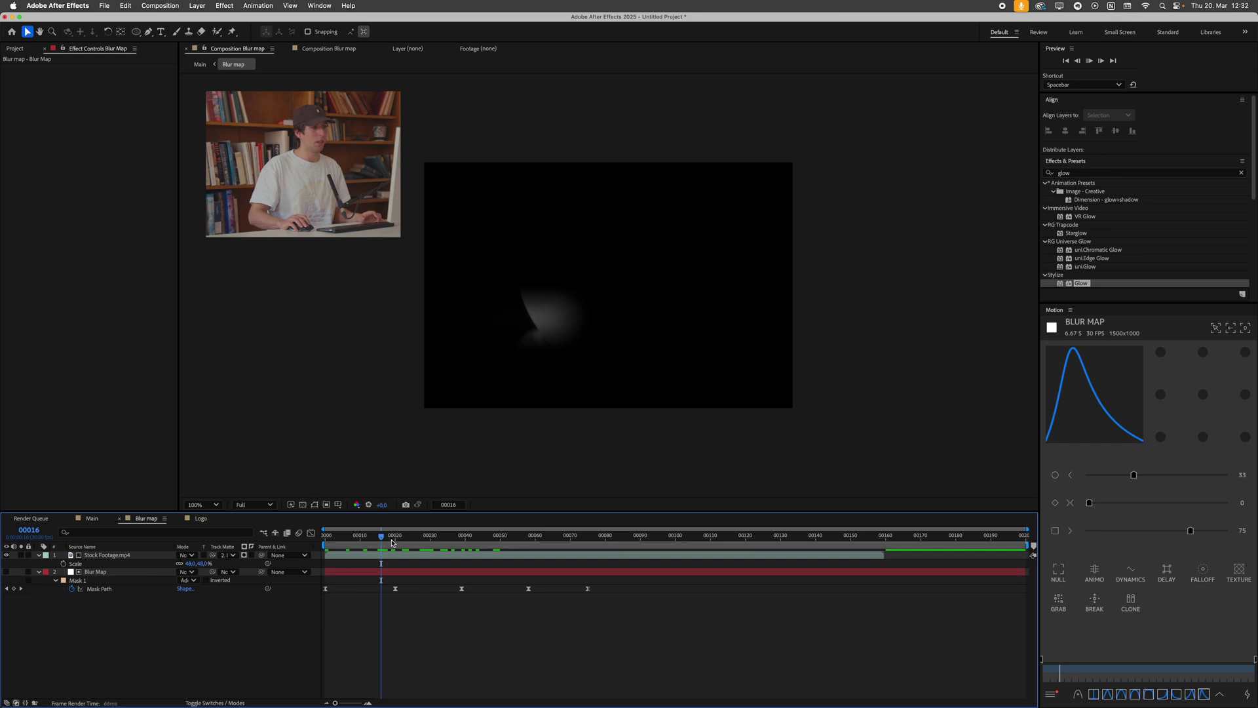
{"action": "key", "text": "space"}
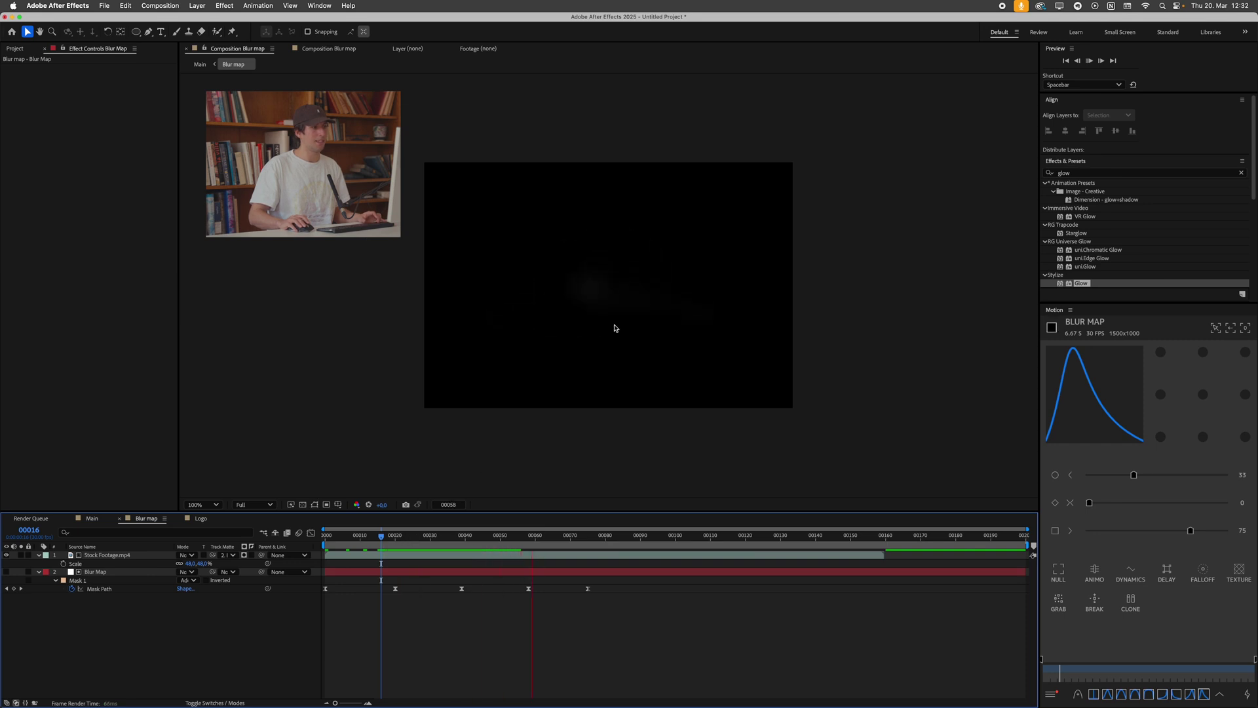
{"action": "key", "text": "."}
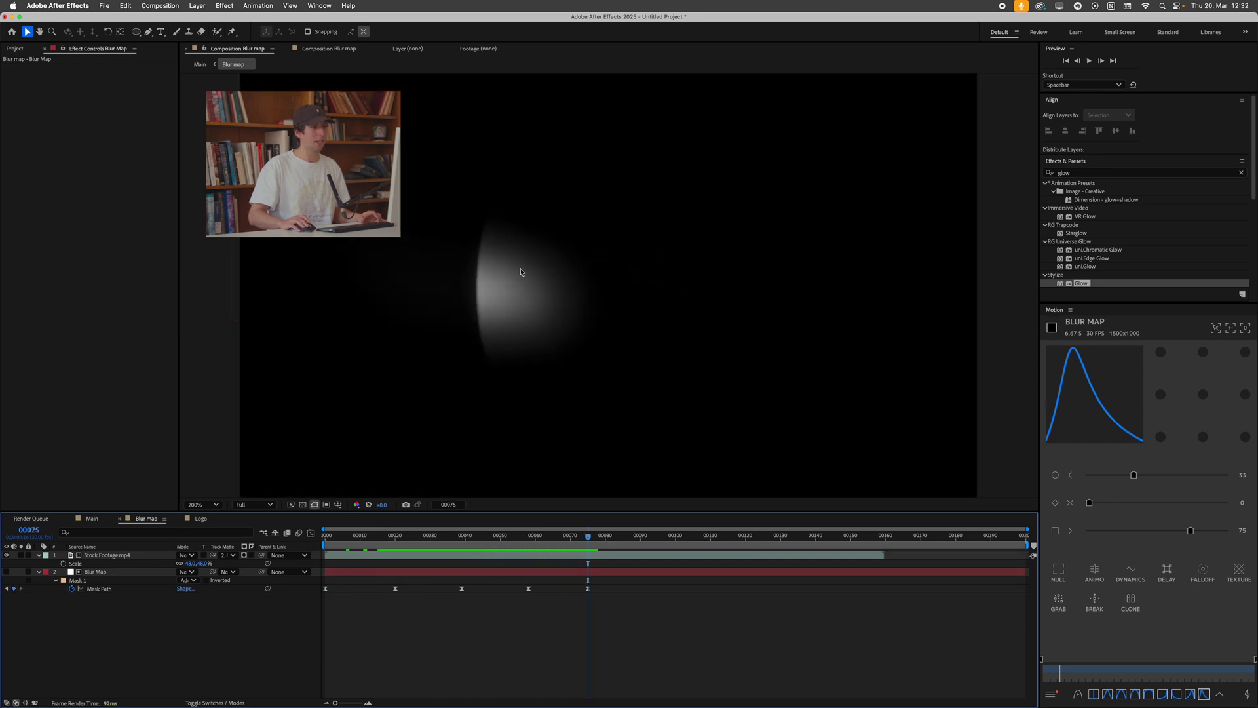
{"action": "key", "text": "comma"}
{"action": "key", "text": "Tab"}
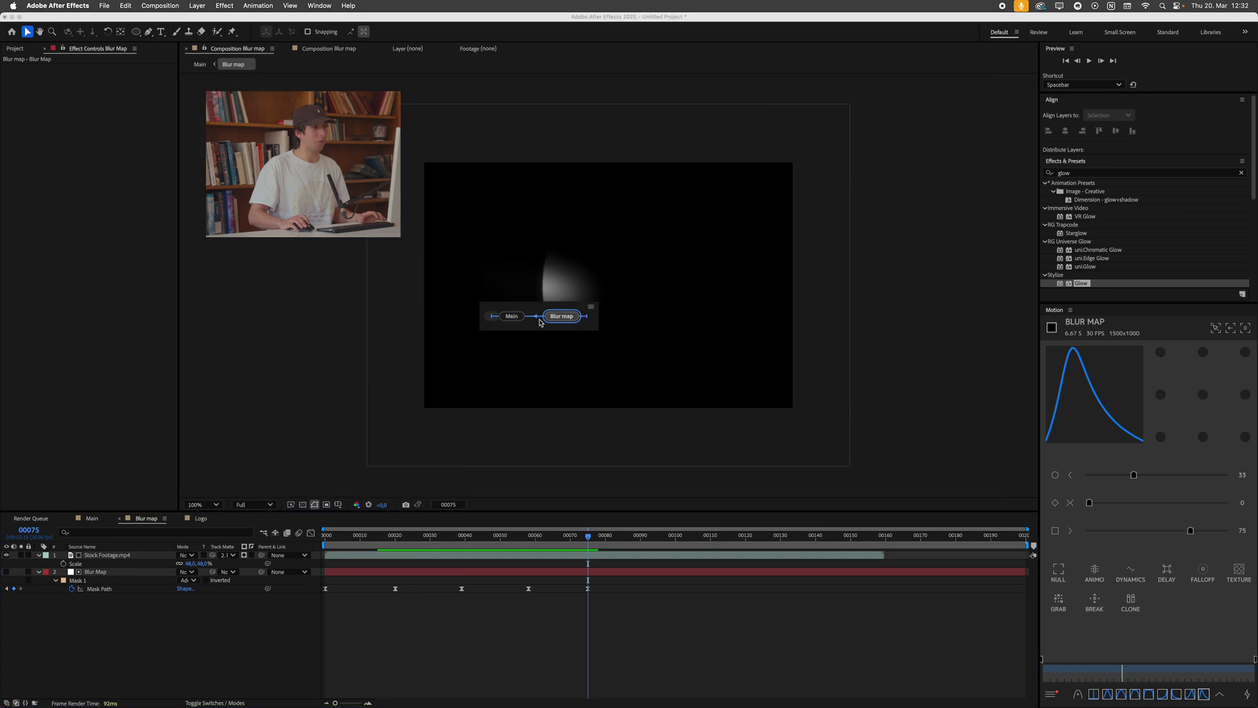
In the Main comp, preview from frame 00022 at 200% zoom, stopping near frame 00123.
{"action": "left_click", "coordinate": [513, 317]}
{"action": "left_click_drag", "start_coordinate": [502, 544], "coordinate": [393, 546]}
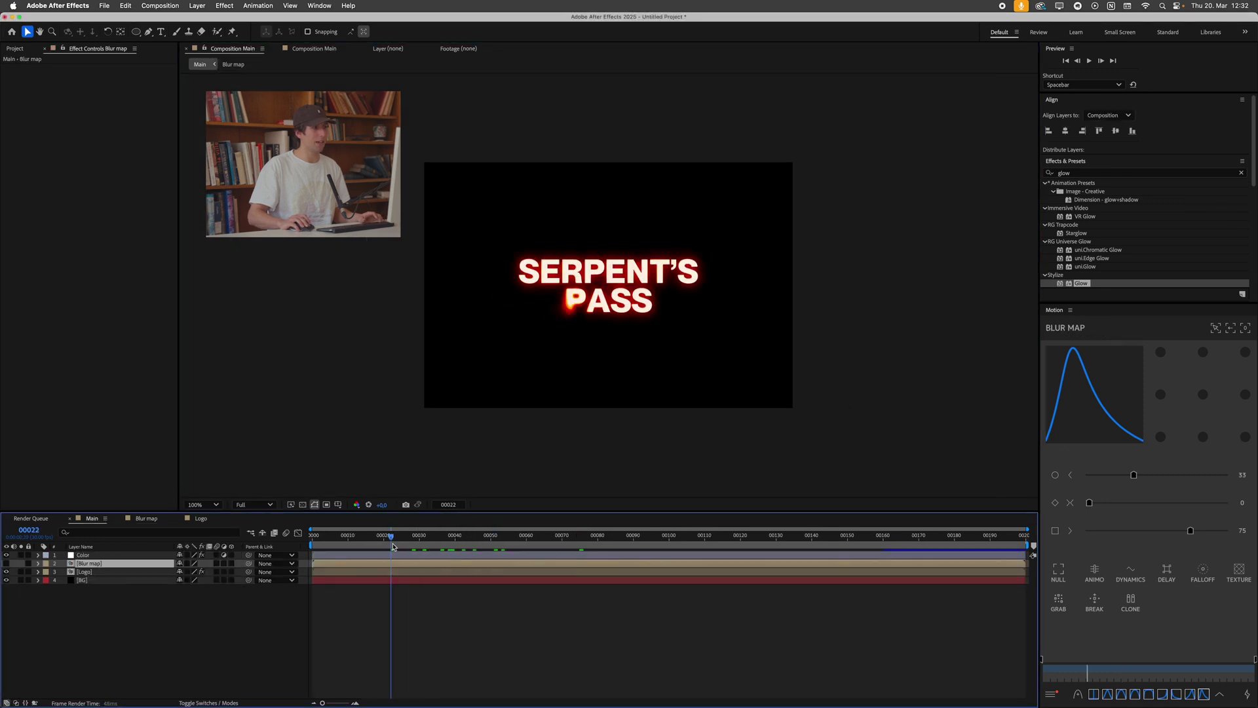
{"action": "key", "text": "."}
{"action": "key", "text": "space"}
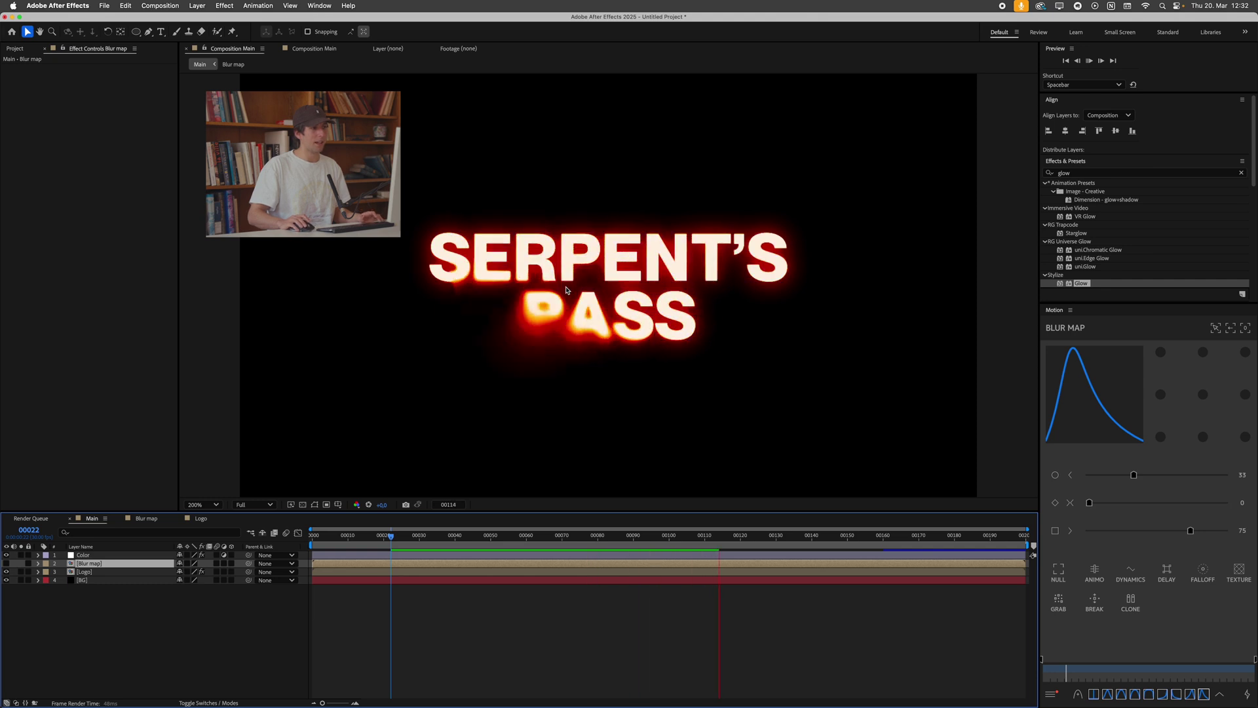
{"action": "key", "text": "space"}
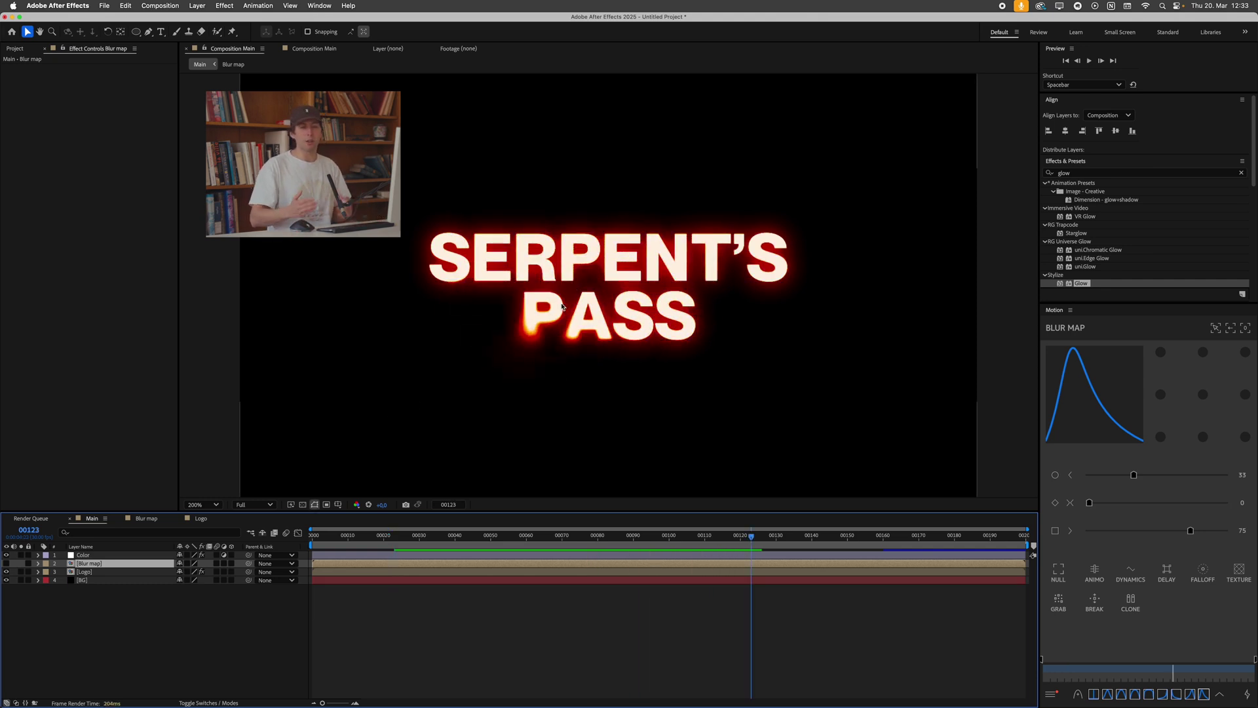